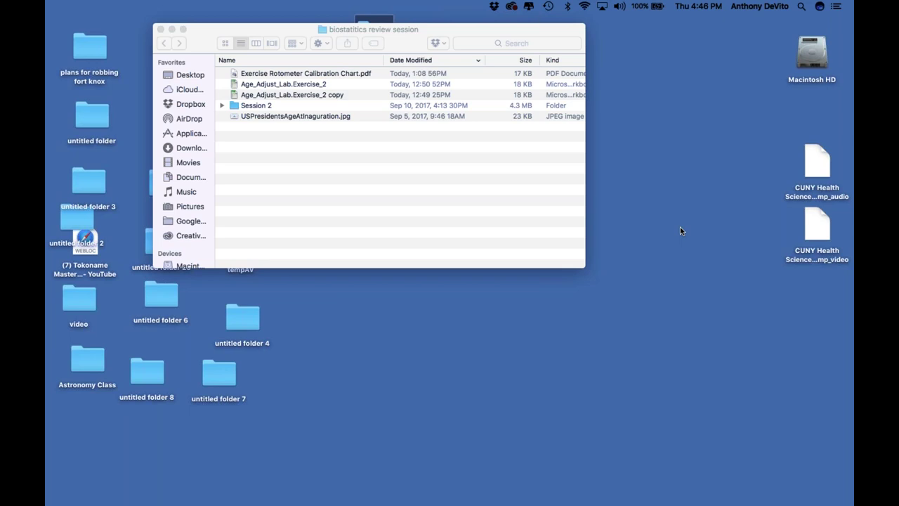
Open and close the rotometer calibration PDF, then reposition the folder window
{"action": "double_click", "coordinate": [235, 76]}
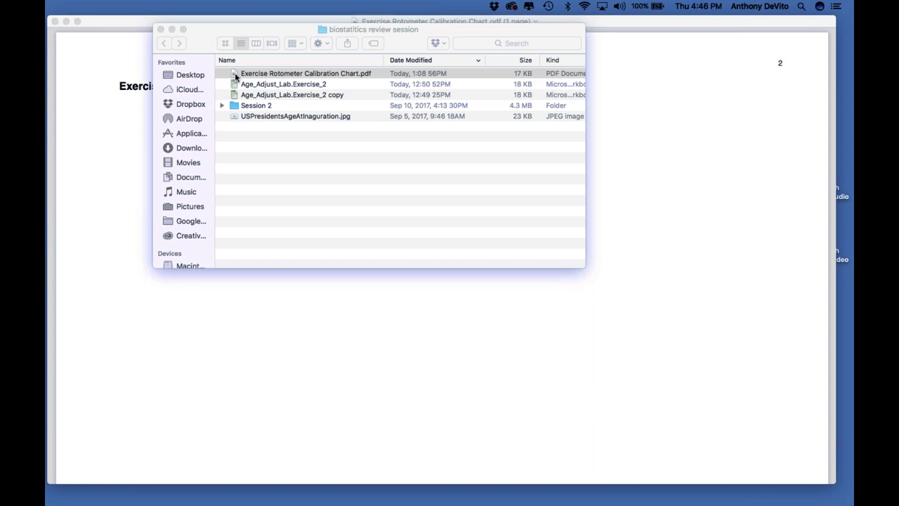
{"action": "left_click", "coordinate": [235, 310]}
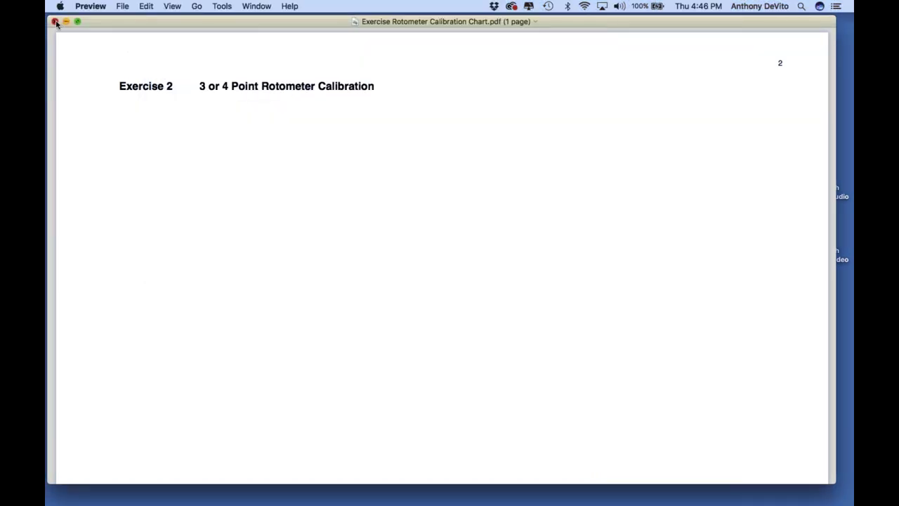
{"action": "left_click", "coordinate": [55, 22]}
{"action": "left_click", "coordinate": [292, 174]}
{"action": "left_click_drag", "start_coordinate": [213, 39], "coordinate": [365, 210]}
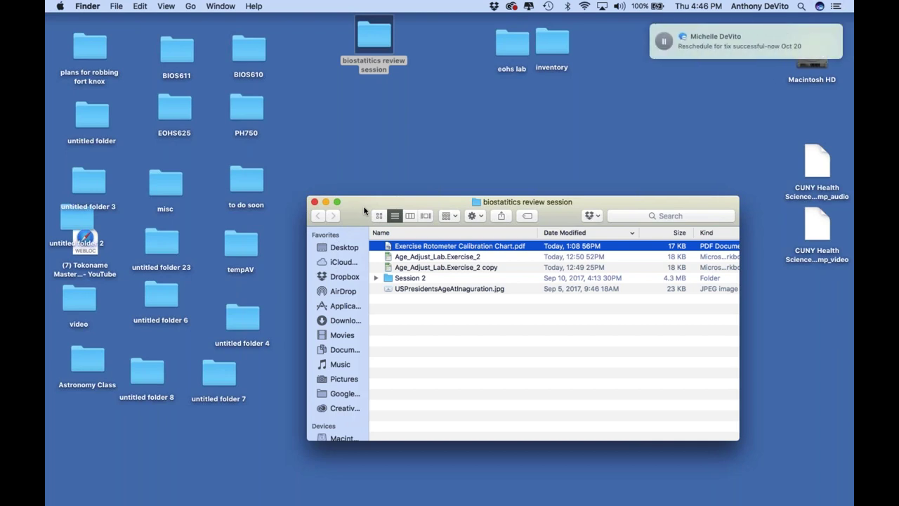
{"action": "left_click_drag", "start_coordinate": [350, 204], "coordinate": [279, 184]}
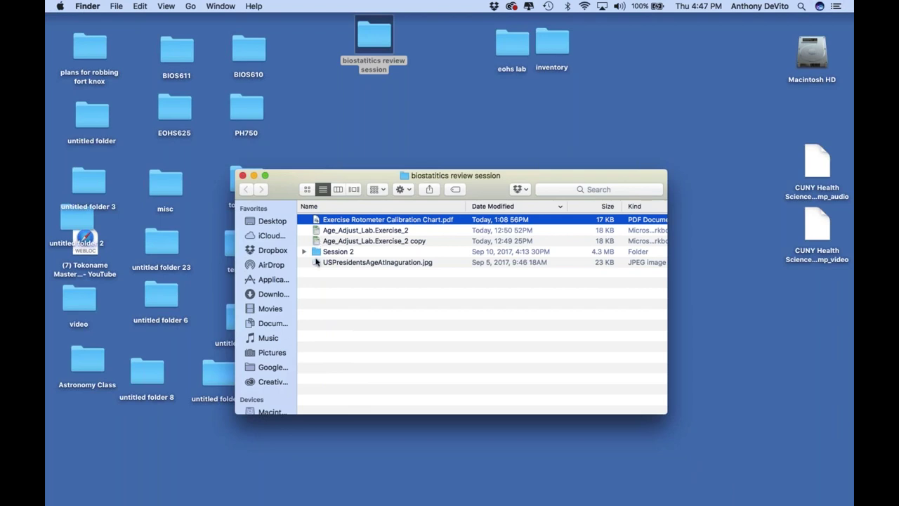
Open USPresidentsAgeAtInauguration.jpg in Preview and enlarge it, with the folder window moved to the bottom
{"action": "double_click", "coordinate": [316, 262]}
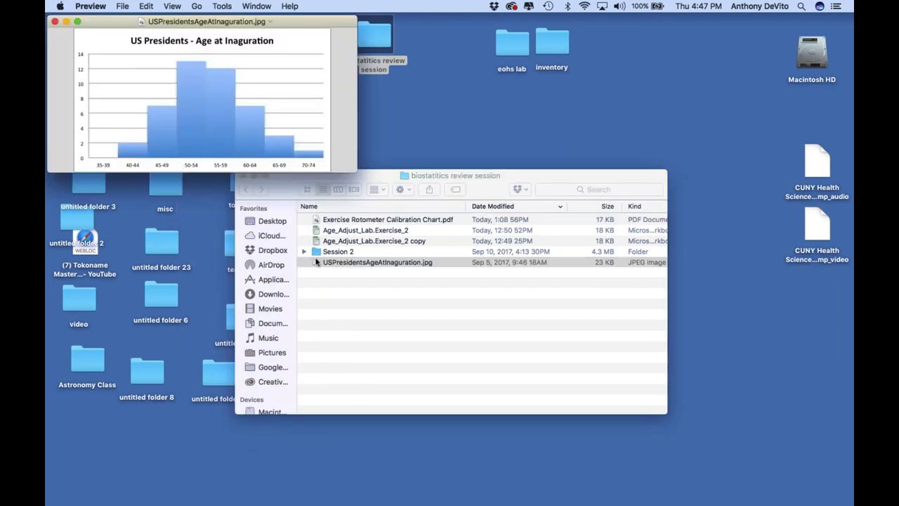
{"action": "left_click_drag", "start_coordinate": [356, 166], "coordinate": [392, 241]}
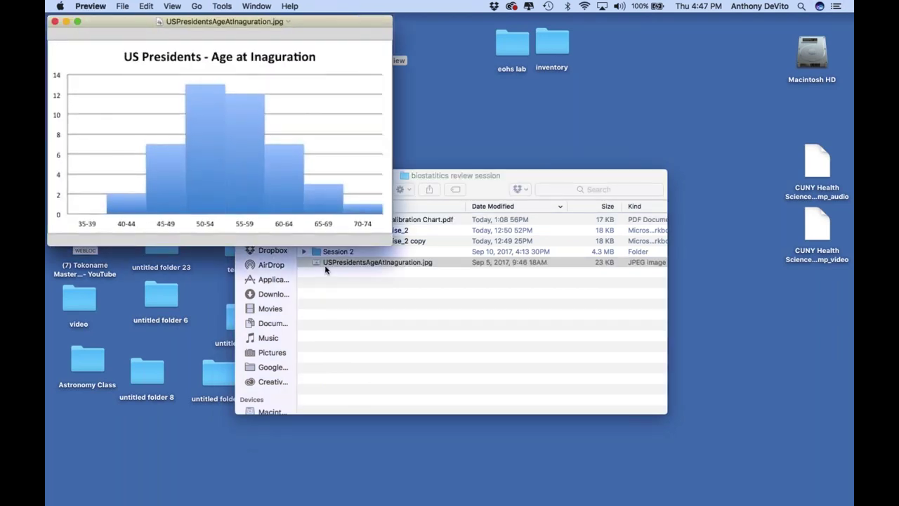
{"action": "left_click", "coordinate": [325, 265]}
{"action": "left_click", "coordinate": [305, 251]}
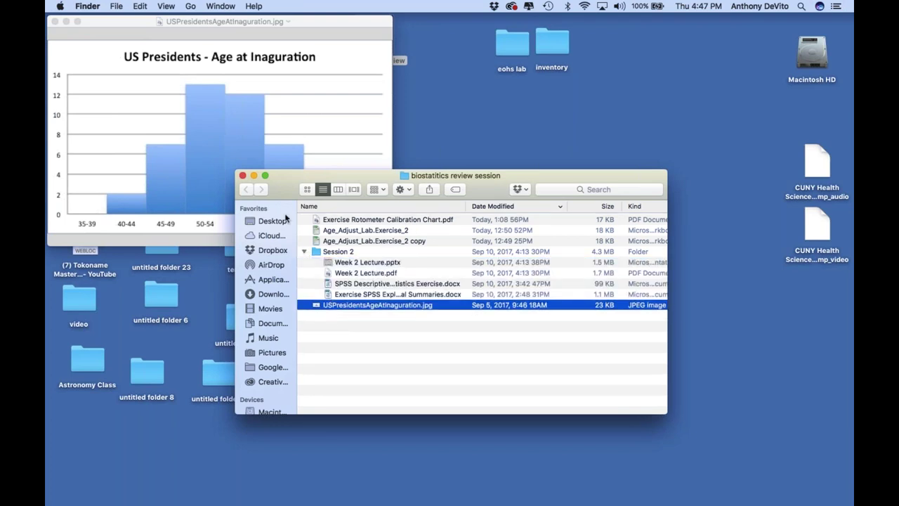
{"action": "left_click", "coordinate": [304, 252]}
{"action": "left_click_drag", "start_coordinate": [393, 175], "coordinate": [401, 401]}
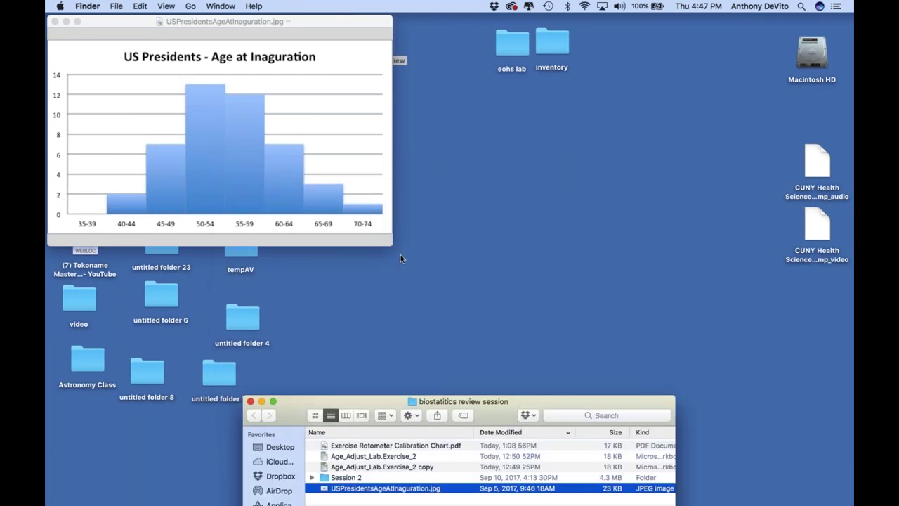
{"action": "left_click_drag", "start_coordinate": [390, 248], "coordinate": [594, 394]}
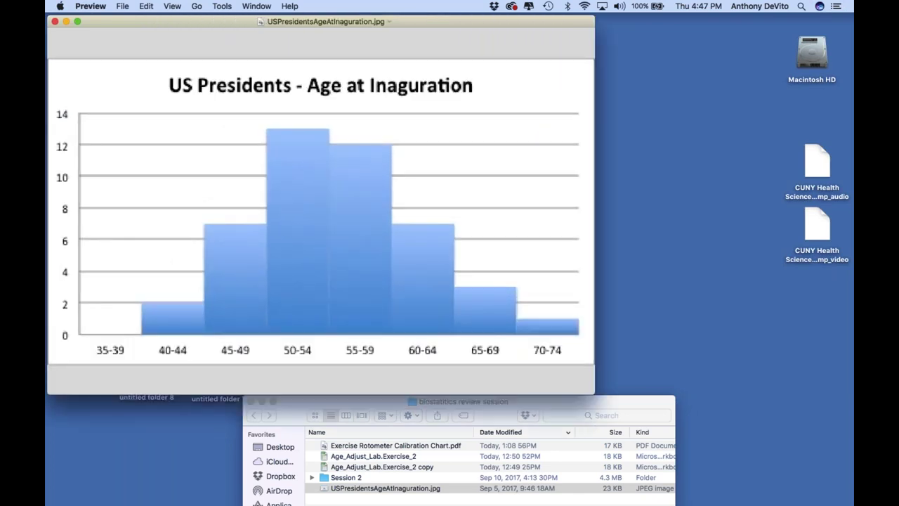
Launch Excel, dismiss the template gallery, close blank Workbook1, and show the Open Recent list
{"action": "mouse_move", "coordinate": [692, 495]}
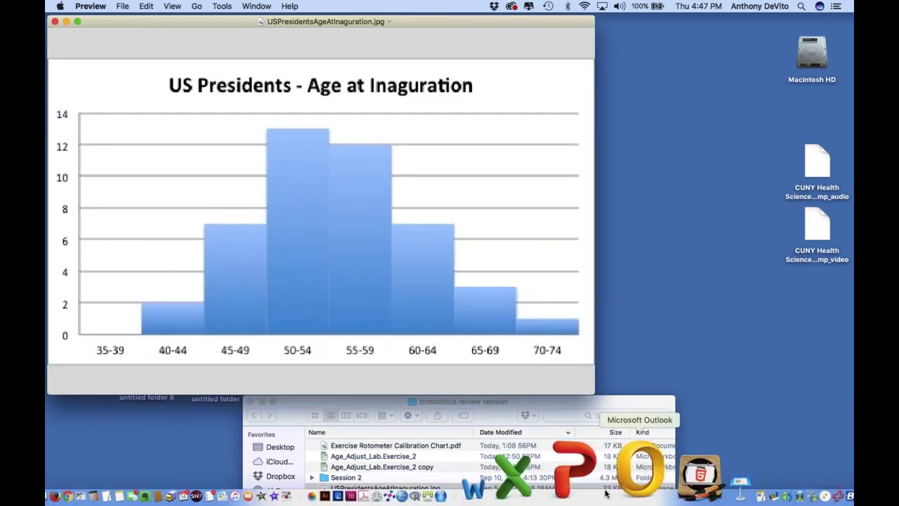
{"action": "left_click", "coordinate": [589, 477]}
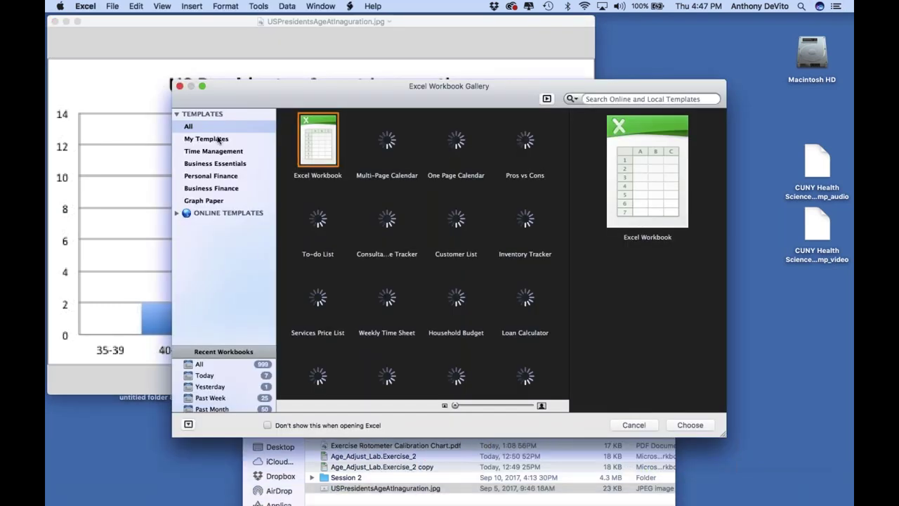
{"action": "left_click", "coordinate": [179, 85]}
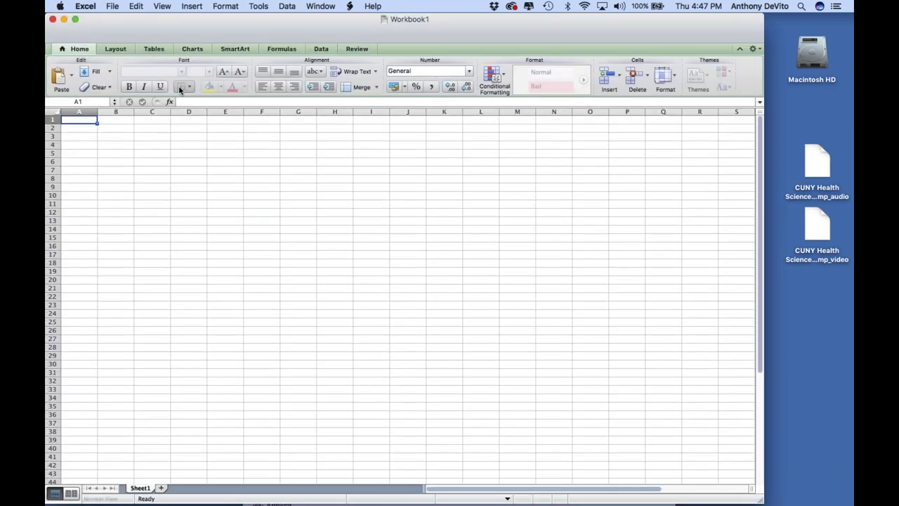
{"action": "left_click_drag", "start_coordinate": [143, 27], "coordinate": [182, 34]}
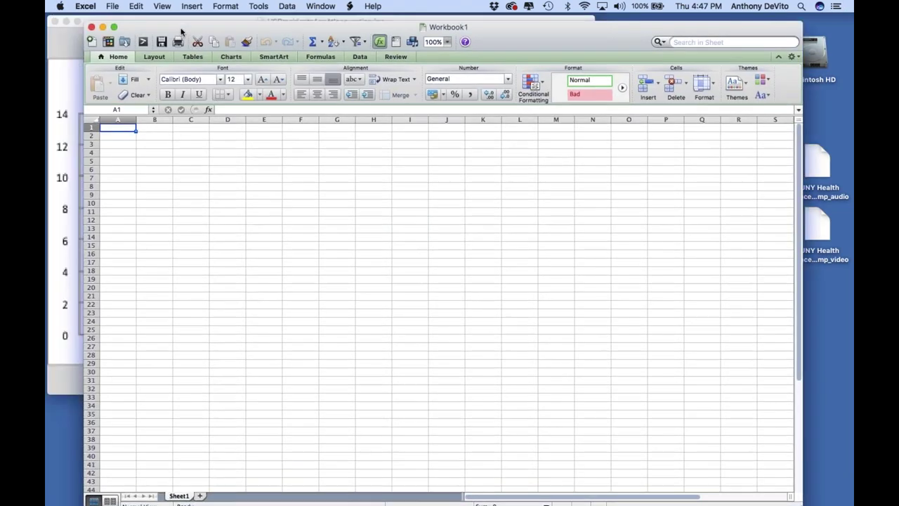
{"action": "left_click", "coordinate": [91, 27]}
{"action": "left_click", "coordinate": [112, 6]}
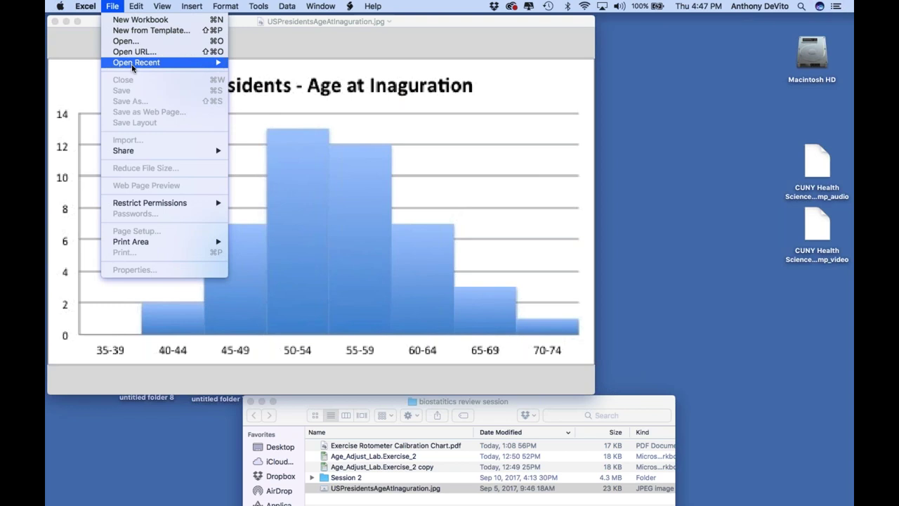
{"action": "mouse_move", "coordinate": [141, 67]}
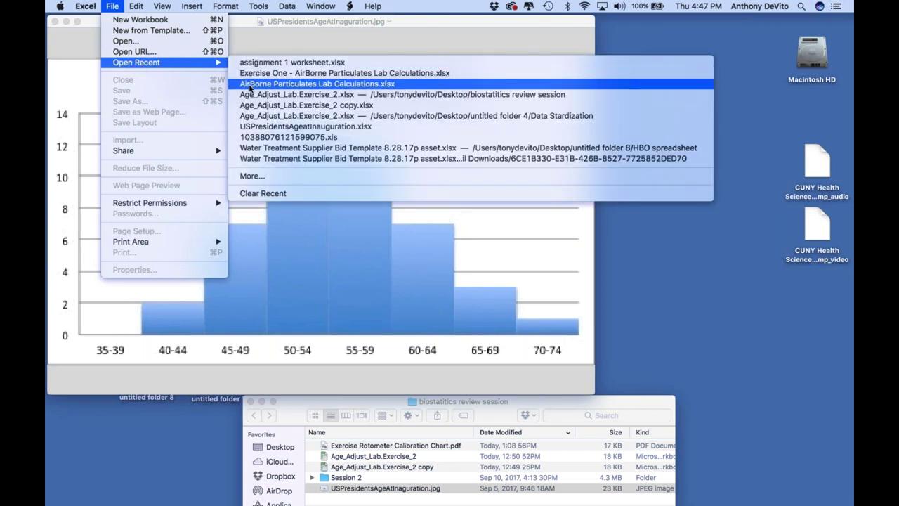
Open USPresidentsAgeatInauguration.xlsx from recent files and set the zoom to 150%
{"action": "left_click", "coordinate": [260, 129]}
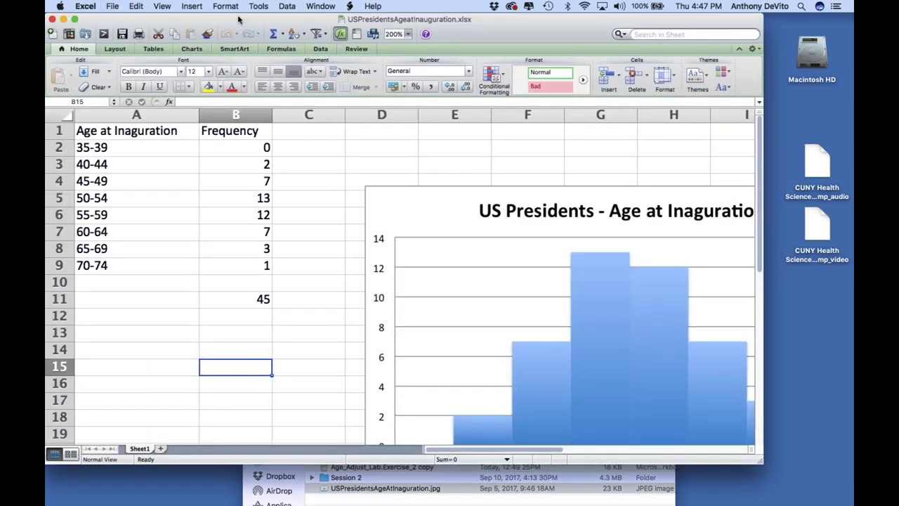
{"action": "left_click_drag", "start_coordinate": [244, 21], "coordinate": [224, 21]}
{"action": "left_click", "coordinate": [390, 34]}
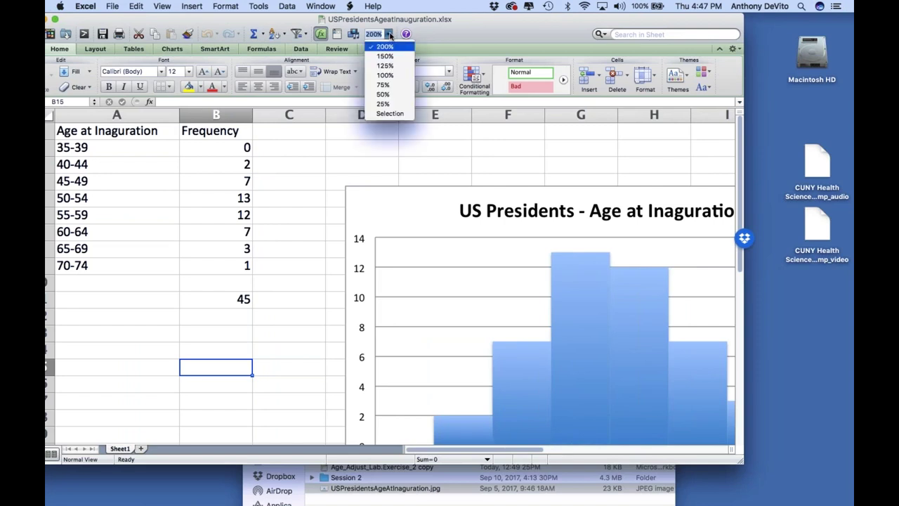
{"action": "left_click", "coordinate": [388, 59]}
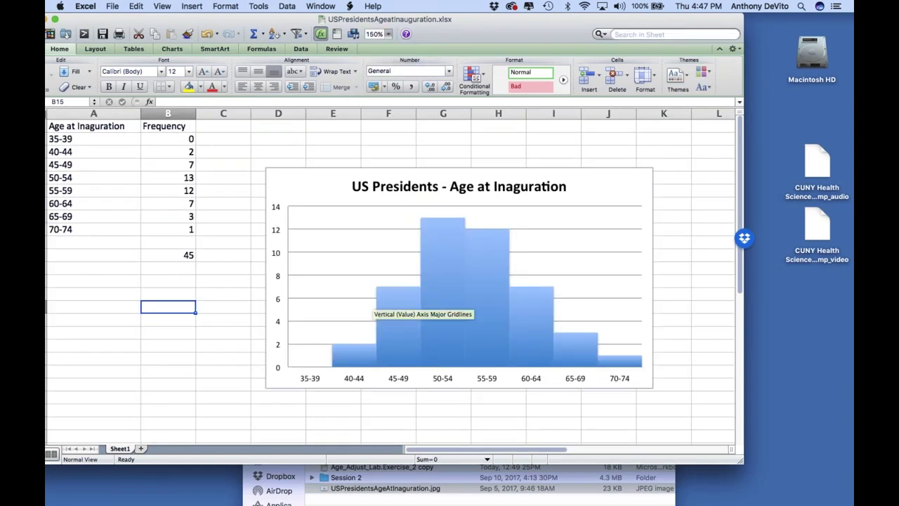
Check each histogram bar against the frequency table, confirming the 50-54 peak of 13
{"action": "mouse_move", "coordinate": [393, 355]}
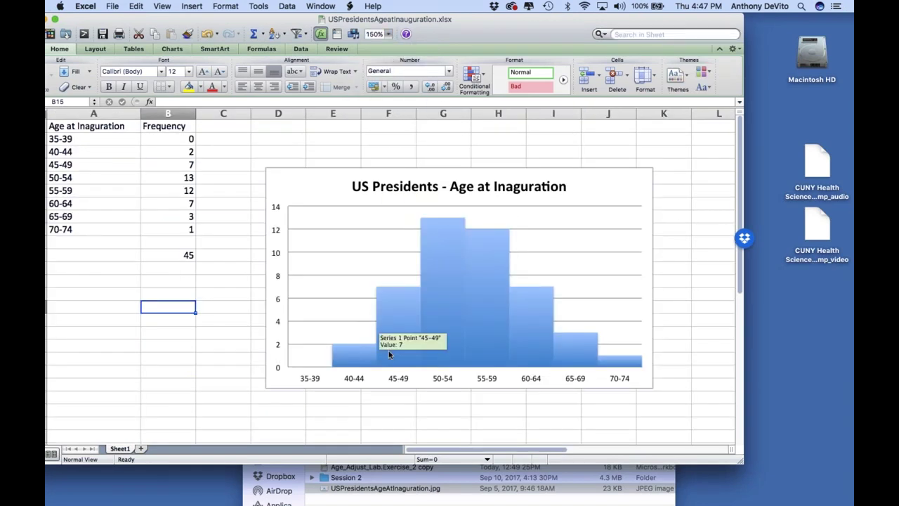
{"action": "mouse_move", "coordinate": [363, 364]}
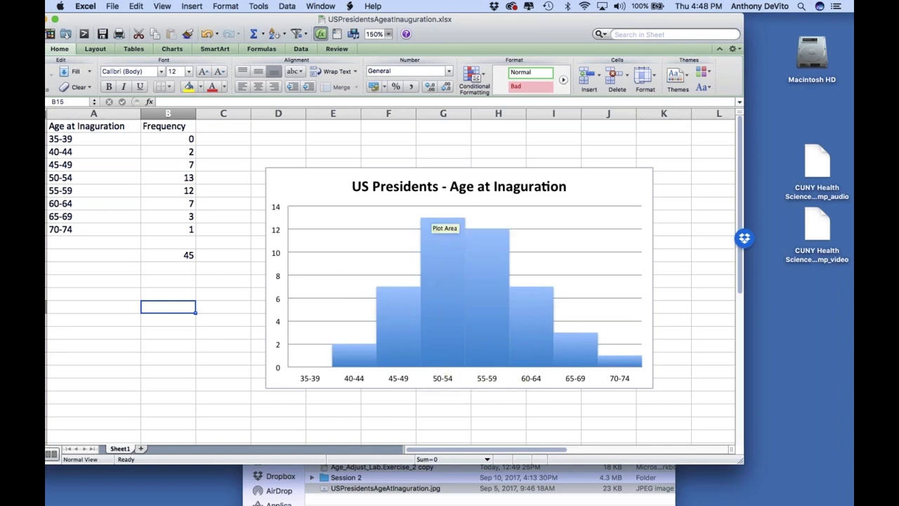
{"action": "mouse_move", "coordinate": [425, 230]}
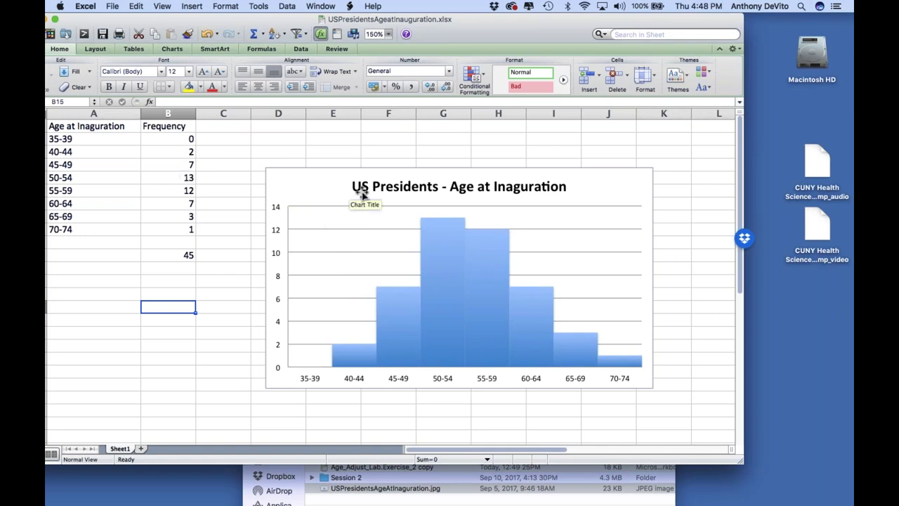
{"action": "mouse_move", "coordinate": [380, 362]}
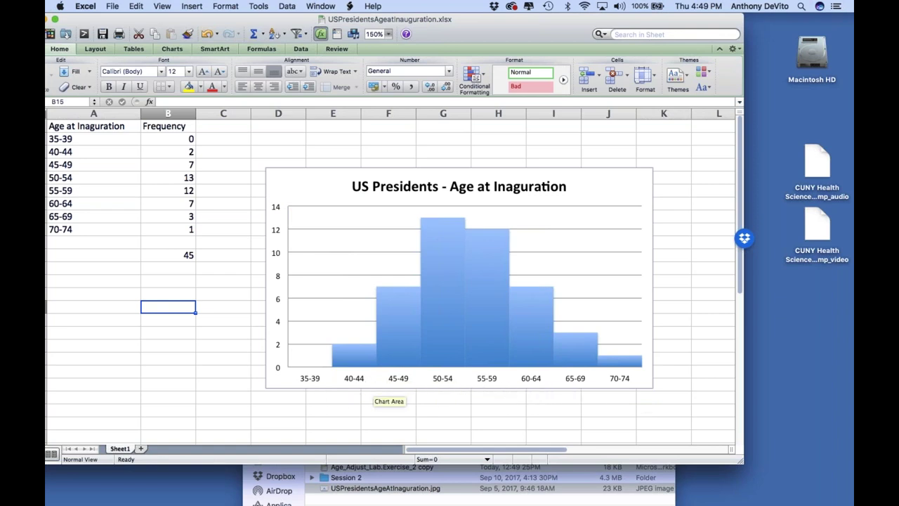
{"action": "mouse_move", "coordinate": [471, 321]}
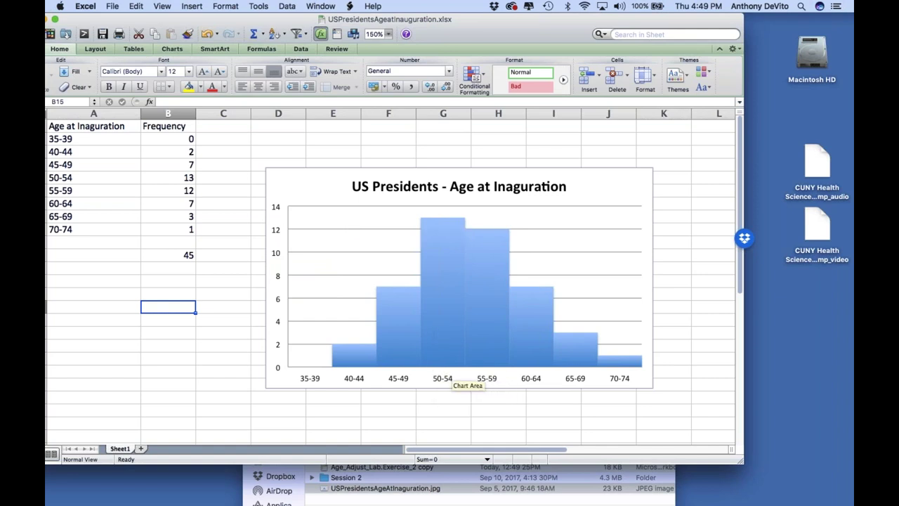
{"action": "mouse_move", "coordinate": [460, 366]}
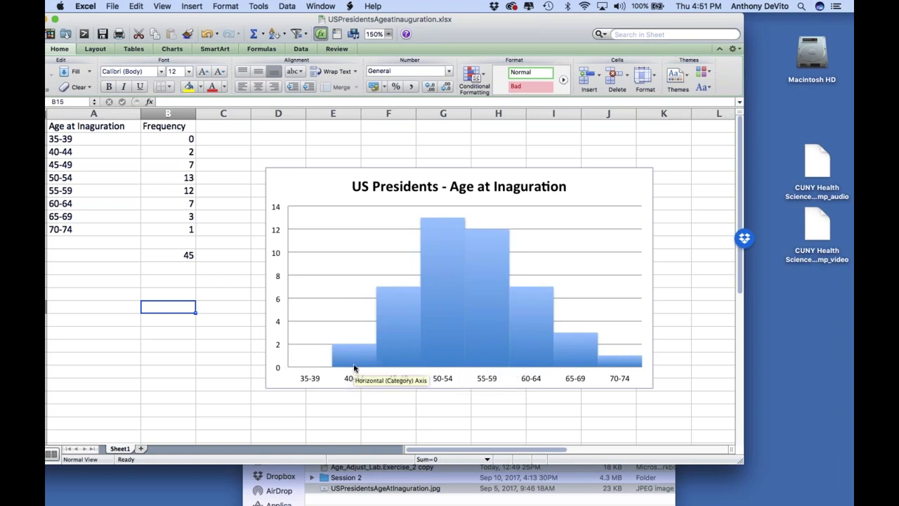
{"action": "mouse_move", "coordinate": [398, 293]}
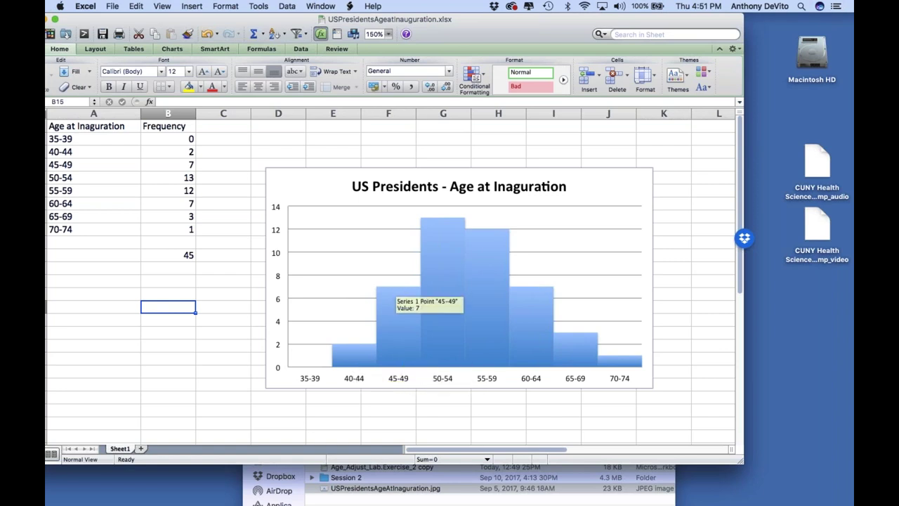
{"action": "mouse_move", "coordinate": [370, 363]}
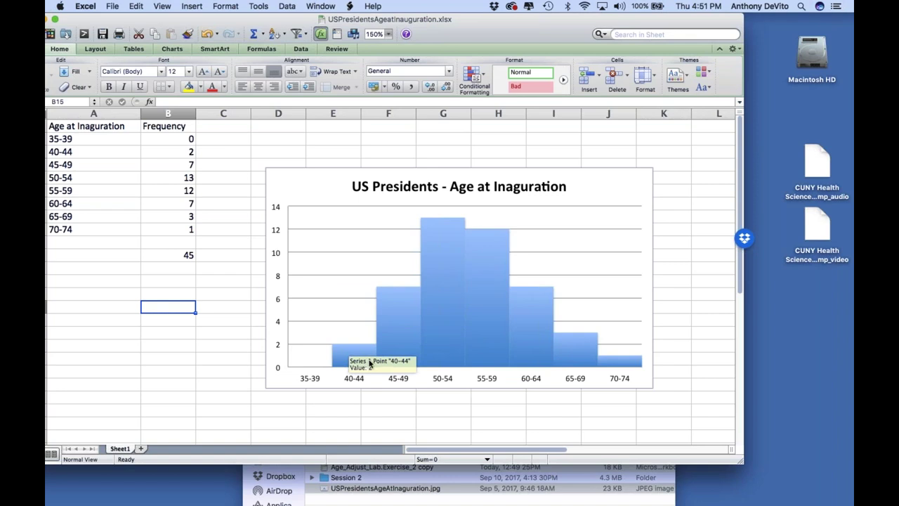
{"action": "mouse_move", "coordinate": [440, 268]}
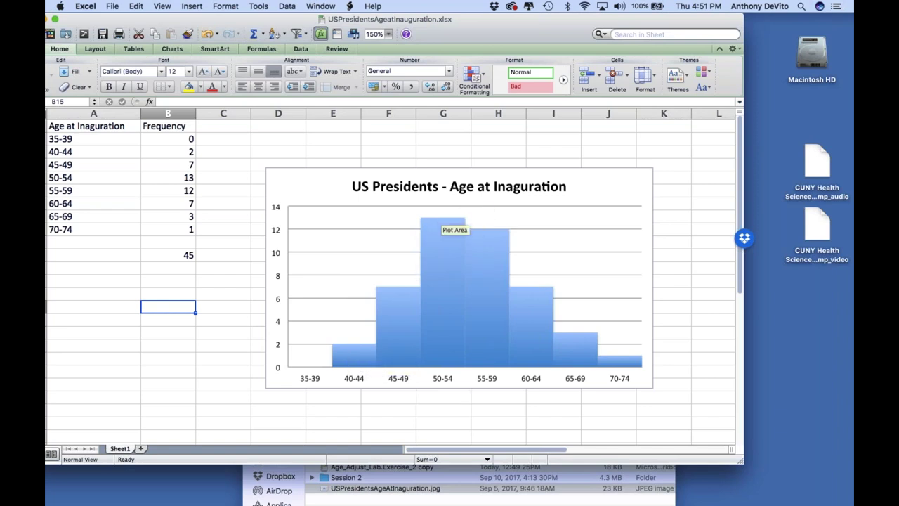
{"action": "mouse_move", "coordinate": [438, 222]}
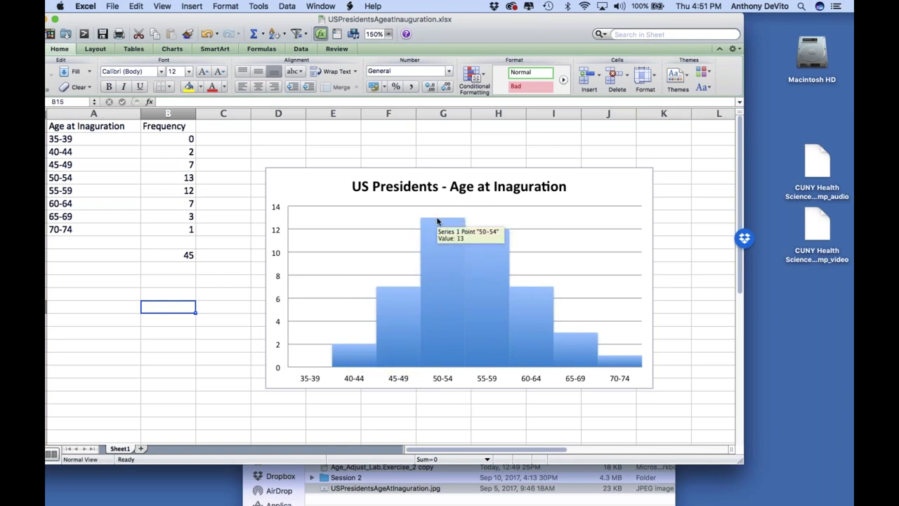
{"action": "mouse_move", "coordinate": [467, 260]}
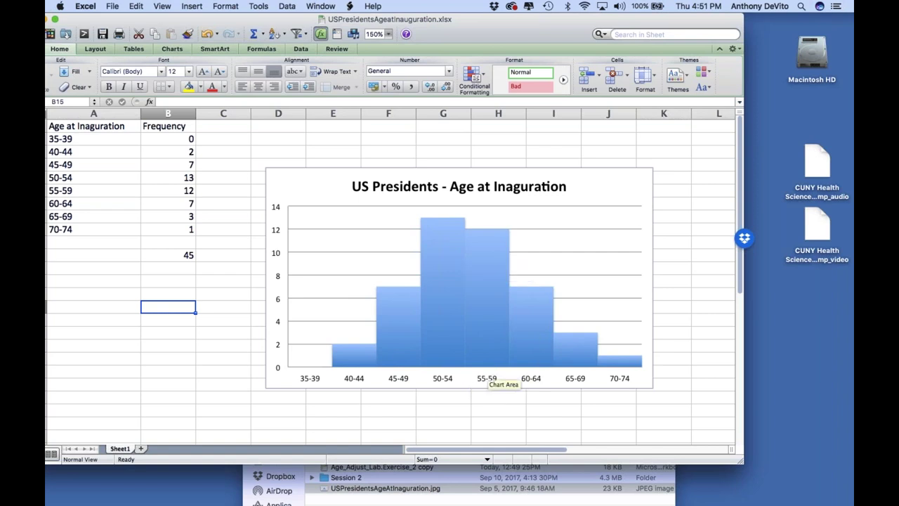
{"action": "mouse_move", "coordinate": [622, 364]}
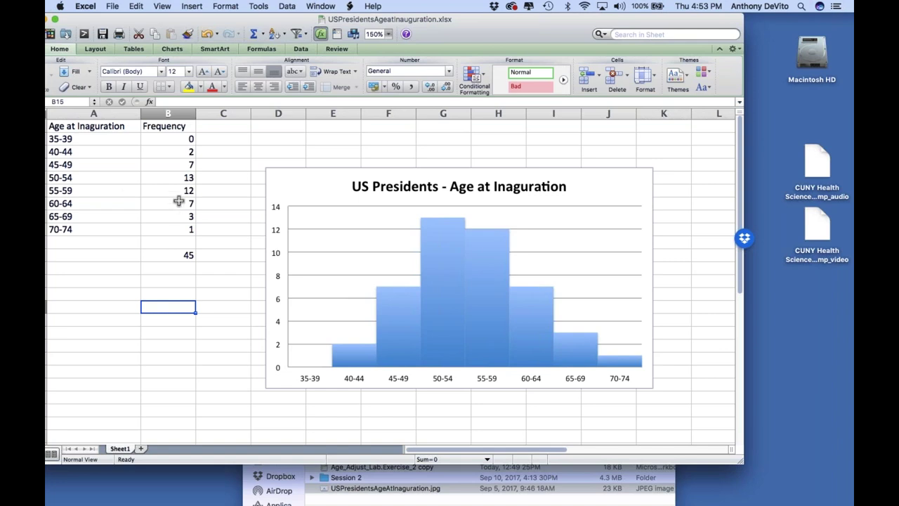
Inspect the histogram's tail bars: 2 at 40-44, 3 at 65-69, 1 at 70-74
{"action": "mouse_move", "coordinate": [427, 281]}
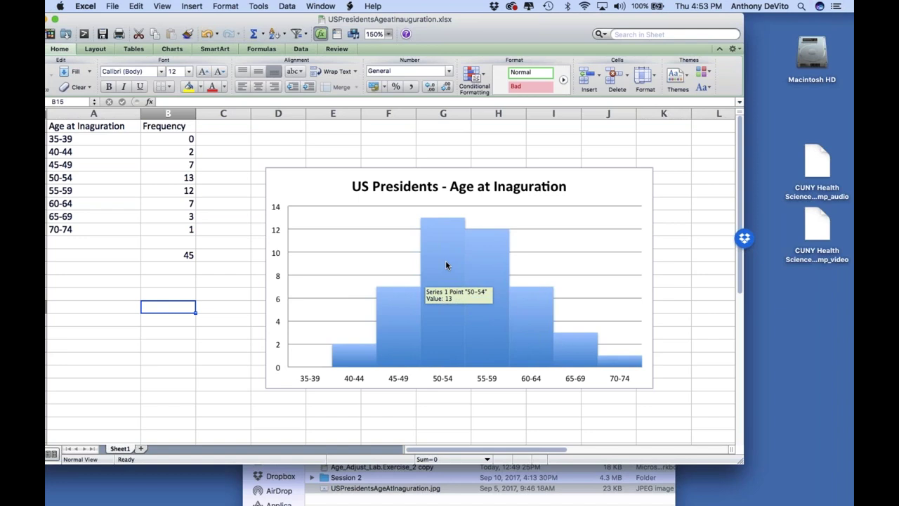
{"action": "mouse_move", "coordinate": [610, 366]}
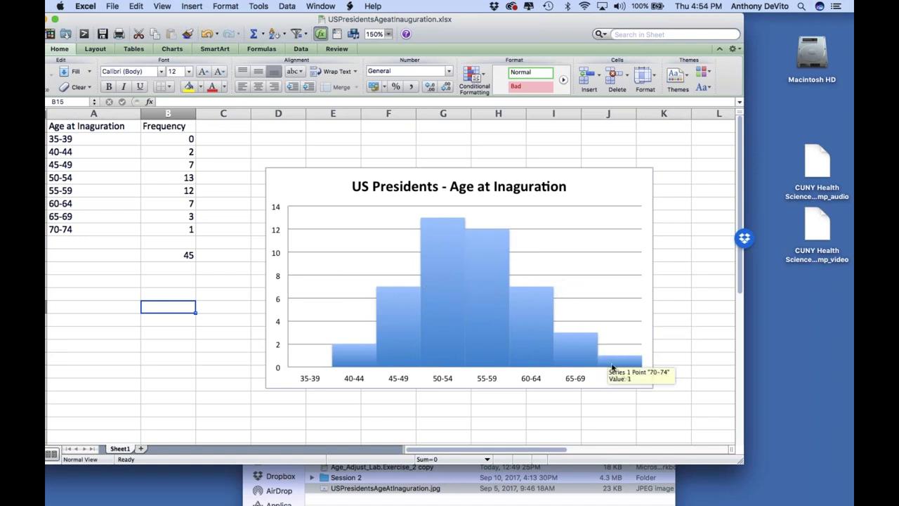
{"action": "mouse_move", "coordinate": [573, 340]}
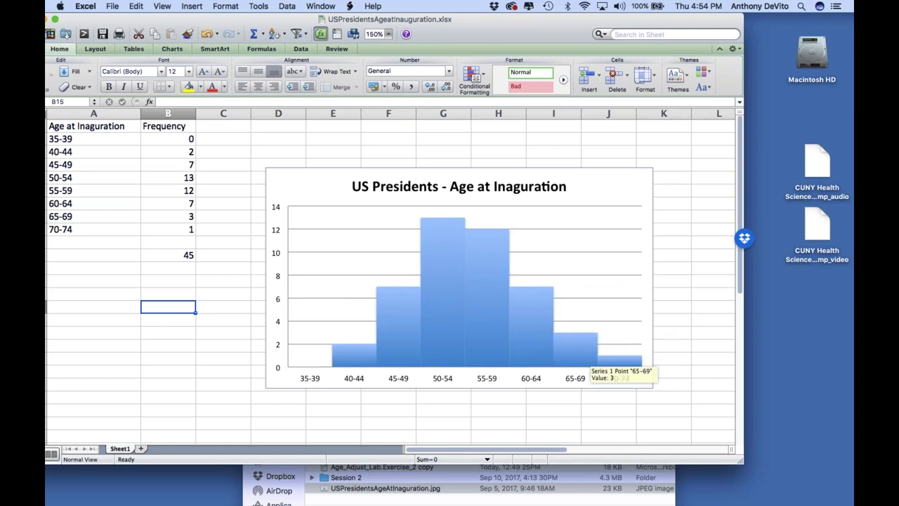
{"action": "mouse_move", "coordinate": [542, 305]}
{"action": "mouse_move", "coordinate": [507, 295]}
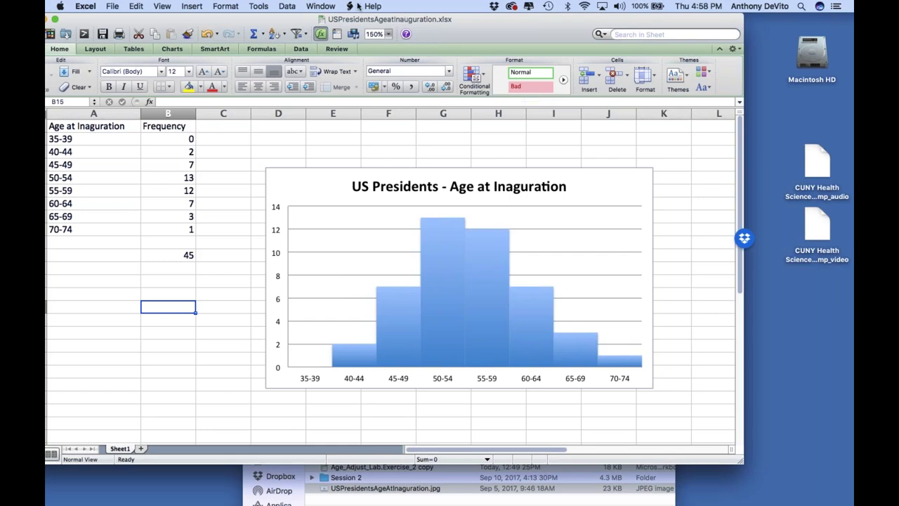
Move the Excel workbook aside to reveal the reference chart, then bring Firefox to the front
{"action": "left_click_drag", "start_coordinate": [67, 19], "coordinate": [188, 162]}
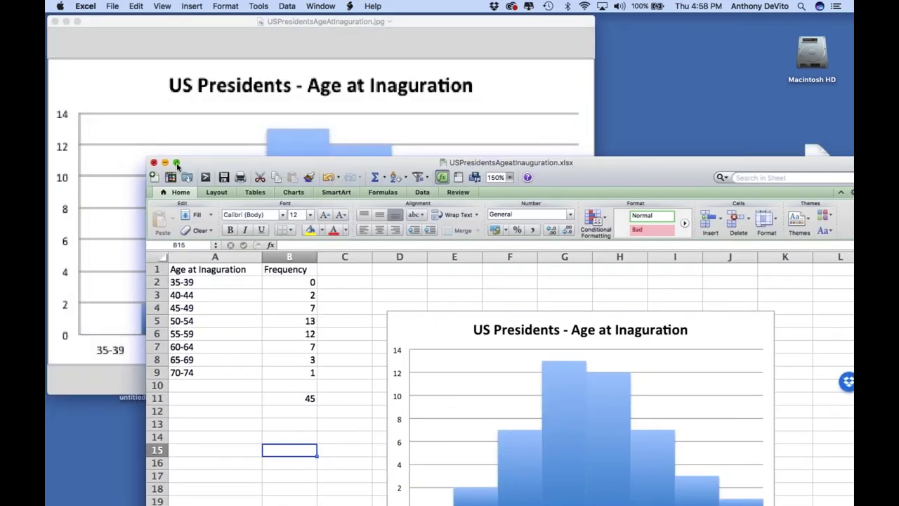
{"action": "mouse_move", "coordinate": [134, 503]}
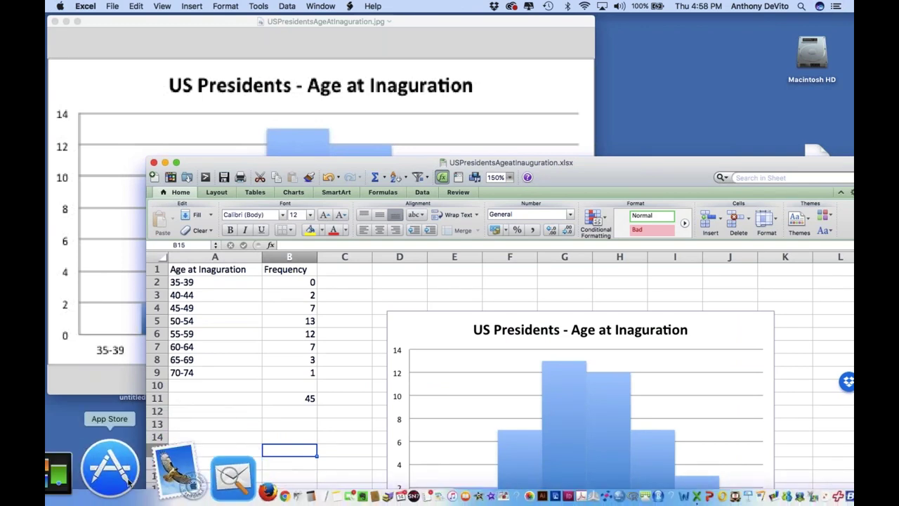
{"action": "left_click", "coordinate": [162, 475]}
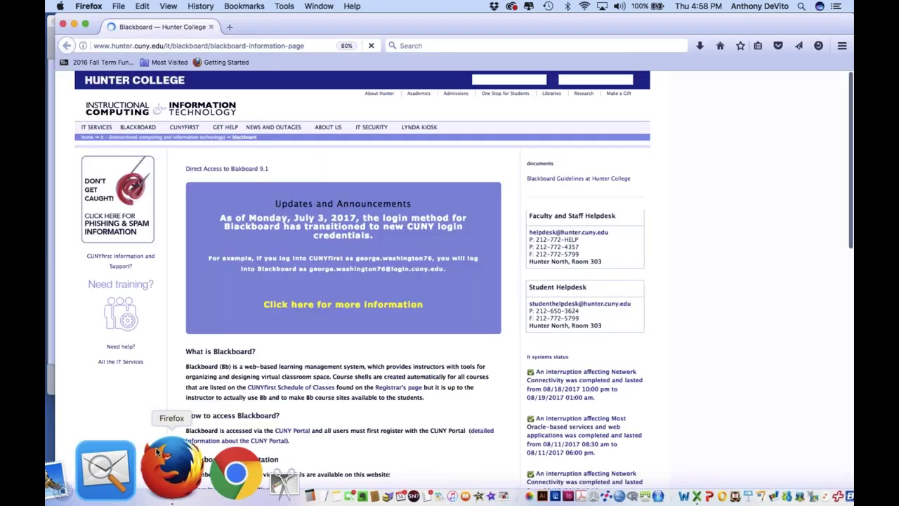
Sign in to Blackboard via CUNY Login using the saved username and password
{"action": "left_click", "coordinate": [444, 188]}
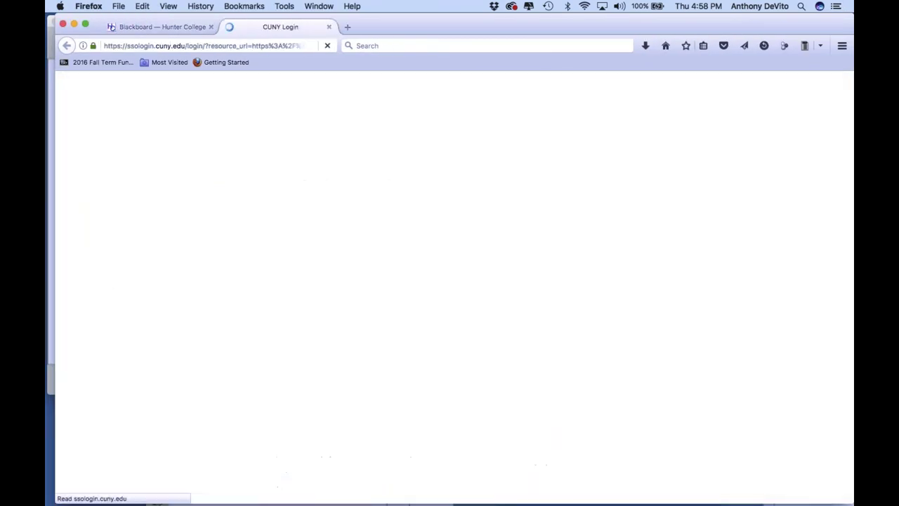
{"action": "left_click_drag", "start_coordinate": [462, 23], "coordinate": [407, 23]}
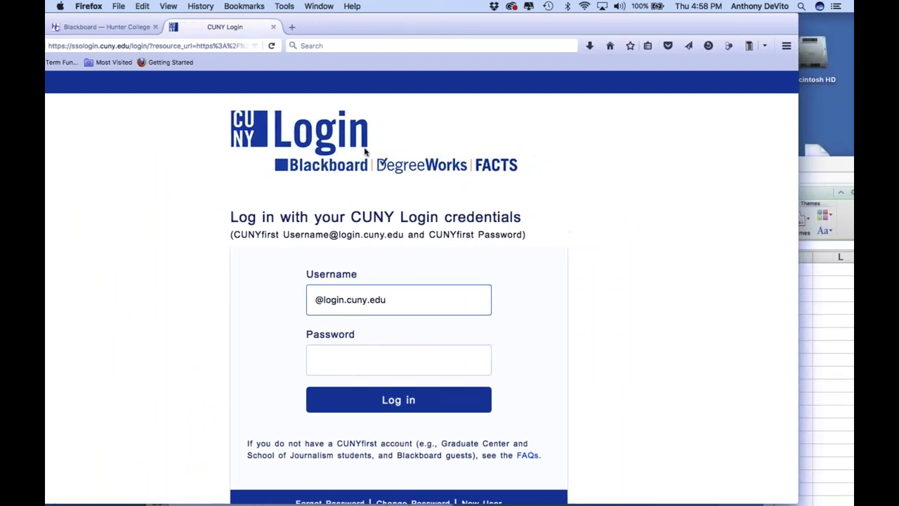
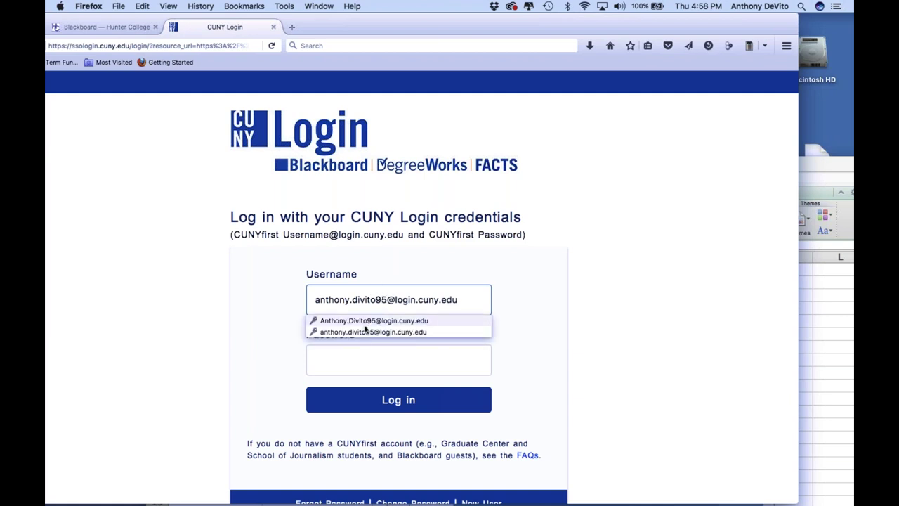
{"action": "left_click", "coordinate": [366, 332]}
{"action": "left_click", "coordinate": [384, 405]}
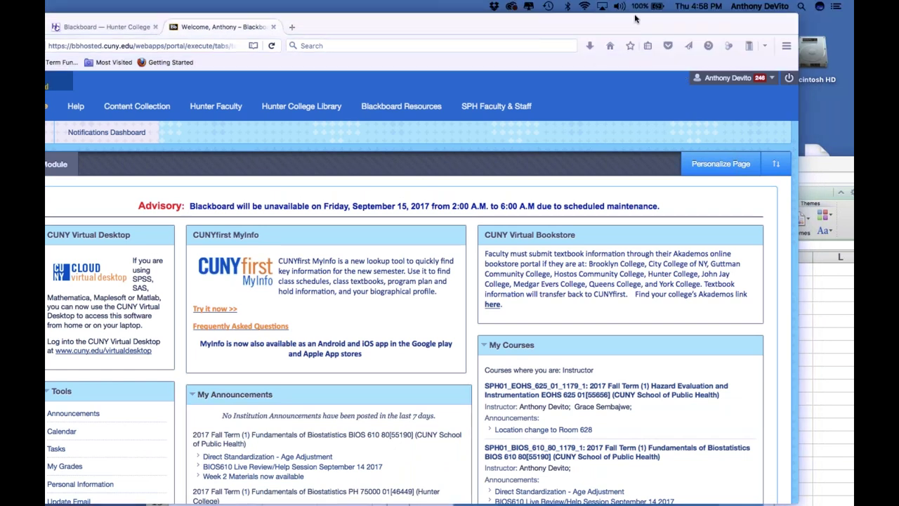
Go to the BIOS 610 Fundamentals of Biostatistics course and its Weekly Sessions page
{"action": "left_click", "coordinate": [561, 28]}
{"action": "left_click_drag", "start_coordinate": [562, 28], "coordinate": [508, 28]}
{"action": "scroll", "coordinate": [419, 337], "scroll_direction": "down", "scroll_amount": 1}
{"action": "scroll", "coordinate": [419, 337], "scroll_direction": "down", "scroll_amount": 10}
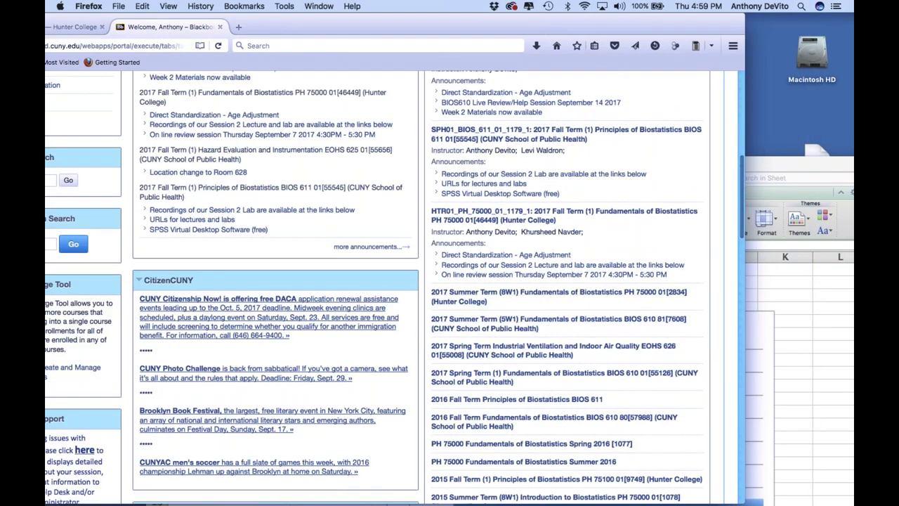
{"action": "scroll", "coordinate": [456, 247], "scroll_direction": "up", "scroll_amount": 1}
{"action": "scroll", "coordinate": [502, 137], "scroll_direction": "up", "scroll_amount": 1}
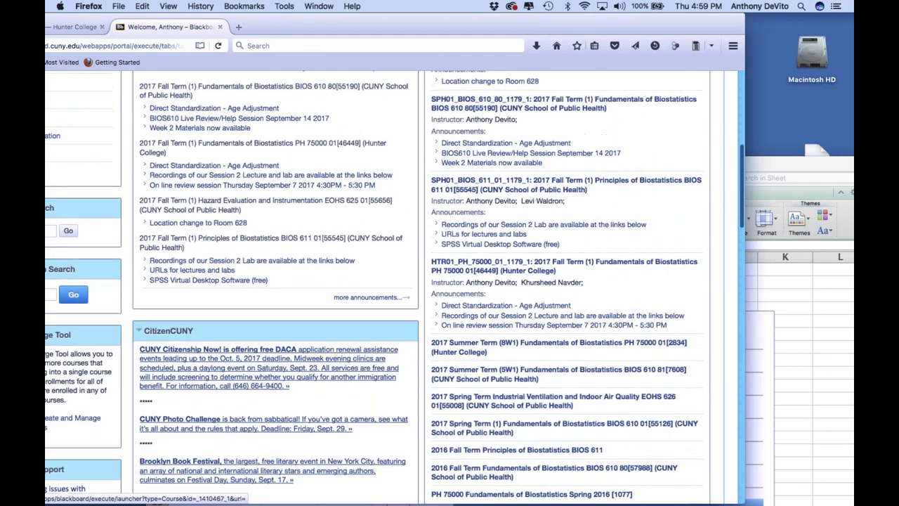
{"action": "left_click", "coordinate": [502, 135]}
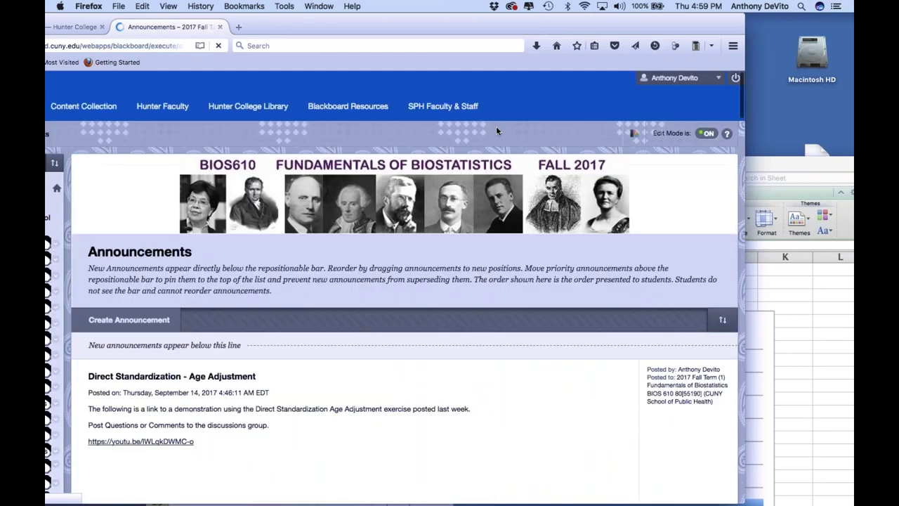
{"action": "left_click_drag", "start_coordinate": [461, 29], "coordinate": [555, 28]}
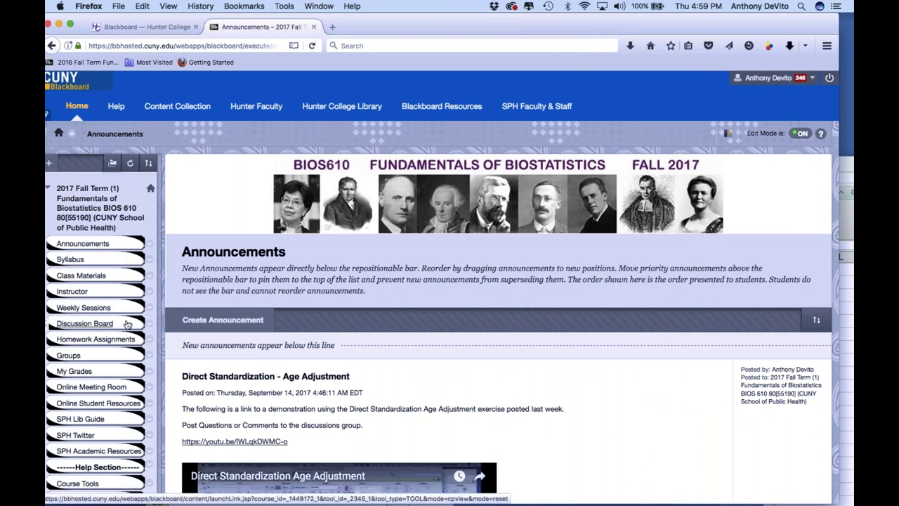
{"action": "left_click", "coordinate": [97, 314]}
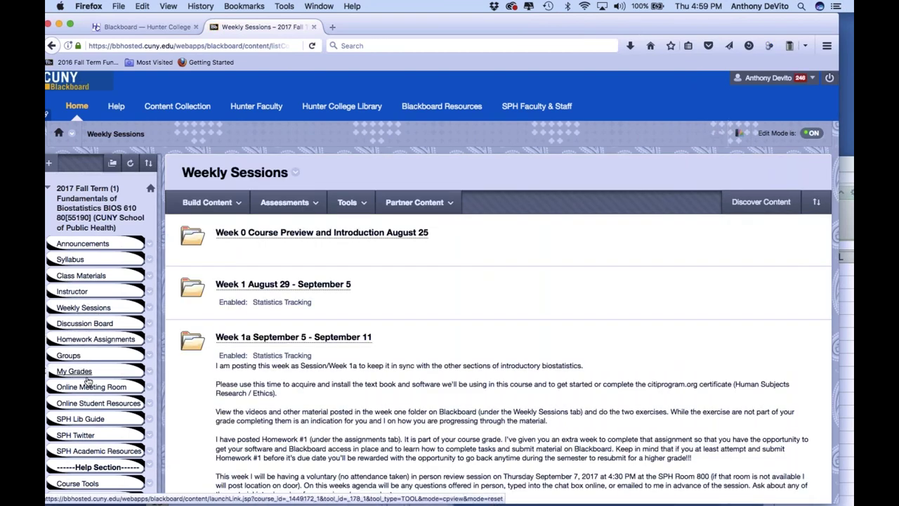
Open Homework Assignments and scroll down to the Assignment One Data Files
{"action": "left_click", "coordinate": [103, 343]}
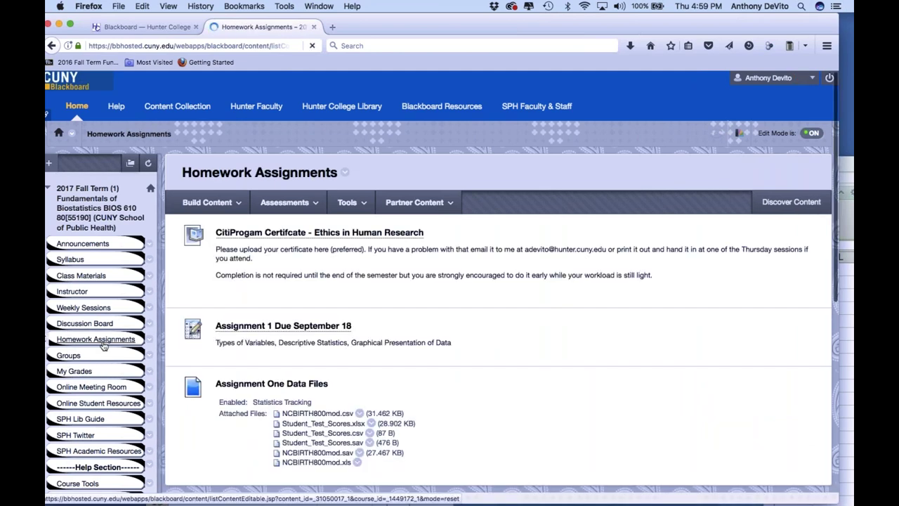
{"action": "scroll", "coordinate": [317, 371], "scroll_direction": "down", "scroll_amount": 3}
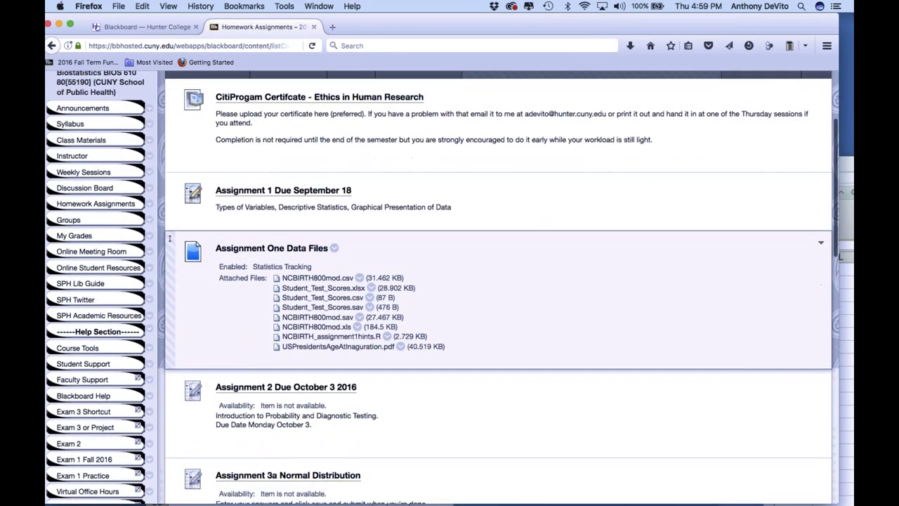
{"action": "scroll", "coordinate": [316, 334], "scroll_direction": "down", "scroll_amount": 2}
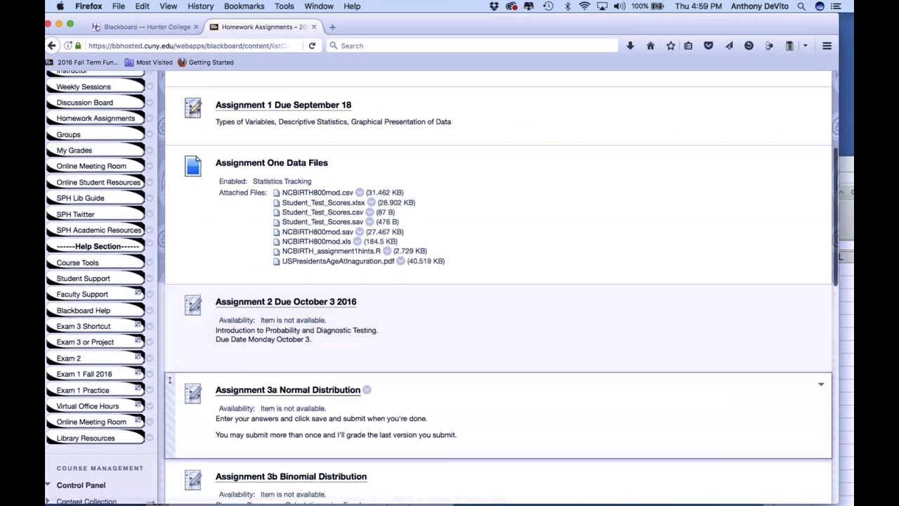
{"action": "scroll", "coordinate": [316, 334], "scroll_direction": "up", "scroll_amount": 5}
{"action": "scroll", "coordinate": [337, 411], "scroll_direction": "down", "scroll_amount": 2}
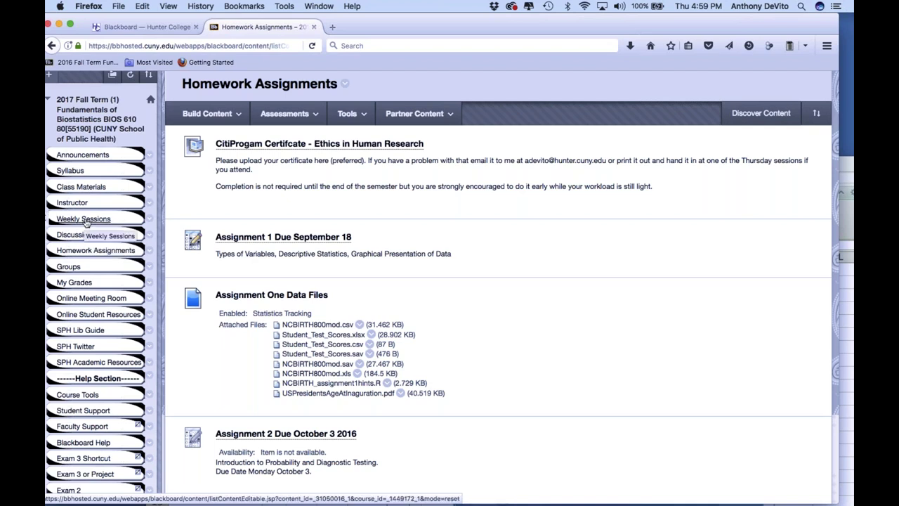
Return to Weekly Sessions and scroll through Week 0 to Week 1a, ending at the top
{"action": "left_click", "coordinate": [84, 219]}
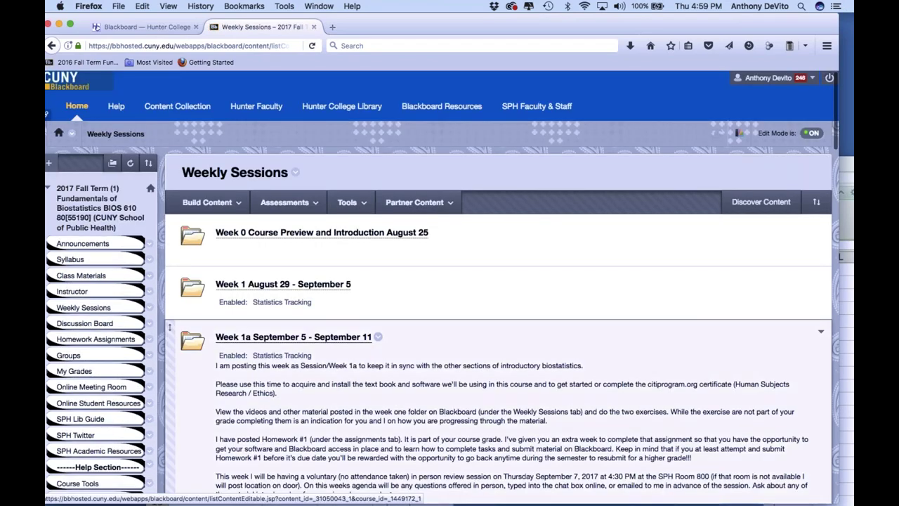
{"action": "scroll", "coordinate": [491, 317], "scroll_direction": "down", "scroll_amount": 10}
{"action": "scroll", "coordinate": [491, 281], "scroll_direction": "up", "scroll_amount": 5}
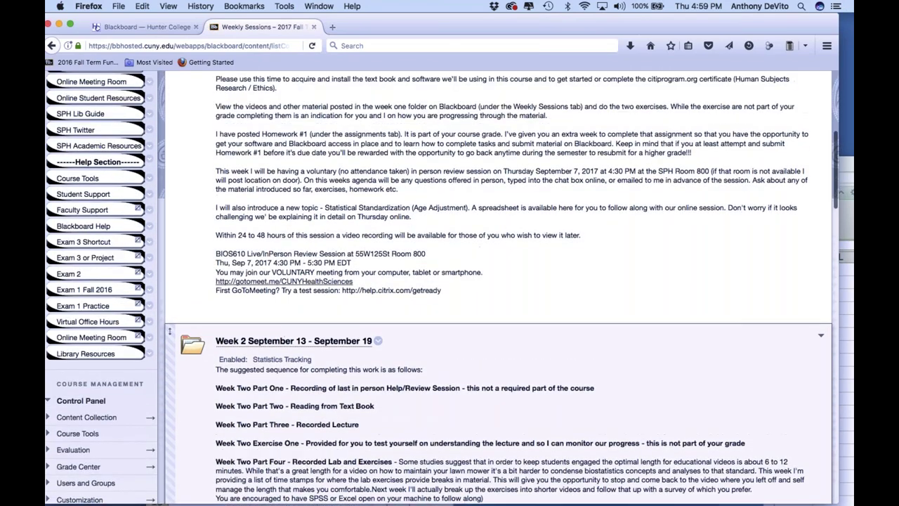
{"action": "scroll", "coordinate": [169, 142], "scroll_direction": "up", "scroll_amount": 5}
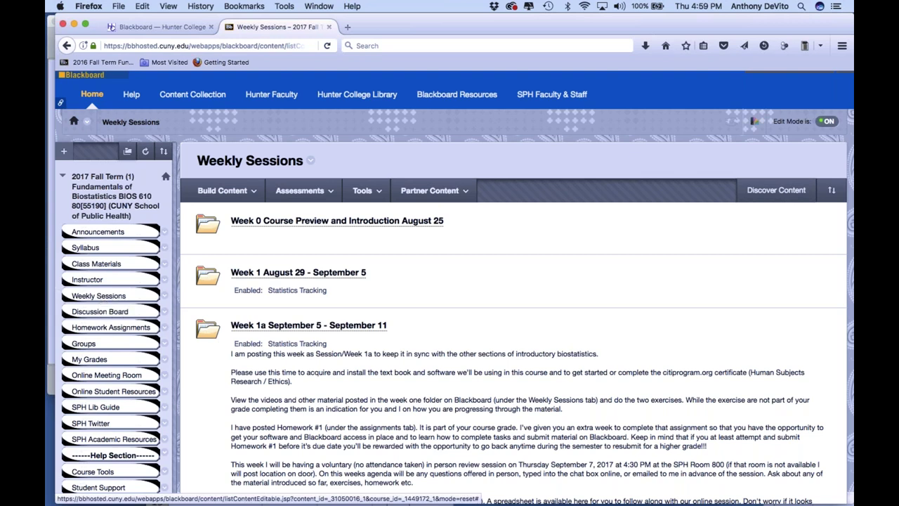
{"action": "scroll", "coordinate": [117, 205], "scroll_direction": "up", "scroll_amount": 1}
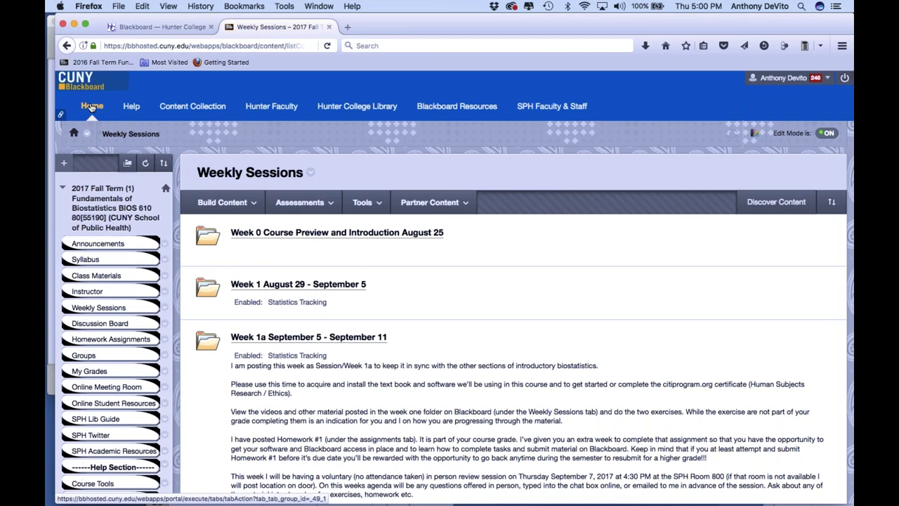
Return to the Blackboard home and enter the BIOS 611 Principles of Biostatistics course
{"action": "left_click", "coordinate": [92, 106]}
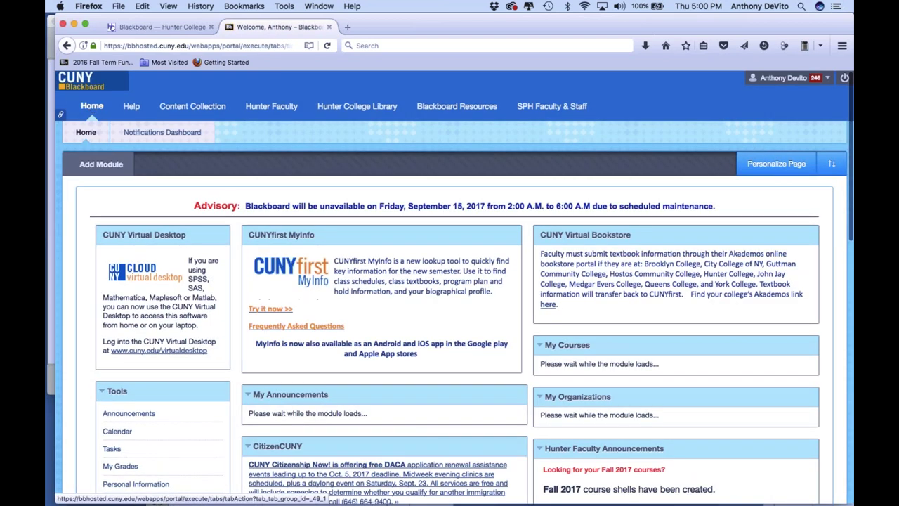
{"action": "left_click_drag", "start_coordinate": [440, 23], "coordinate": [360, 20]}
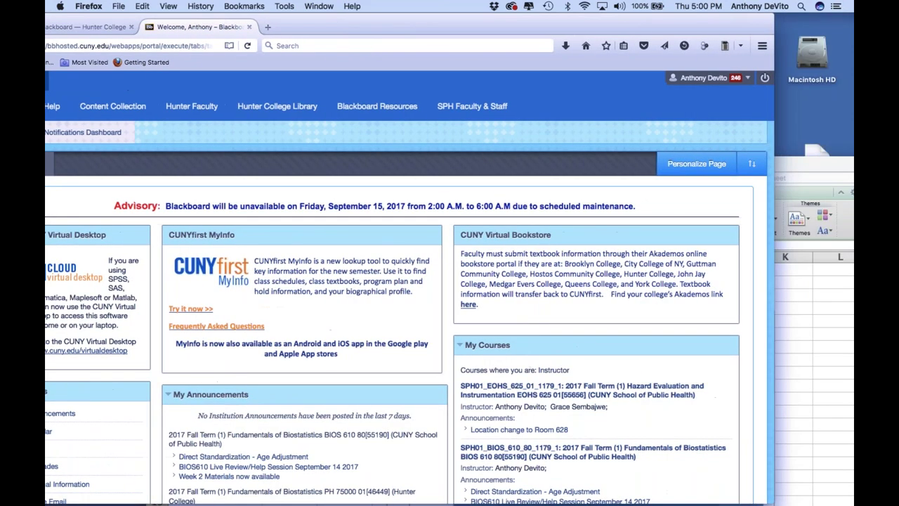
{"action": "scroll", "coordinate": [448, 342], "scroll_direction": "down", "scroll_amount": 5}
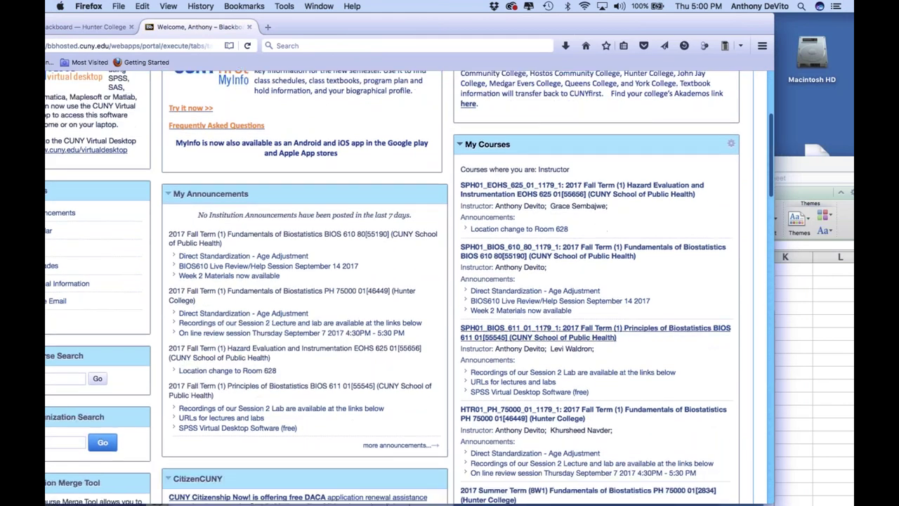
{"action": "left_click", "coordinate": [519, 331]}
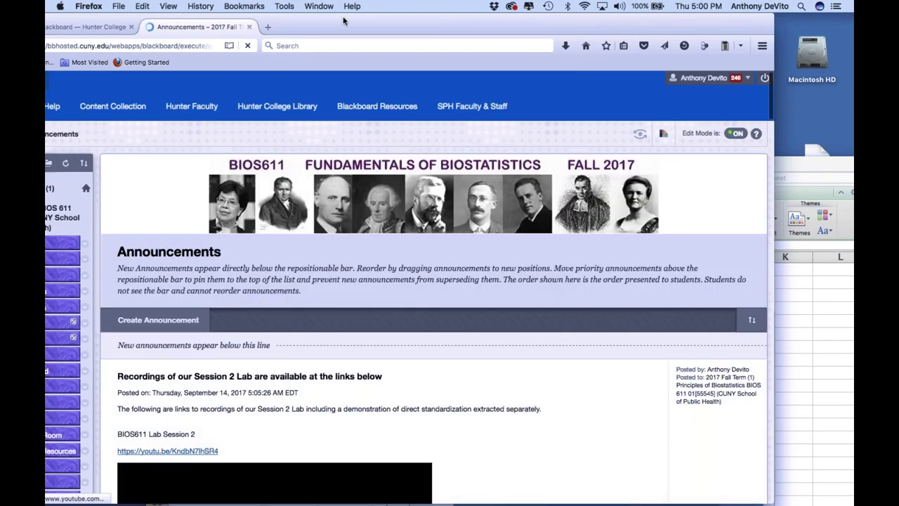
Go to the course's Assignments page and open the Charts.pdf reference histograms
{"action": "left_click_drag", "start_coordinate": [393, 26], "coordinate": [538, 29]}
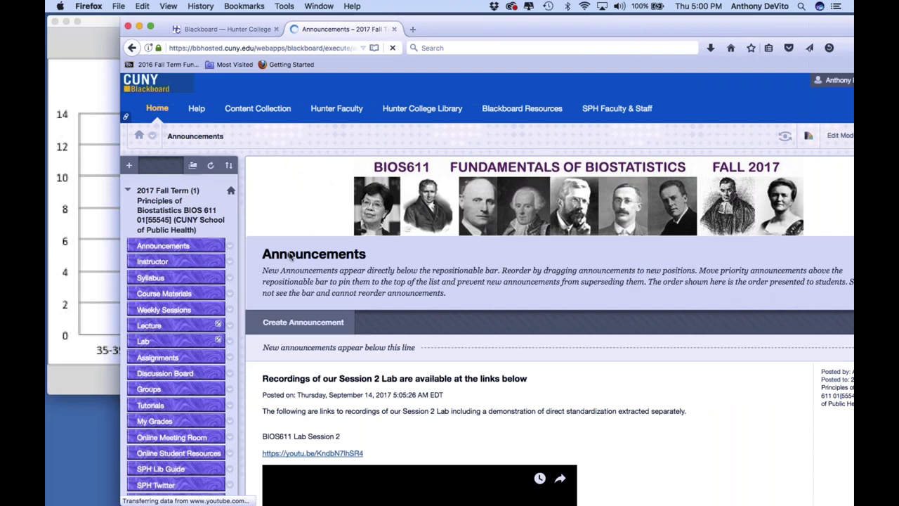
{"action": "left_click", "coordinate": [172, 360]}
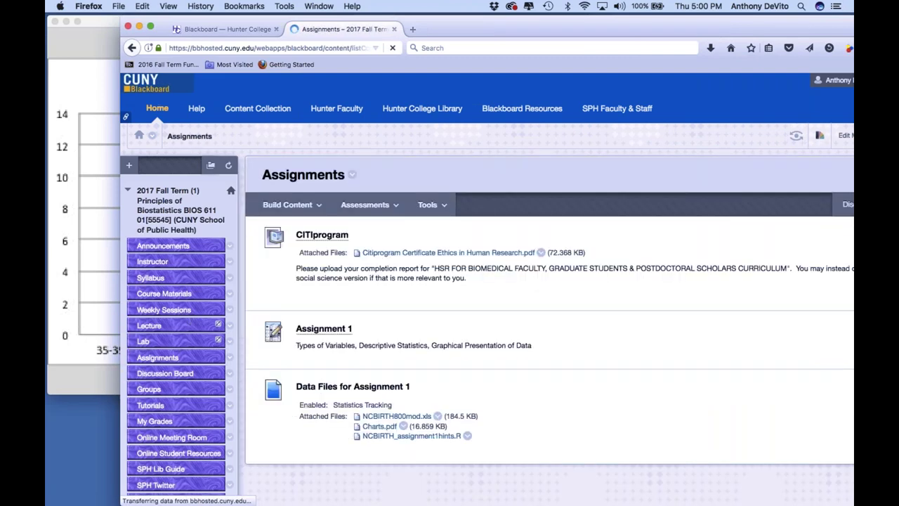
{"action": "left_click_drag", "start_coordinate": [491, 28], "coordinate": [450, 26]}
{"action": "scroll", "coordinate": [343, 304], "scroll_direction": "down", "scroll_amount": 5}
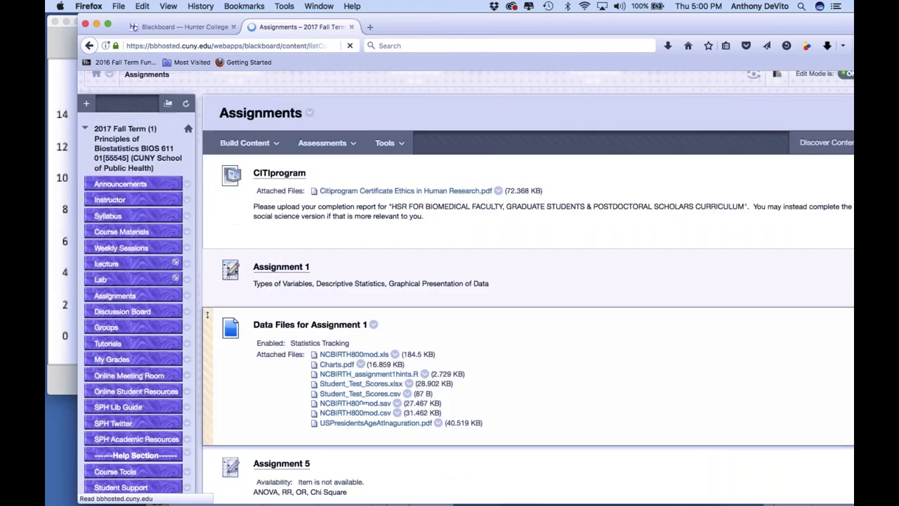
{"action": "left_click", "coordinate": [338, 291]}
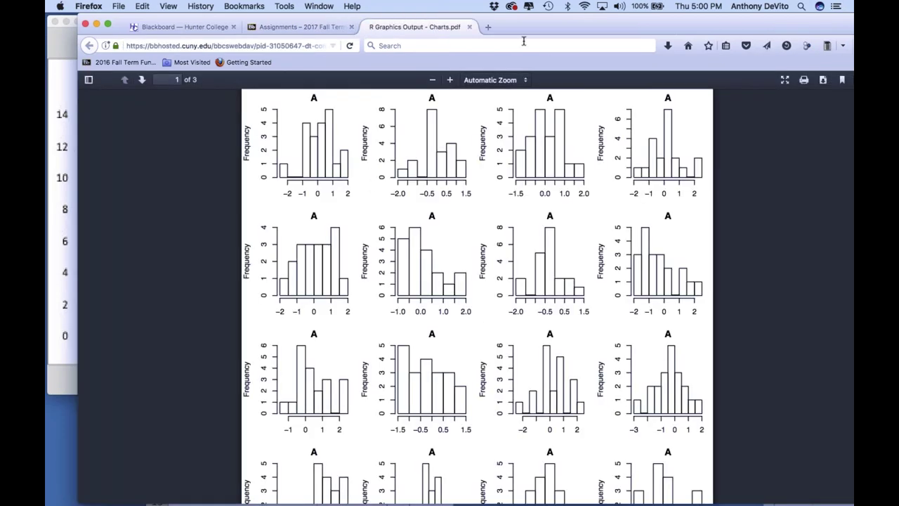
{"action": "left_click_drag", "start_coordinate": [534, 32], "coordinate": [462, 30]}
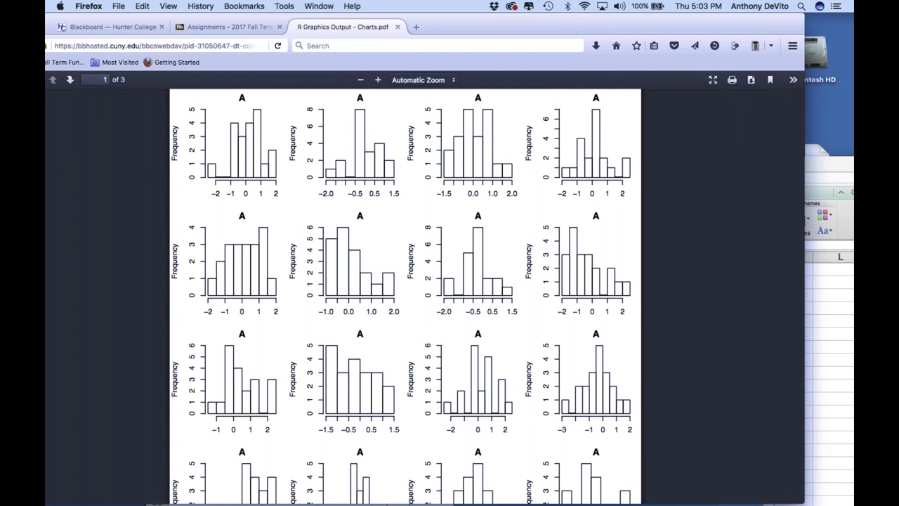
{"action": "scroll", "coordinate": [405, 295], "scroll_direction": "down", "scroll_amount": 1}
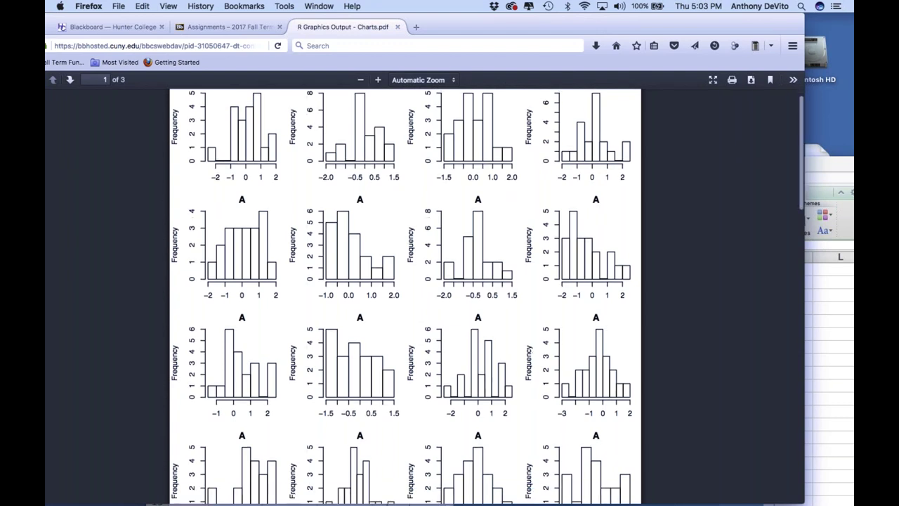
{"action": "scroll", "coordinate": [405, 295], "scroll_direction": "down", "scroll_amount": 5}
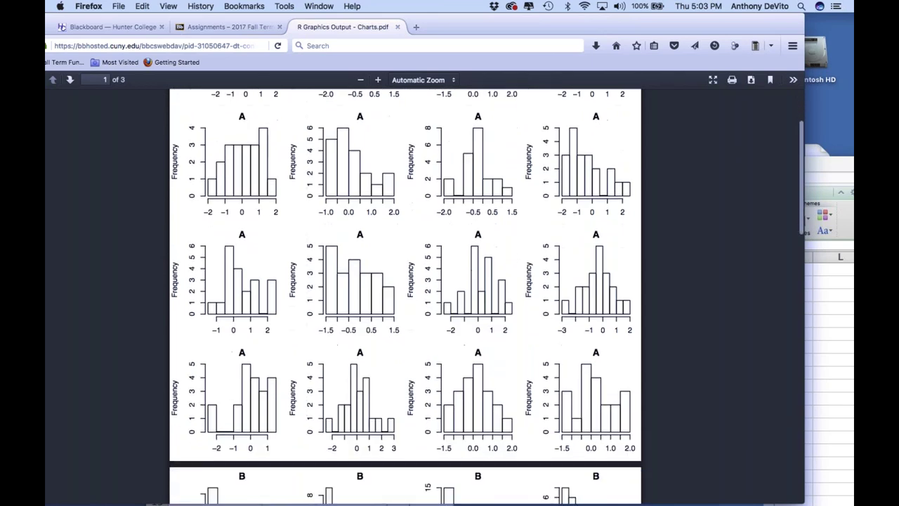
{"action": "scroll", "coordinate": [490, 309], "scroll_direction": "down", "scroll_amount": 15}
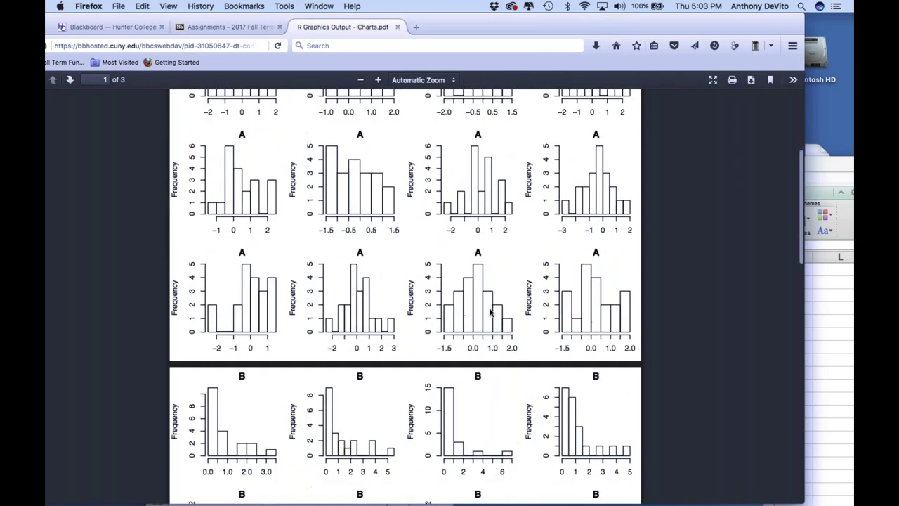
{"action": "scroll", "coordinate": [490, 313], "scroll_direction": "down", "scroll_amount": 3}
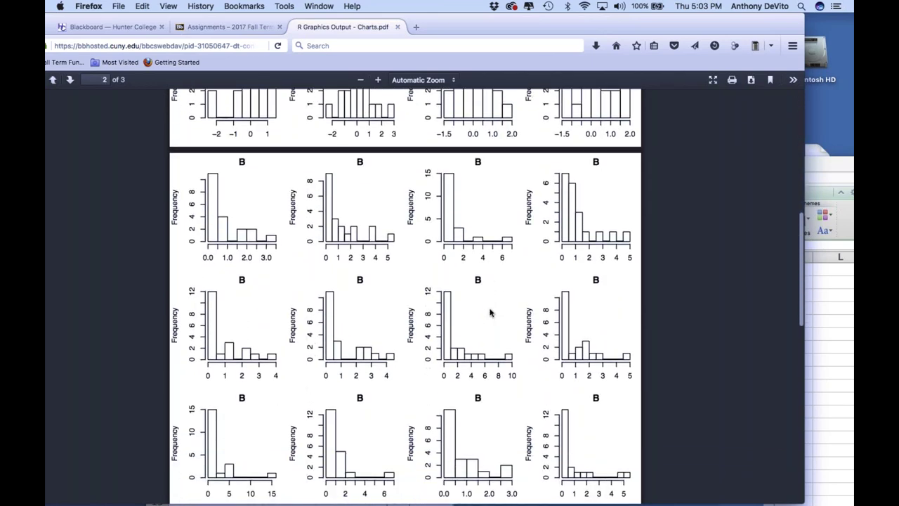
{"action": "scroll", "coordinate": [490, 313], "scroll_direction": "down", "scroll_amount": 20}
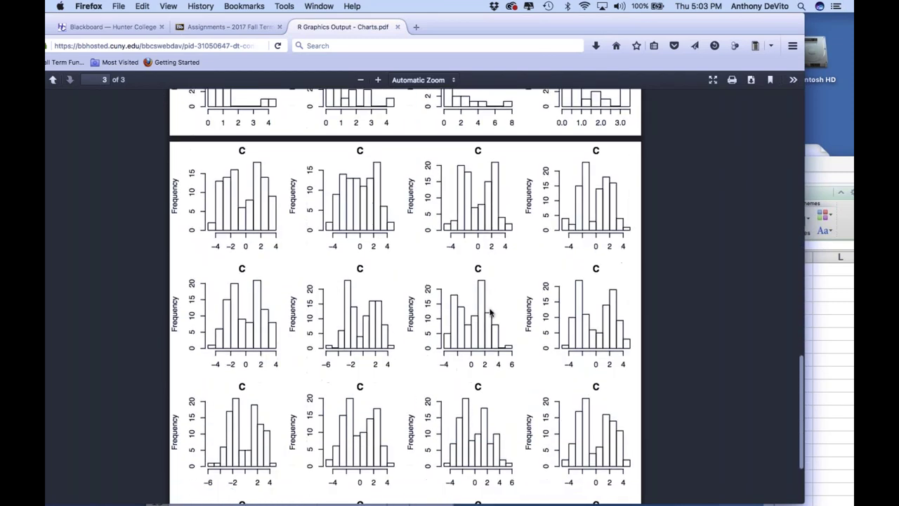
{"action": "scroll", "coordinate": [490, 312], "scroll_direction": "up", "scroll_amount": 1}
{"action": "scroll", "coordinate": [490, 312], "scroll_direction": "down", "scroll_amount": 1}
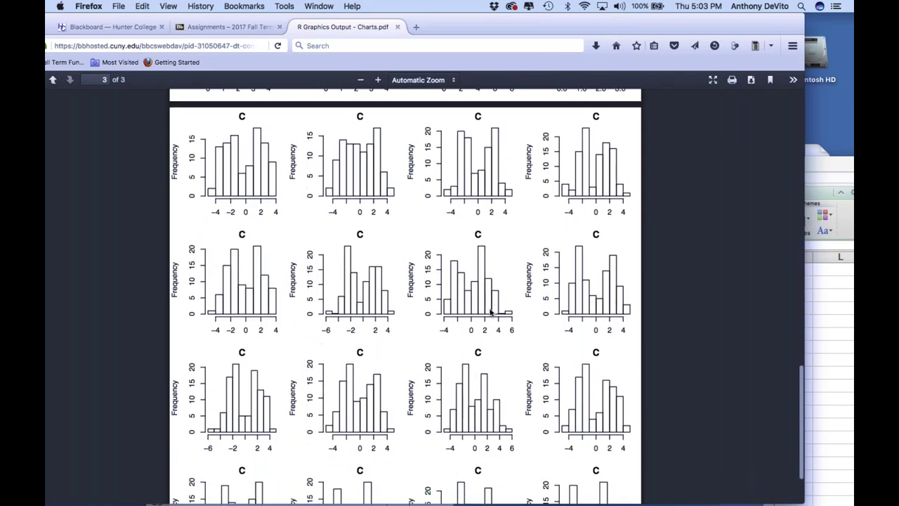
{"action": "scroll", "coordinate": [490, 313], "scroll_direction": "down", "scroll_amount": 1}
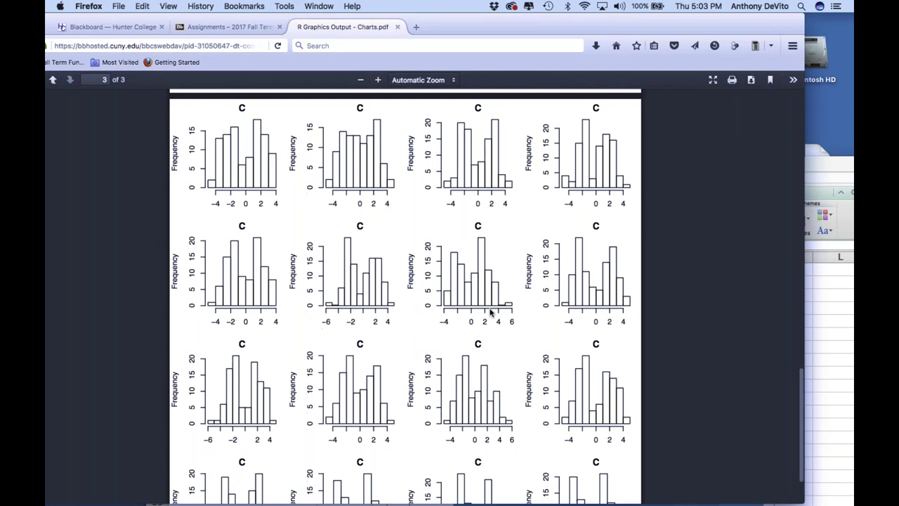
{"action": "scroll", "coordinate": [490, 313], "scroll_direction": "down", "scroll_amount": 3}
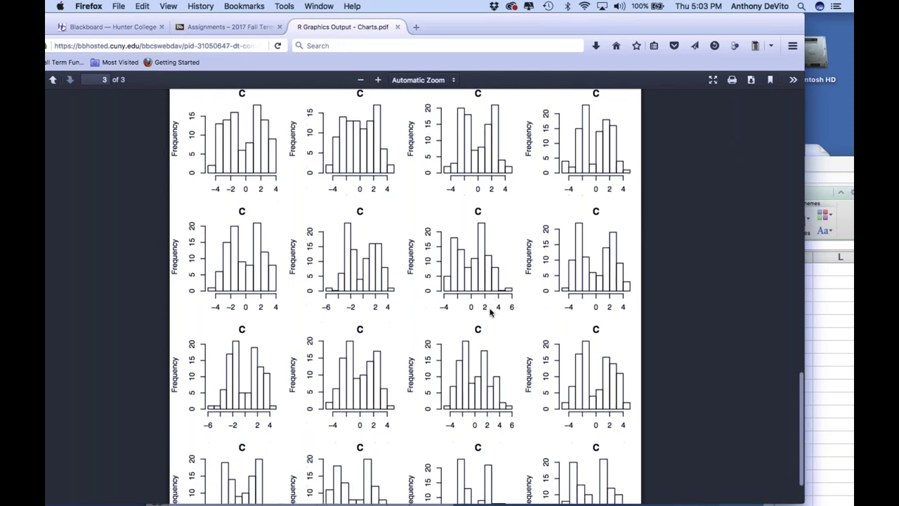
{"action": "scroll", "coordinate": [490, 312], "scroll_direction": "up", "scroll_amount": 6}
{"action": "scroll", "coordinate": [490, 312], "scroll_direction": "up", "scroll_amount": 10}
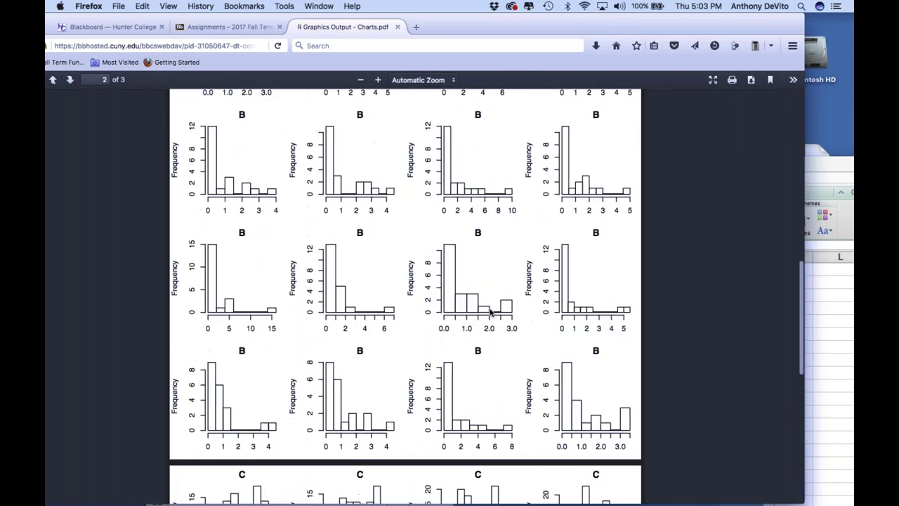
{"action": "scroll", "coordinate": [490, 313], "scroll_direction": "up", "scroll_amount": 1}
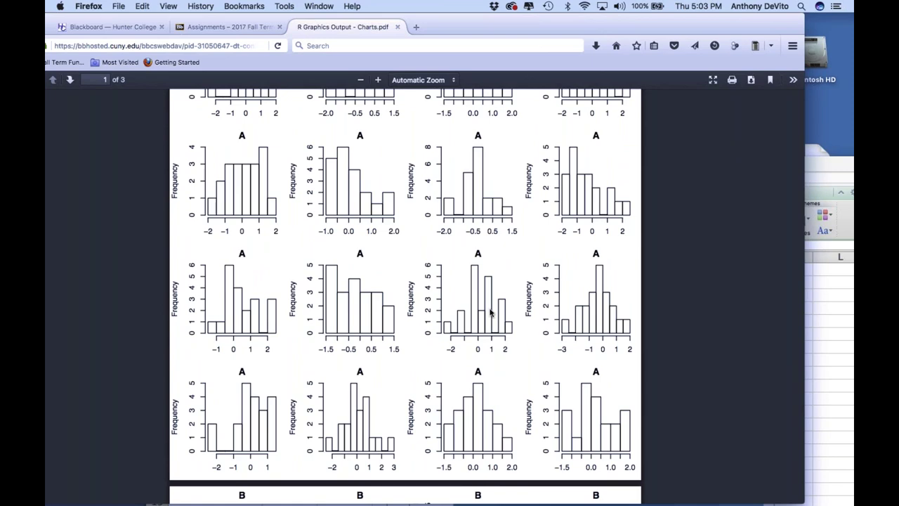
{"action": "scroll", "coordinate": [490, 312], "scroll_direction": "down", "scroll_amount": 10}
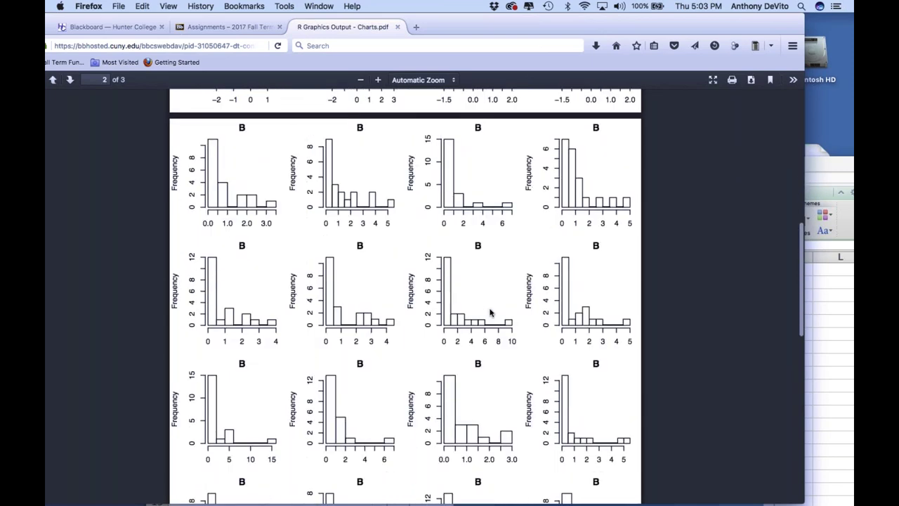
{"action": "scroll", "coordinate": [491, 312], "scroll_direction": "down", "scroll_amount": 5}
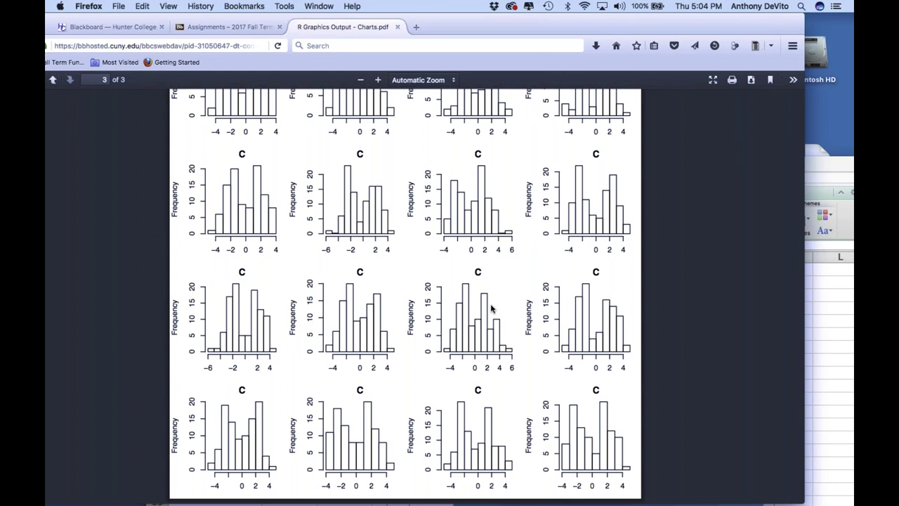
Scroll the Charts PDF to page 2's right-skewed histograms labelled B
{"action": "scroll", "coordinate": [492, 307], "scroll_direction": "down", "scroll_amount": 2}
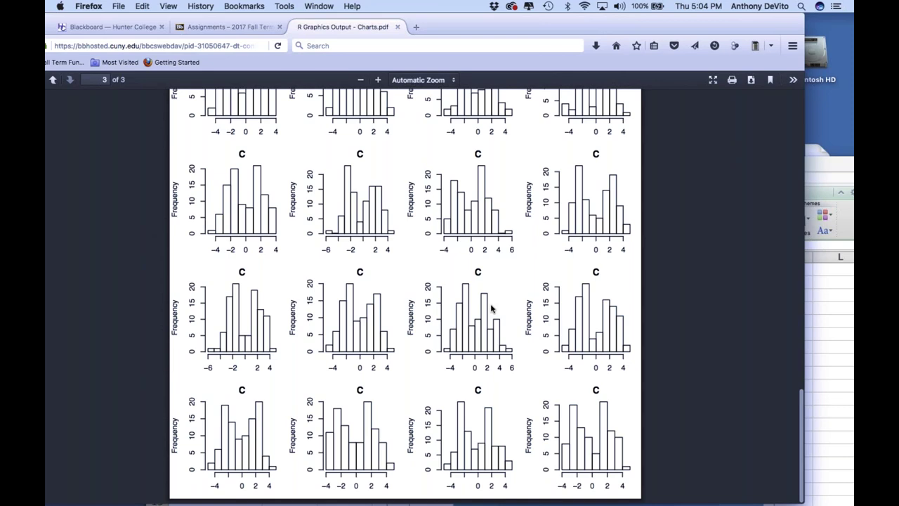
{"action": "scroll", "coordinate": [492, 308], "scroll_direction": "up", "scroll_amount": 10}
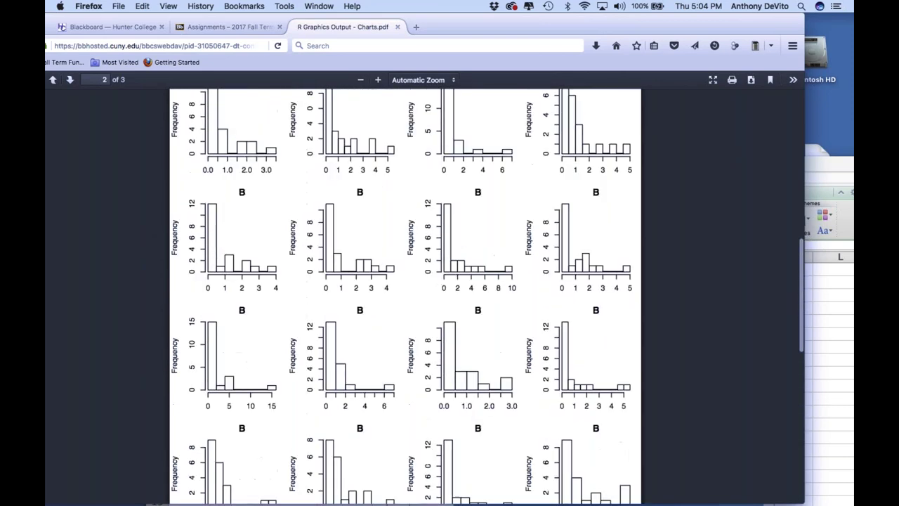
{"action": "scroll", "coordinate": [405, 295], "scroll_direction": "down", "scroll_amount": 2}
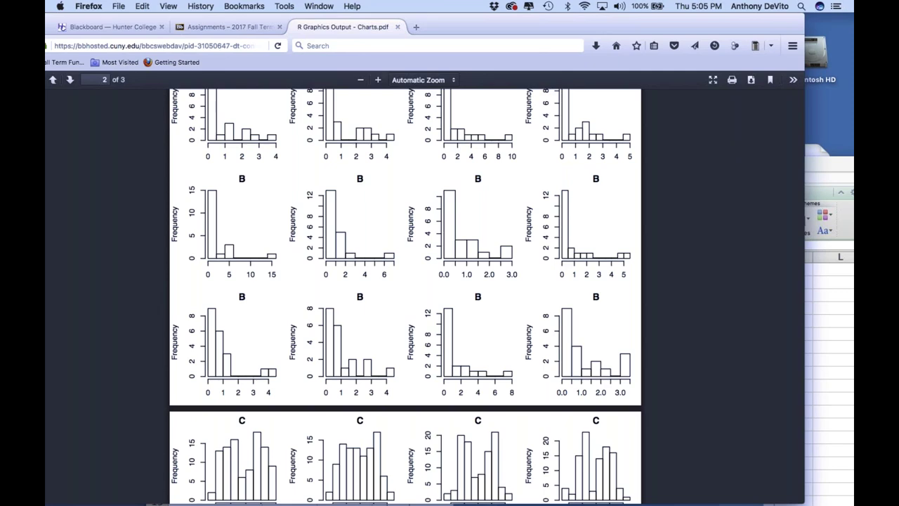
{"action": "scroll", "coordinate": [405, 295], "scroll_direction": "up", "scroll_amount": 10}
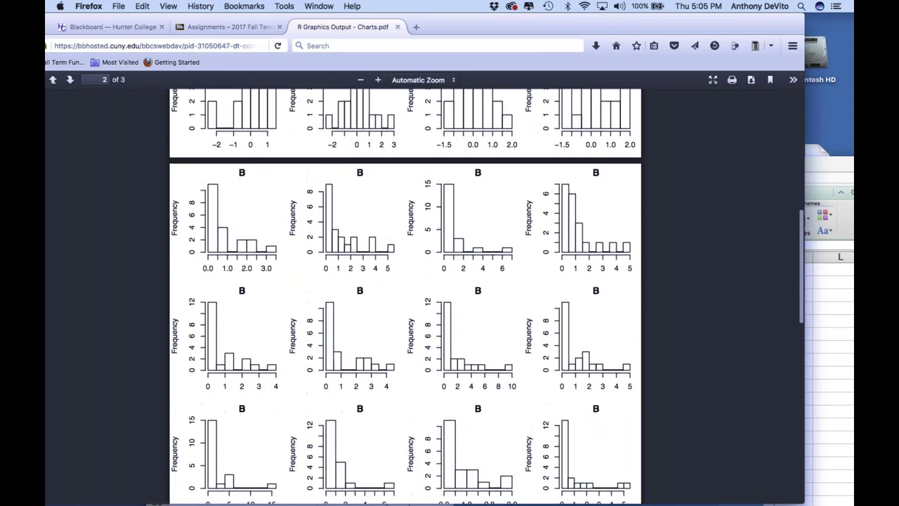
{"action": "scroll", "coordinate": [405, 295], "scroll_direction": "down", "scroll_amount": 5}
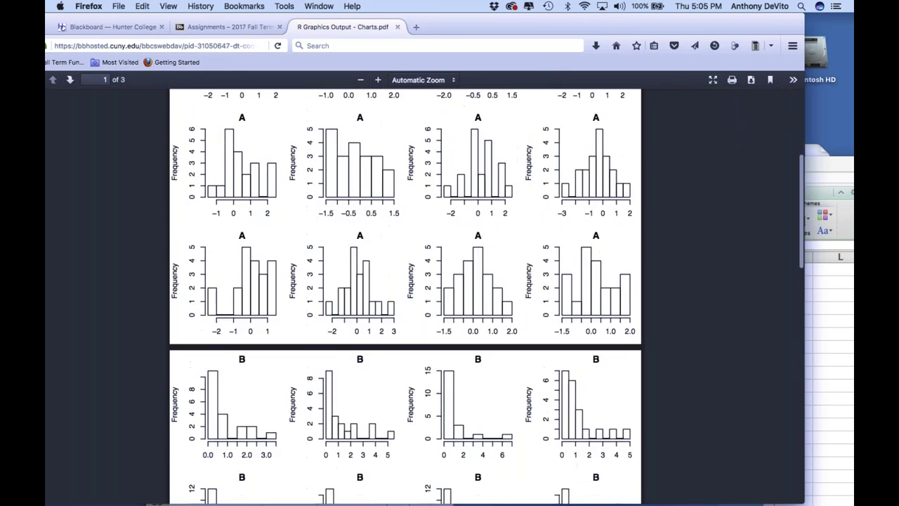
{"action": "scroll", "coordinate": [405, 294], "scroll_direction": "down", "scroll_amount": 15}
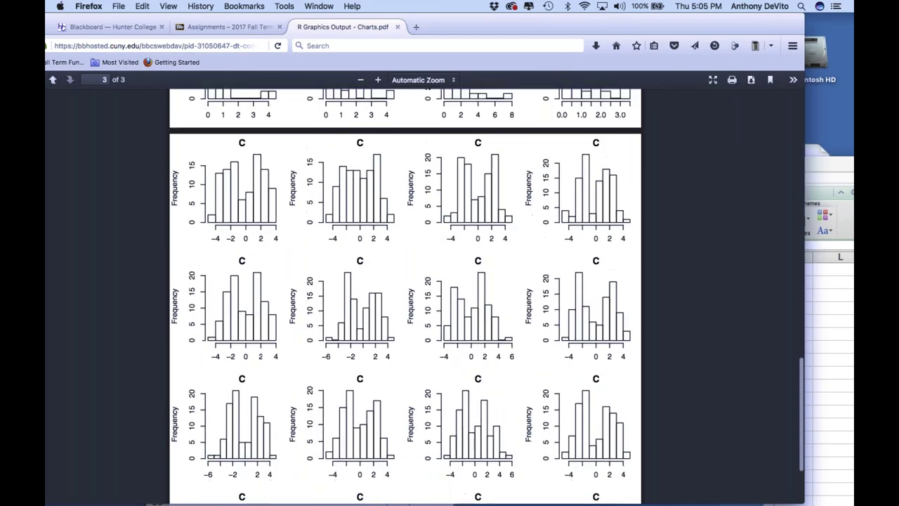
{"action": "scroll", "coordinate": [405, 295], "scroll_direction": "up", "scroll_amount": 10}
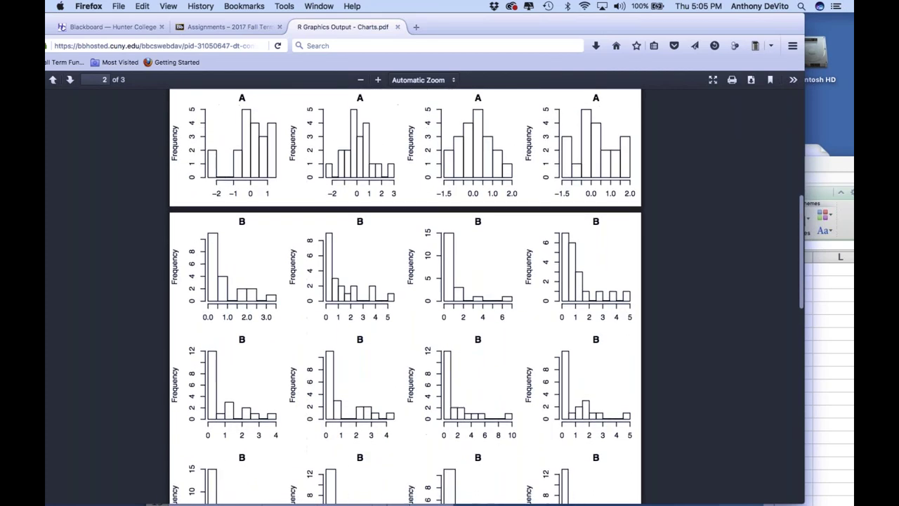
{"action": "scroll", "coordinate": [405, 295], "scroll_direction": "down", "scroll_amount": 1}
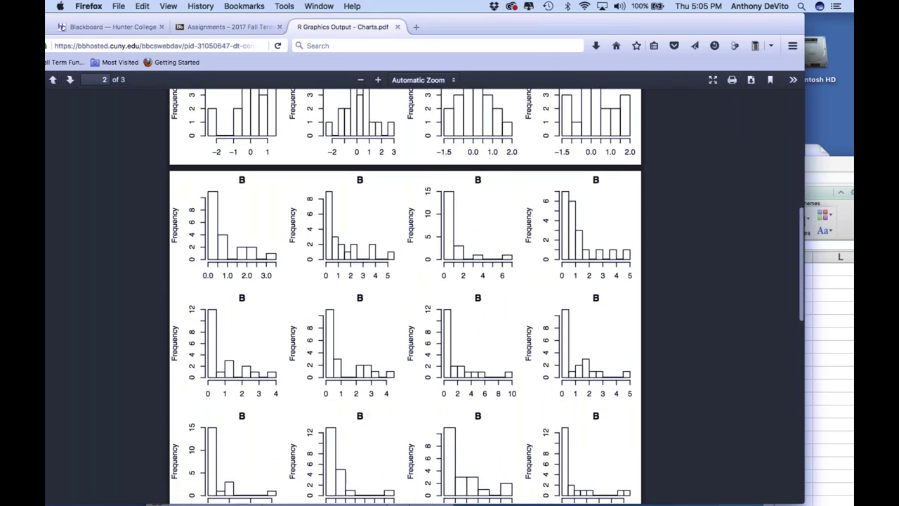
{"action": "scroll", "coordinate": [406, 297], "scroll_direction": "down", "scroll_amount": 3}
{"action": "scroll", "coordinate": [405, 296], "scroll_direction": "down", "scroll_amount": 10}
{"action": "scroll", "coordinate": [405, 296], "scroll_direction": "down", "scroll_amount": 3}
{"action": "scroll", "coordinate": [405, 297], "scroll_direction": "up", "scroll_amount": 3}
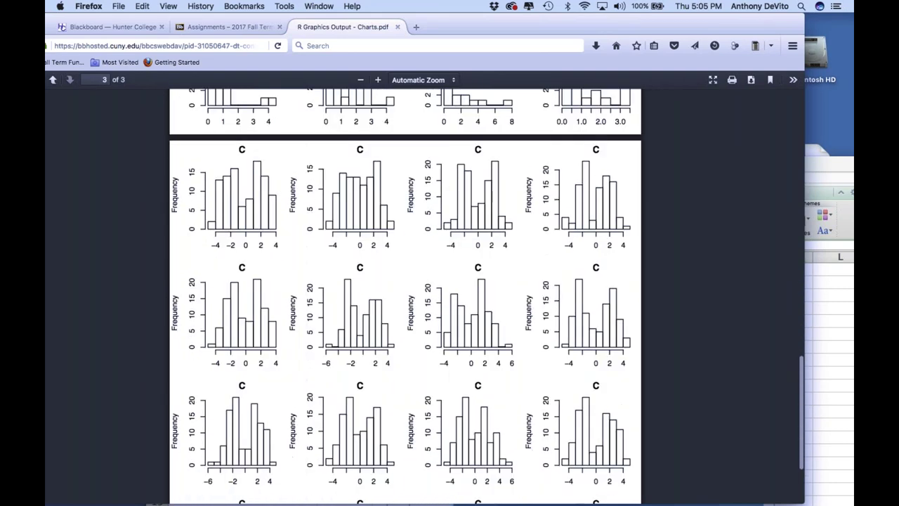
{"action": "scroll", "coordinate": [405, 296], "scroll_direction": "up", "scroll_amount": 20}
{"action": "scroll", "coordinate": [406, 296], "scroll_direction": "up", "scroll_amount": 3}
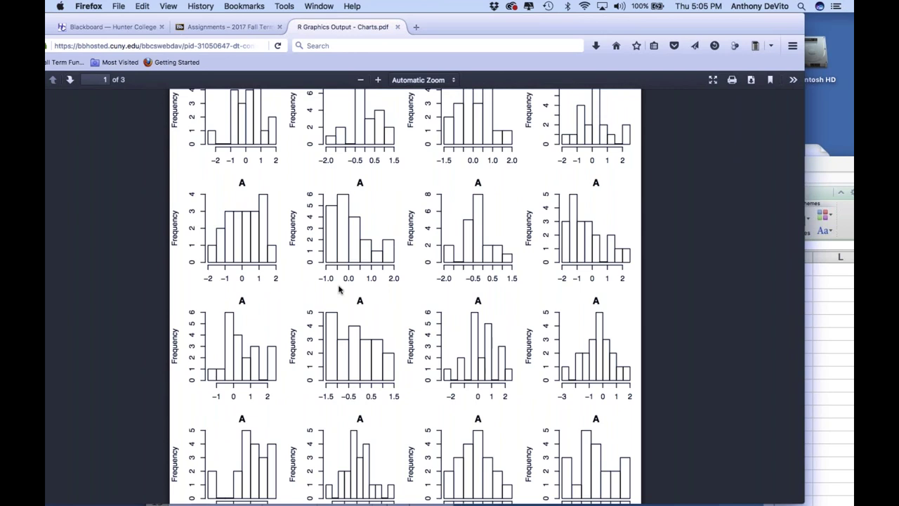
{"action": "scroll", "coordinate": [316, 237], "scroll_direction": "up", "scroll_amount": 2}
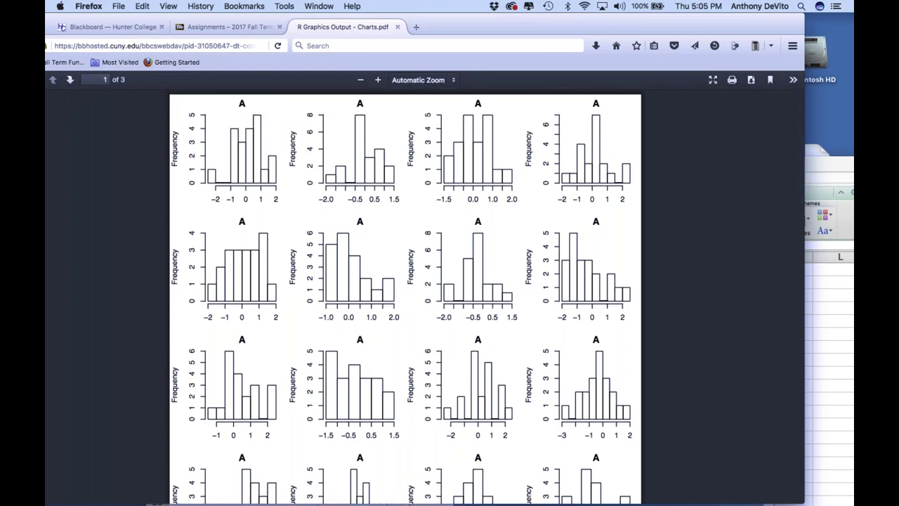
{"action": "scroll", "coordinate": [406, 295], "scroll_direction": "down", "scroll_amount": 3}
{"action": "scroll", "coordinate": [406, 297], "scroll_direction": "down", "scroll_amount": 2}
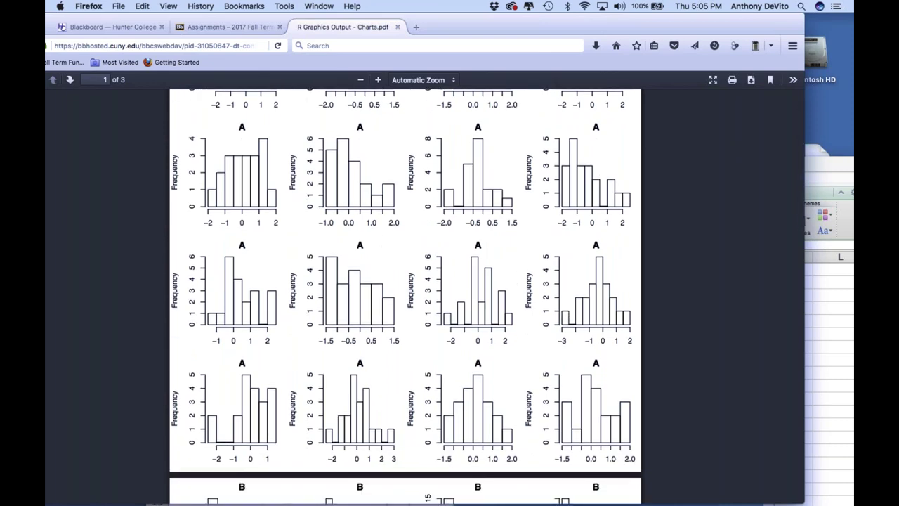
{"action": "scroll", "coordinate": [406, 295], "scroll_direction": "down", "scroll_amount": 10}
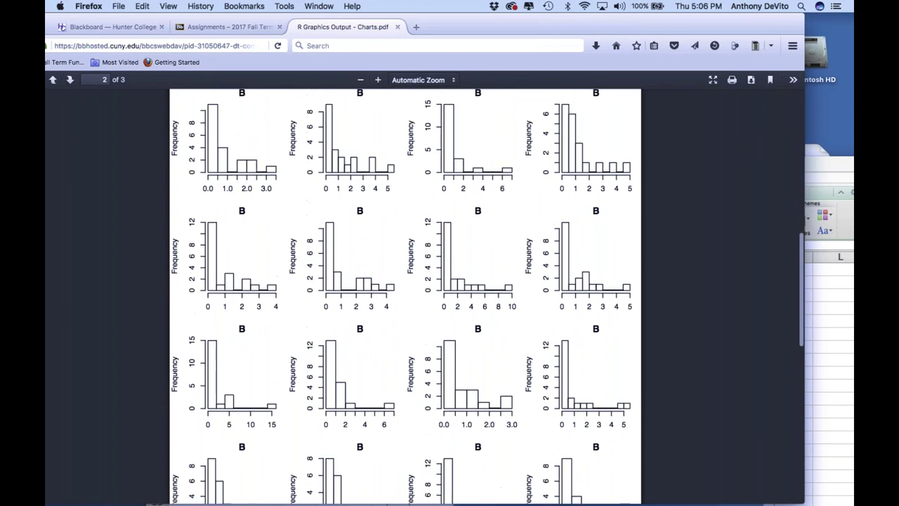
{"action": "scroll", "coordinate": [406, 295], "scroll_direction": "up", "scroll_amount": 2}
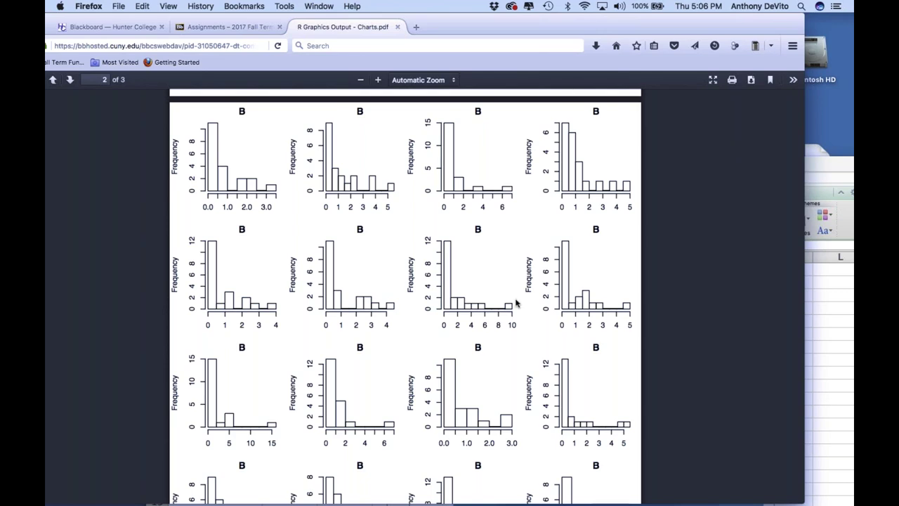
Scroll the Charts PDF down to page 3's bimodal histograms labelled C
{"action": "scroll", "coordinate": [517, 302], "scroll_direction": "down", "scroll_amount": 8}
{"action": "scroll", "coordinate": [516, 302], "scroll_direction": "down", "scroll_amount": 6}
{"action": "scroll", "coordinate": [516, 302], "scroll_direction": "down", "scroll_amount": 3}
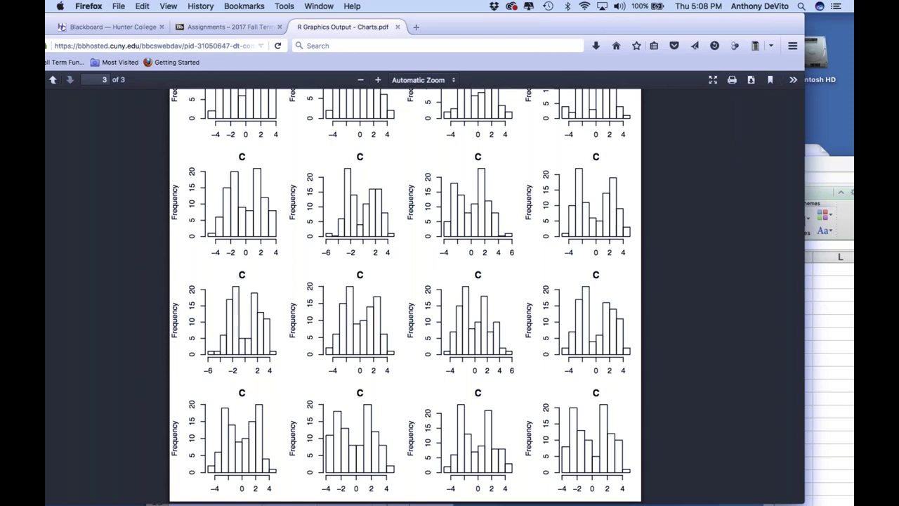
Shift the Charts PDF window right, minimize it, and bring the reference chart image forward
{"action": "left_click_drag", "start_coordinate": [456, 24], "coordinate": [587, 32]}
{"action": "scroll", "coordinate": [511, 295], "scroll_direction": "up", "scroll_amount": 15}
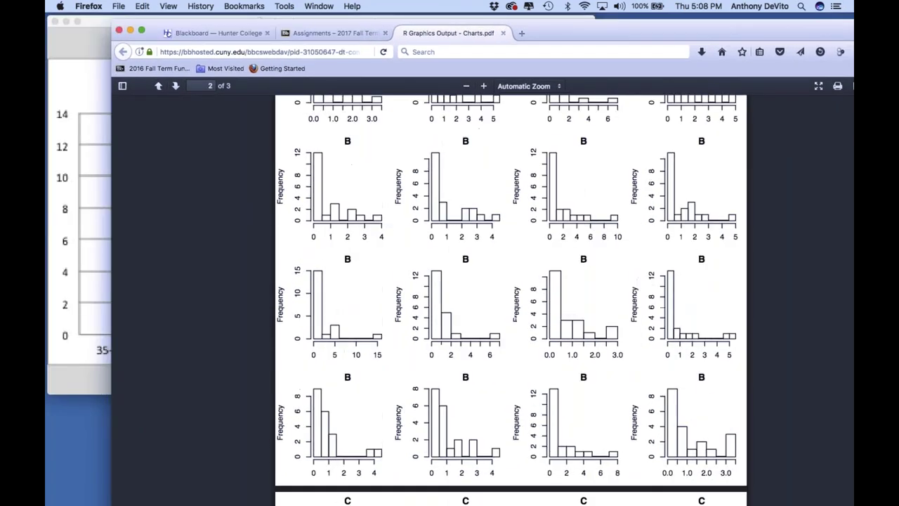
{"action": "scroll", "coordinate": [511, 300], "scroll_direction": "down", "scroll_amount": 2}
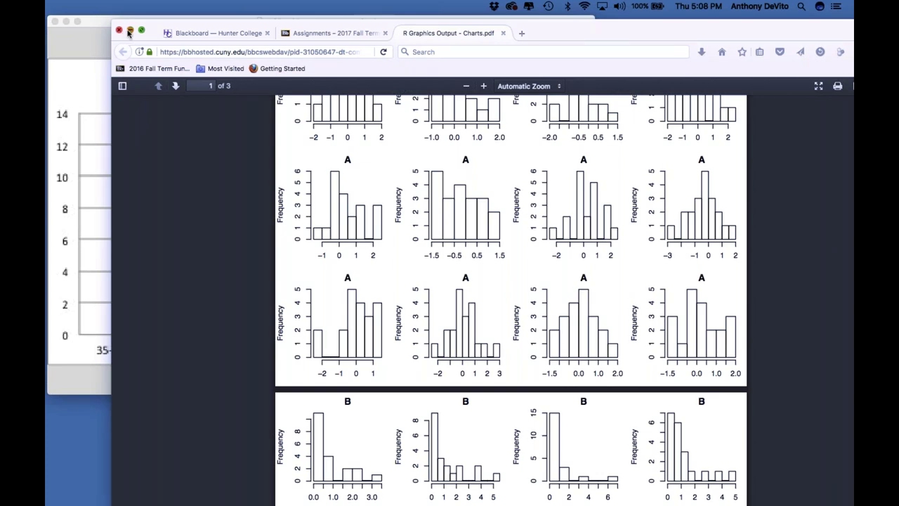
{"action": "left_click", "coordinate": [129, 31]}
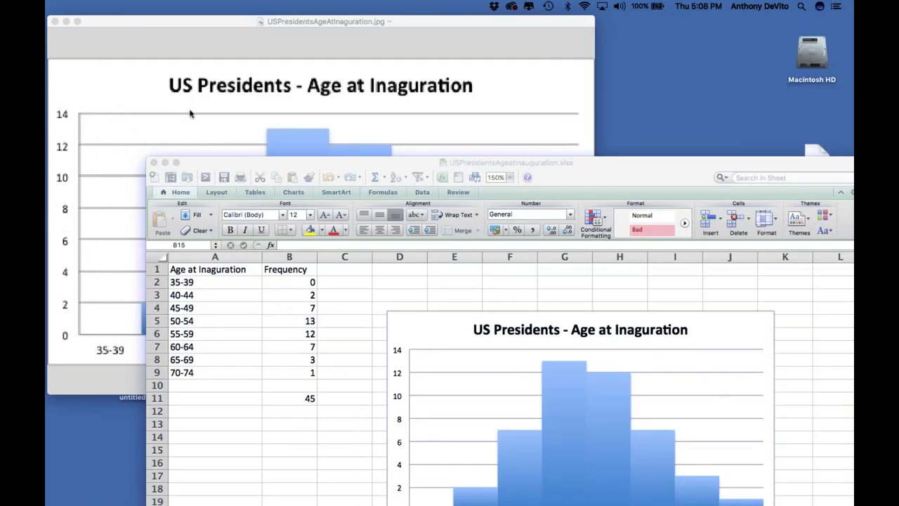
{"action": "left_click", "coordinate": [190, 113]}
Minimize the reference image, move Excel up-left, and select the biostatitics review session folder
{"action": "left_click", "coordinate": [65, 22]}
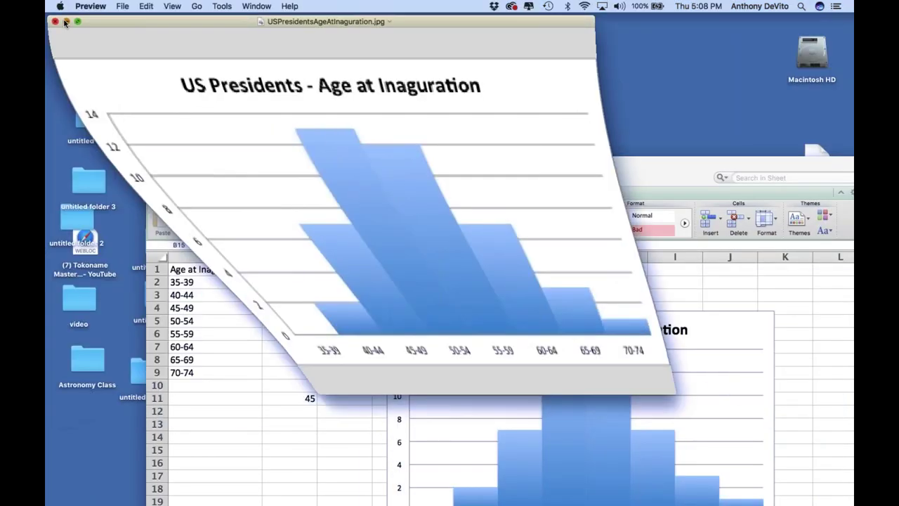
{"action": "left_click_drag", "start_coordinate": [375, 163], "coordinate": [327, 267]}
{"action": "left_click", "coordinate": [371, 33]}
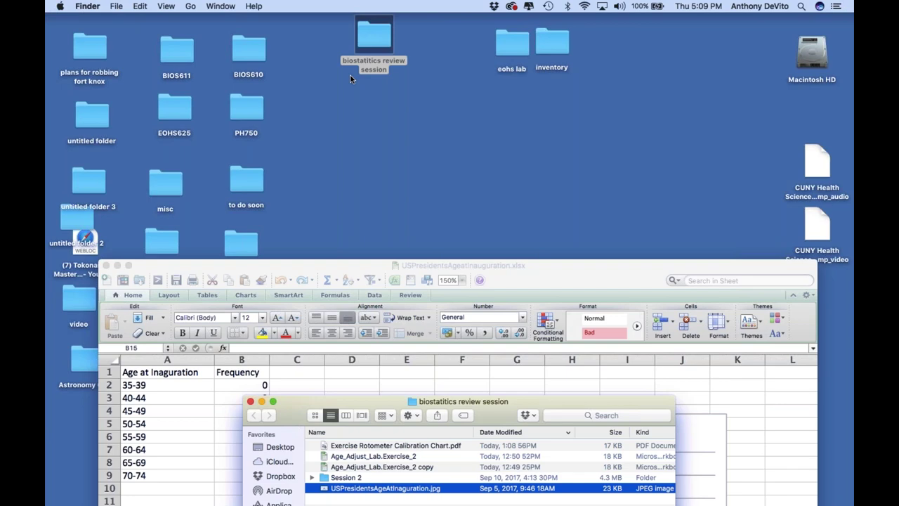
Bring the Excel workbook forward and move it to the screen's top-left corner
{"action": "left_click", "coordinate": [545, 274]}
{"action": "left_click_drag", "start_coordinate": [545, 274], "coordinate": [511, 33]}
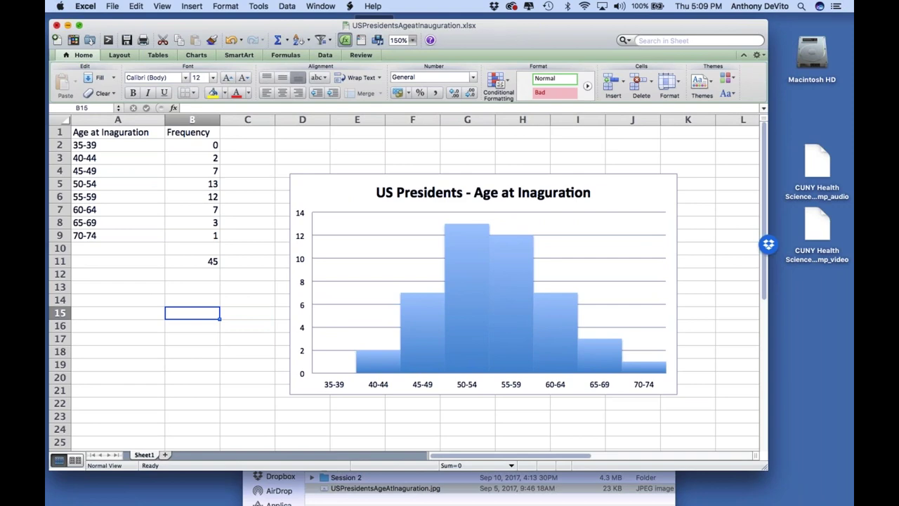
Minimize the Excel inauguration-age workbook window
{"action": "left_click", "coordinate": [67, 26]}
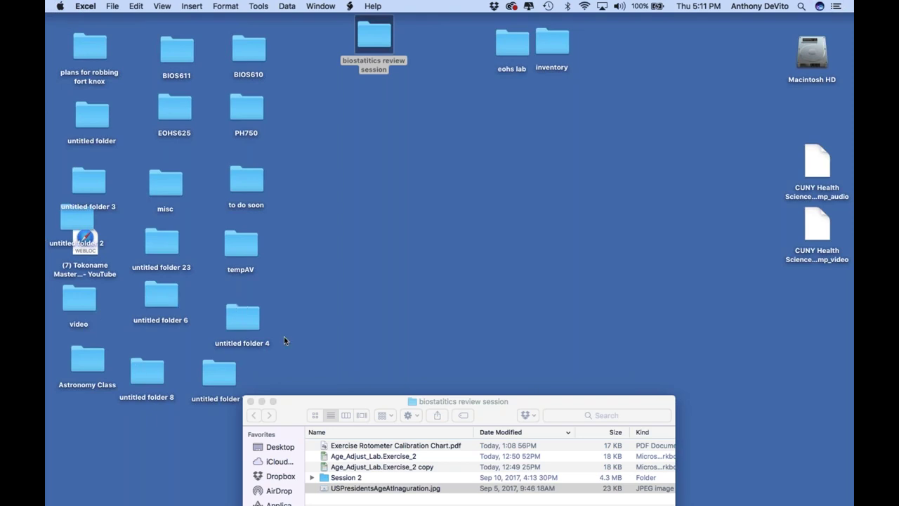
Lower the review session folder window slightly and deselect its desktop folder icon
{"action": "left_click", "coordinate": [295, 403]}
{"action": "left_click_drag", "start_coordinate": [294, 407], "coordinate": [289, 434]}
{"action": "left_click", "coordinate": [402, 250]}
{"action": "left_click", "coordinate": [536, 189]}
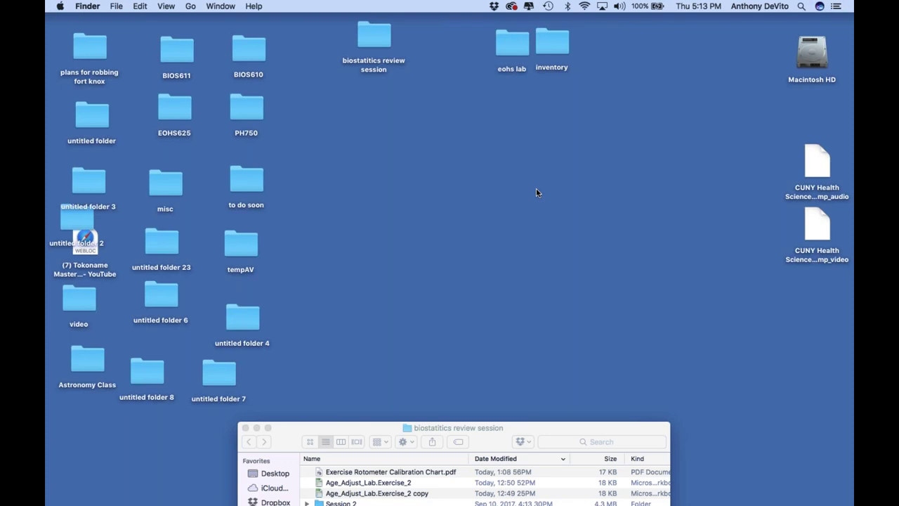
{"action": "mouse_move", "coordinate": [187, 492]}
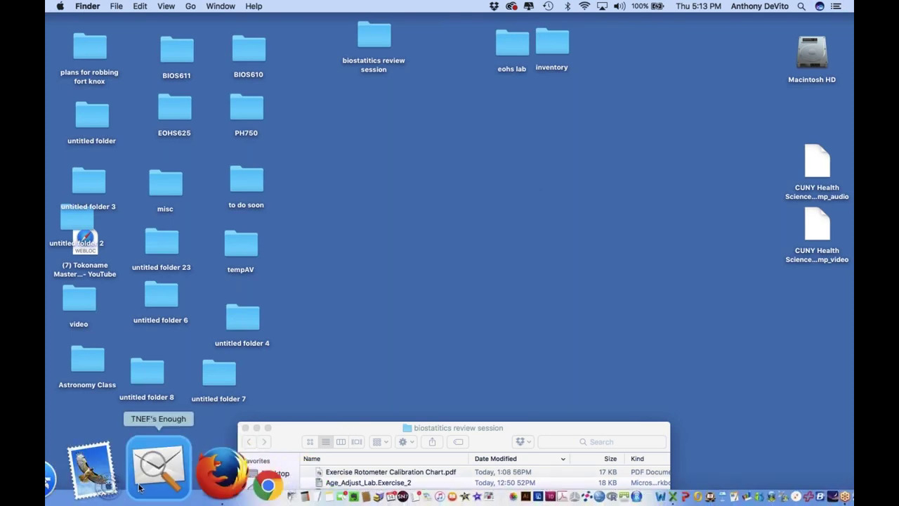
Launch Safari, shrink its window, and position it fully on screen with the address bar ready
{"action": "left_click", "coordinate": [85, 474]}
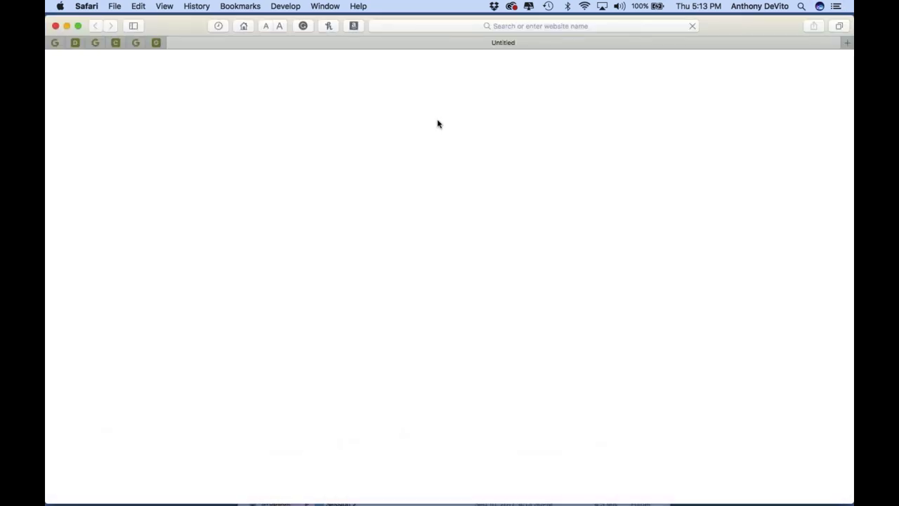
{"action": "left_click_drag", "start_coordinate": [193, 28], "coordinate": [81, 26]}
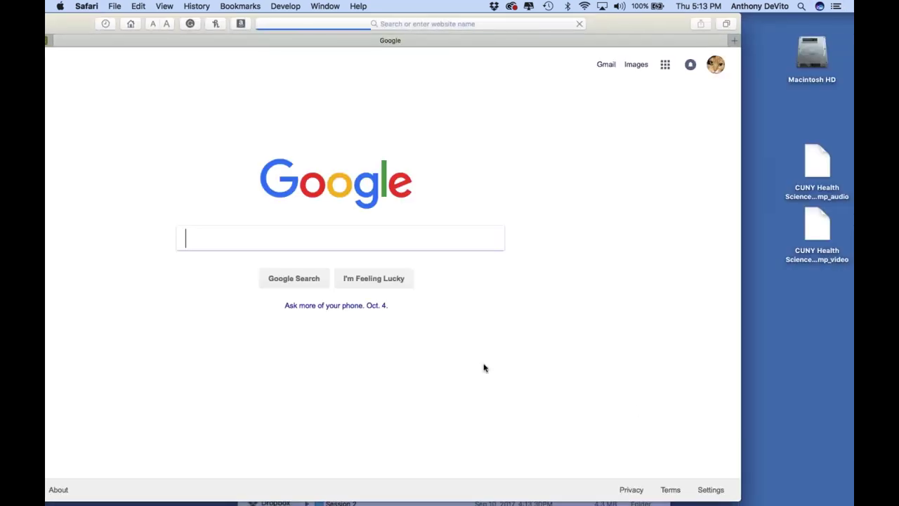
{"action": "left_click_drag", "start_coordinate": [735, 496], "coordinate": [597, 375]}
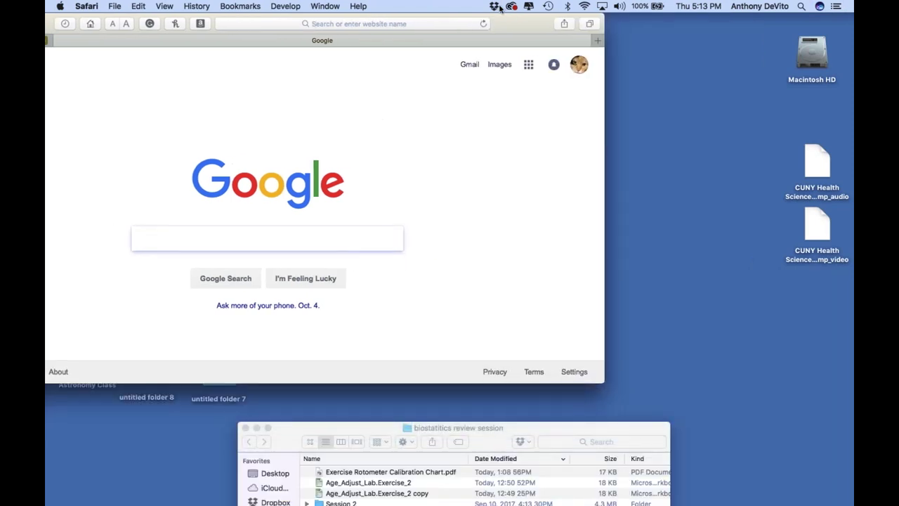
{"action": "left_click_drag", "start_coordinate": [507, 25], "coordinate": [622, 24]}
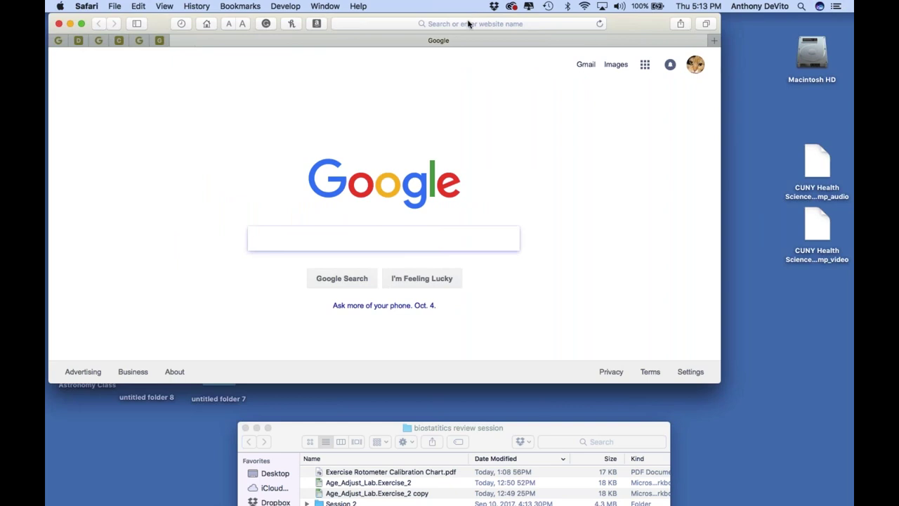
{"action": "left_click", "coordinate": [469, 24]}
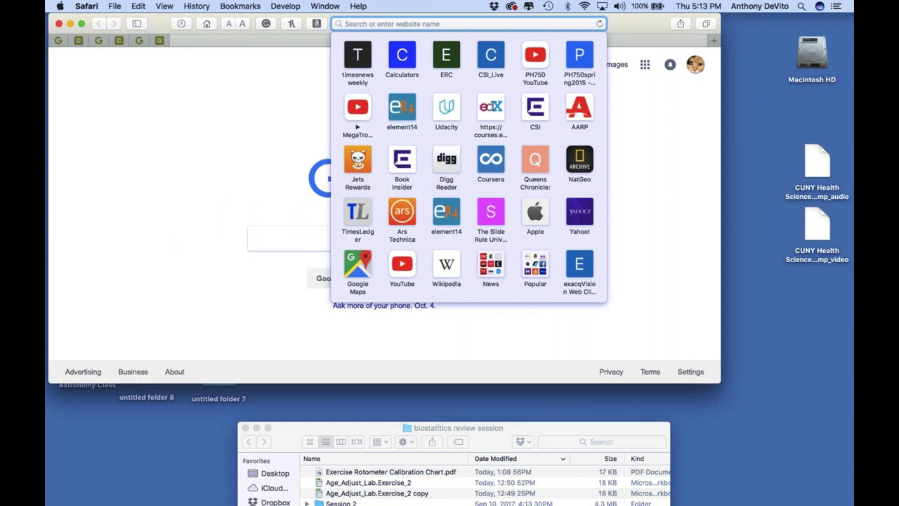
Load the Hunter College website by entering 'hunt' in the address bar
{"action": "type", "text": "hunter.cuny.edu"}
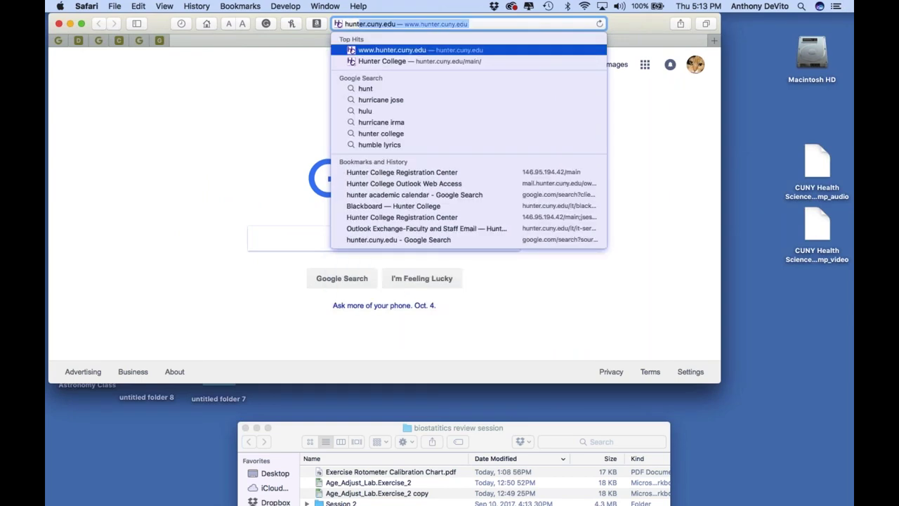
{"action": "key", "text": "Return"}
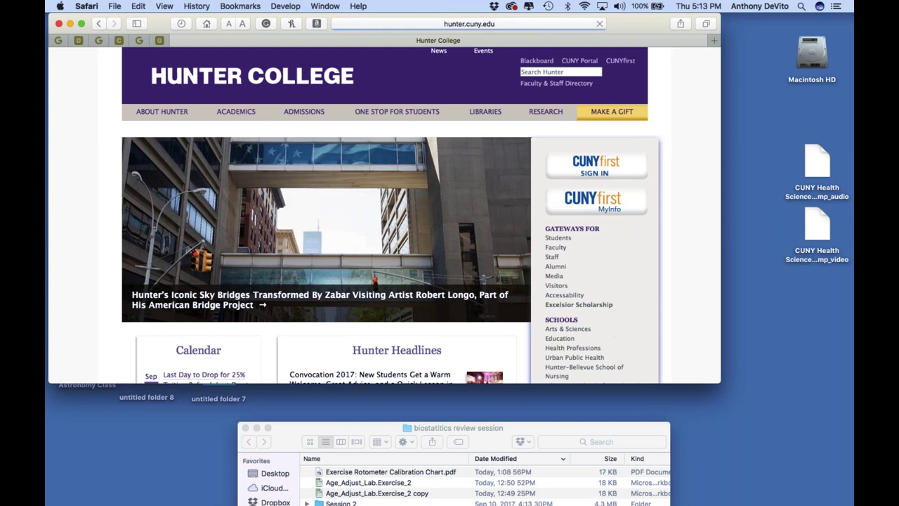
{"action": "scroll", "coordinate": [555, 257], "scroll_direction": "down", "scroll_amount": 2}
{"action": "scroll", "coordinate": [555, 258], "scroll_direction": "up", "scroll_amount": 2}
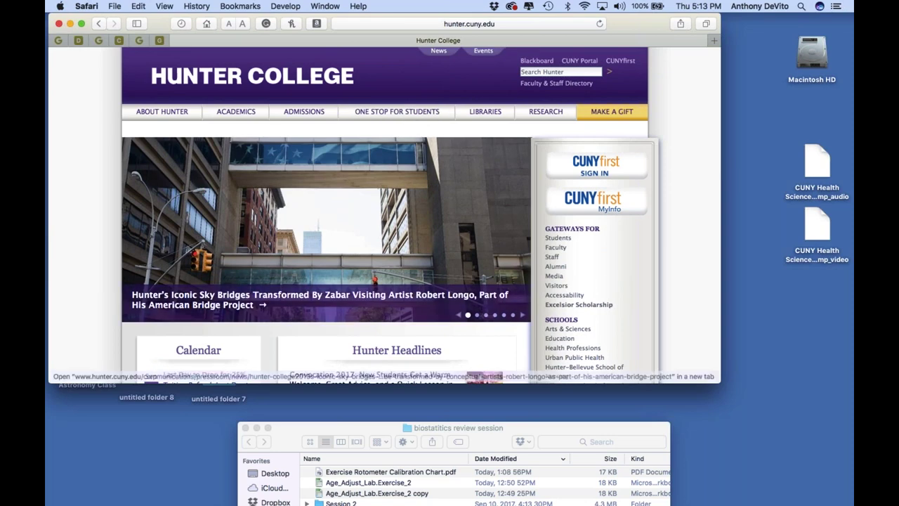
{"action": "scroll", "coordinate": [323, 295], "scroll_direction": "down", "scroll_amount": 5}
Search the Hunter College page for 'virtual'
{"action": "key", "text": "super+Up"}
{"action": "key", "text": "super+f"}
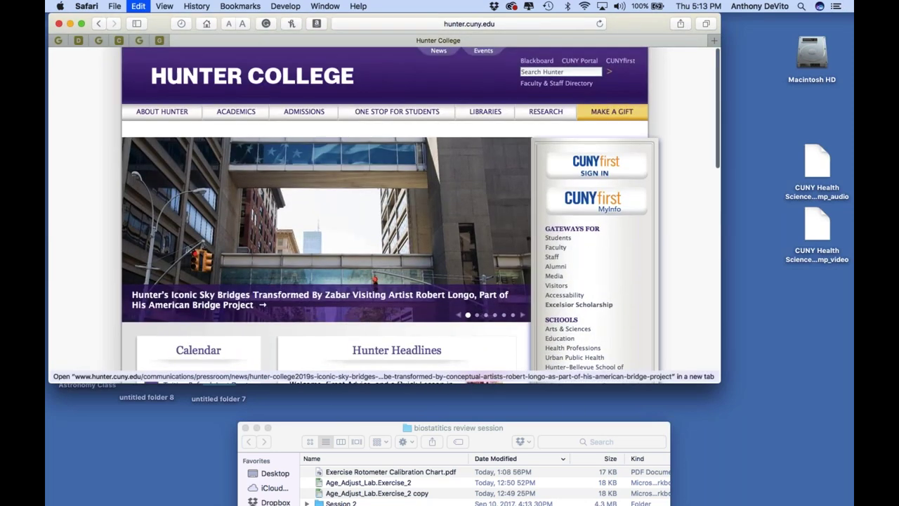
{"action": "type", "text": "virtual"}
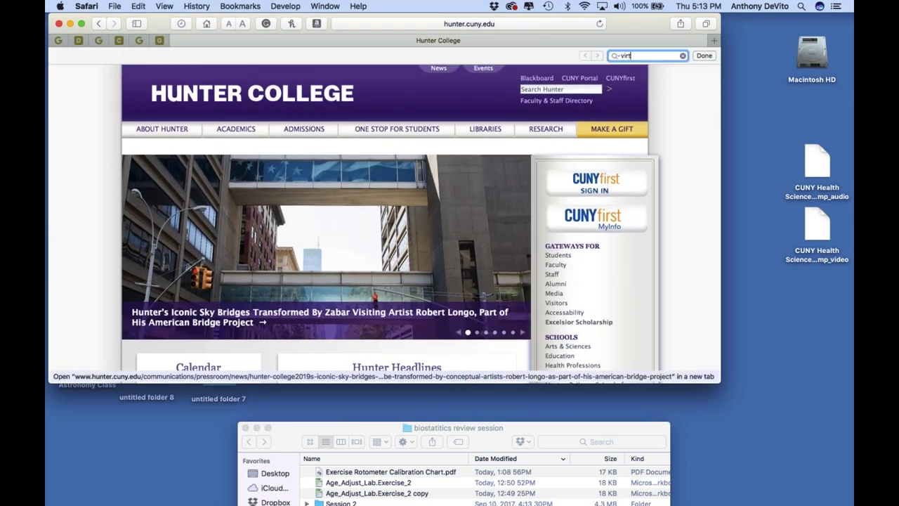
{"action": "key", "text": "BackSpace"}
{"action": "key", "text": "BackSpace"}
{"action": "key", "text": "BackSpace"}
{"action": "key", "text": "BackSpace"}
{"action": "key", "text": "BackSpace"}
{"action": "key", "text": "BackSpace"}
{"action": "key", "text": "BackSpace"}
Search 'cuny virtual' in Safari's address bar and open the CUNY Virtual Desktop page
{"action": "left_click", "coordinate": [515, 26]}
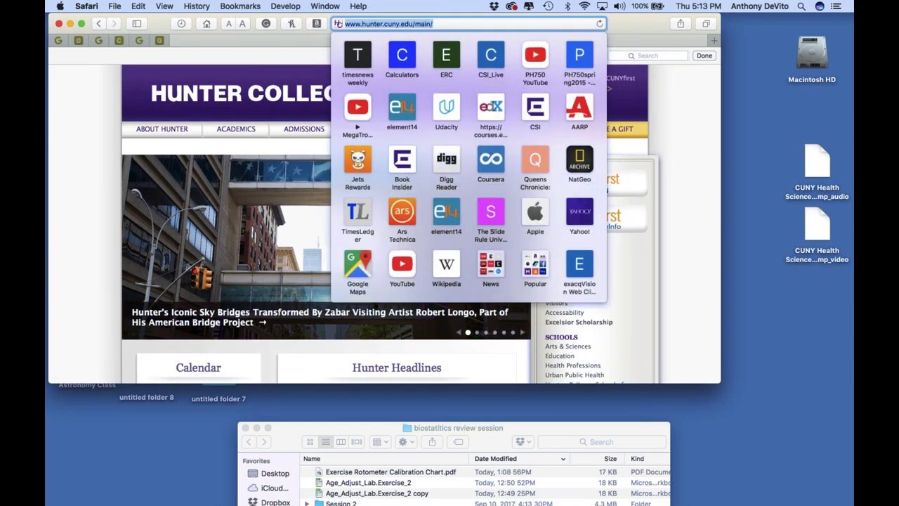
{"action": "type", "text": "hunter colle"}
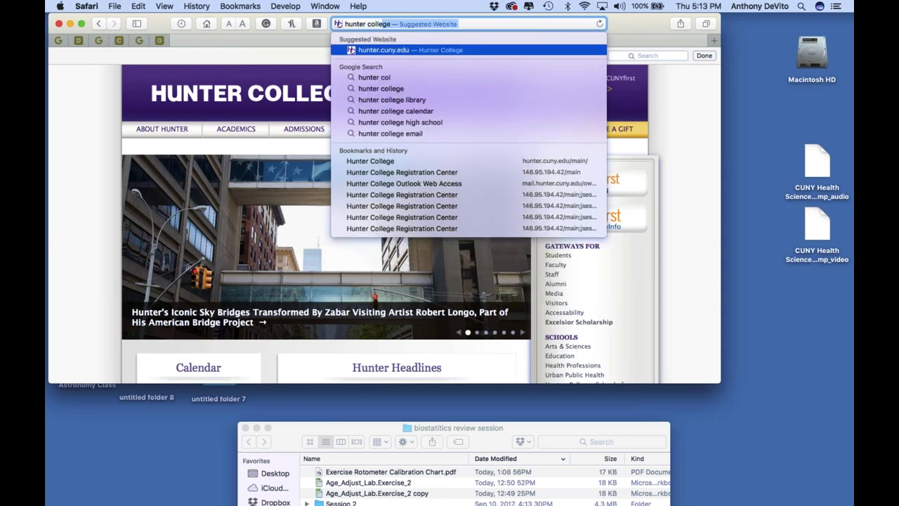
{"action": "key", "text": "BackSpace"}
{"action": "key", "text": "BackSpace"}
{"action": "key", "text": "BackSpace"}
{"action": "key", "text": "BackSpace"}
{"action": "key", "text": "BackSpace"}
{"action": "key", "text": "BackSpace"}
{"action": "key", "text": "BackSpace"}
{"action": "key", "text": "BackSpace"}
{"action": "key", "text": "BackSpace"}
{"action": "key", "text": "BackSpace"}
{"action": "key", "text": "BackSpace"}
{"action": "key", "text": "BackSpace"}
{"action": "key", "text": "BackSpace"}
{"action": "type", "text": "cu"}
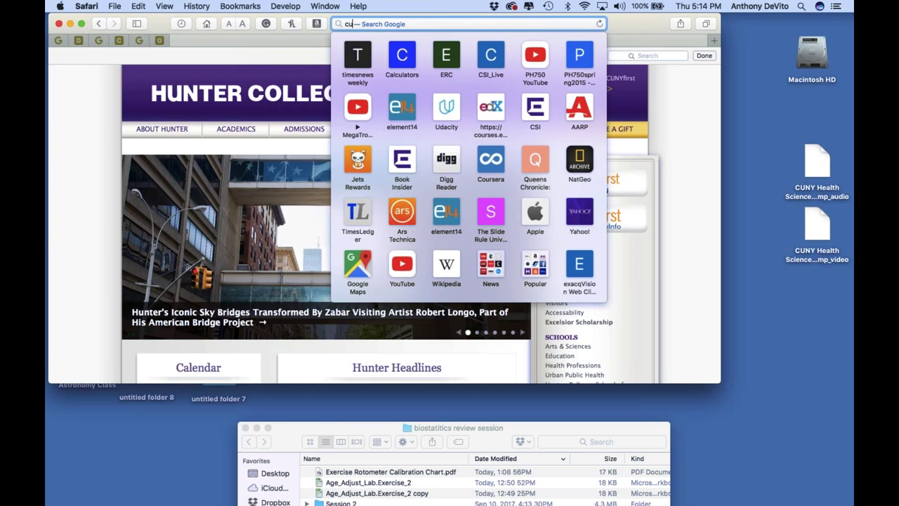
{"action": "type", "text": "ny v"}
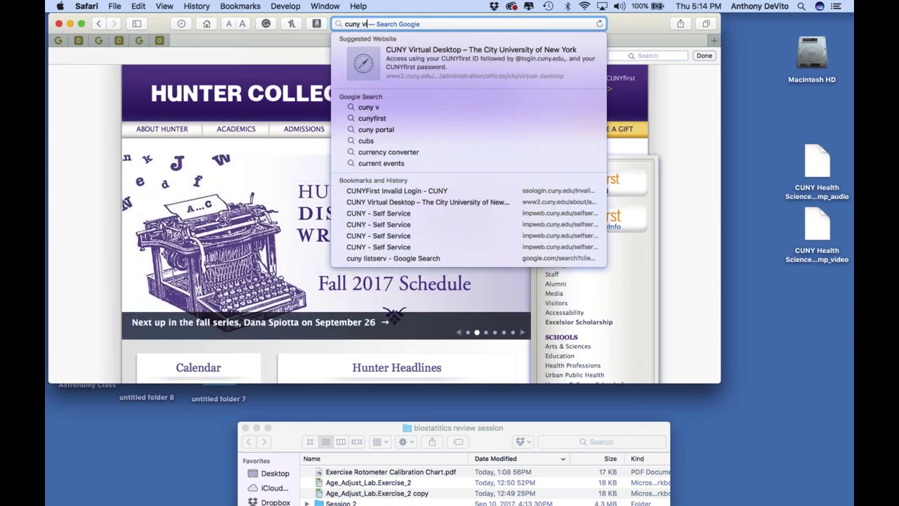
{"action": "type", "text": "irtual desktop"}
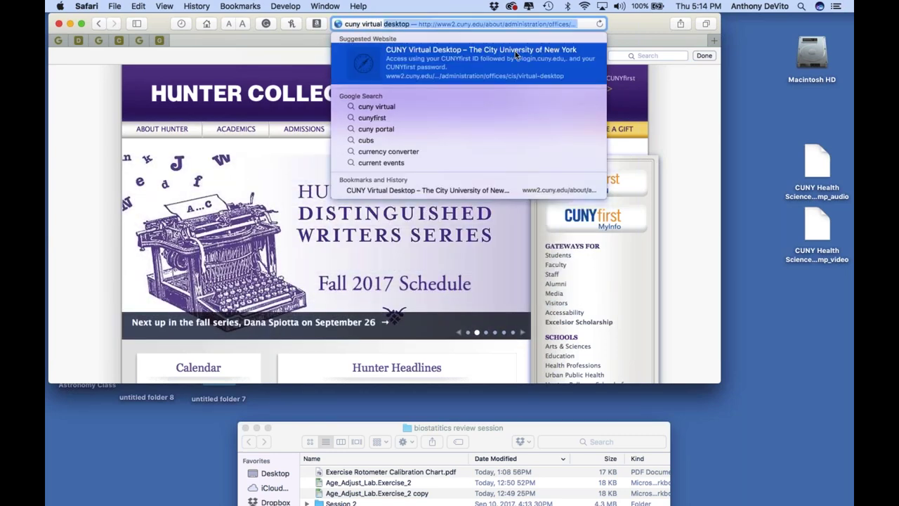
{"action": "left_click", "coordinate": [515, 55]}
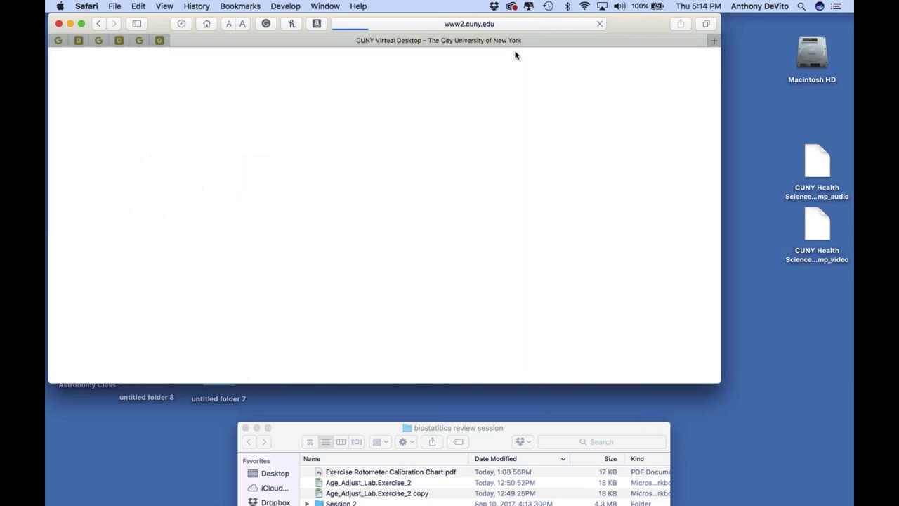
{"action": "scroll", "coordinate": [473, 182], "scroll_direction": "down", "scroll_amount": 1}
{"action": "scroll", "coordinate": [473, 182], "scroll_direction": "down", "scroll_amount": 4}
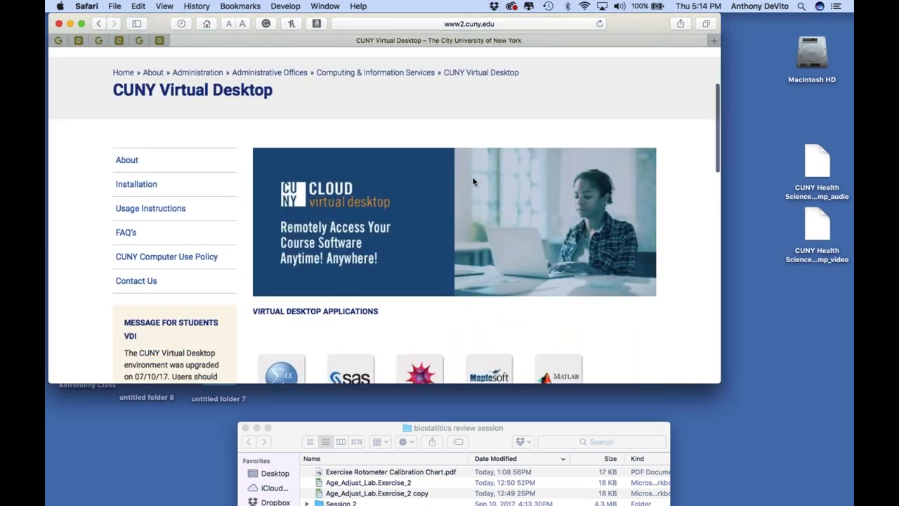
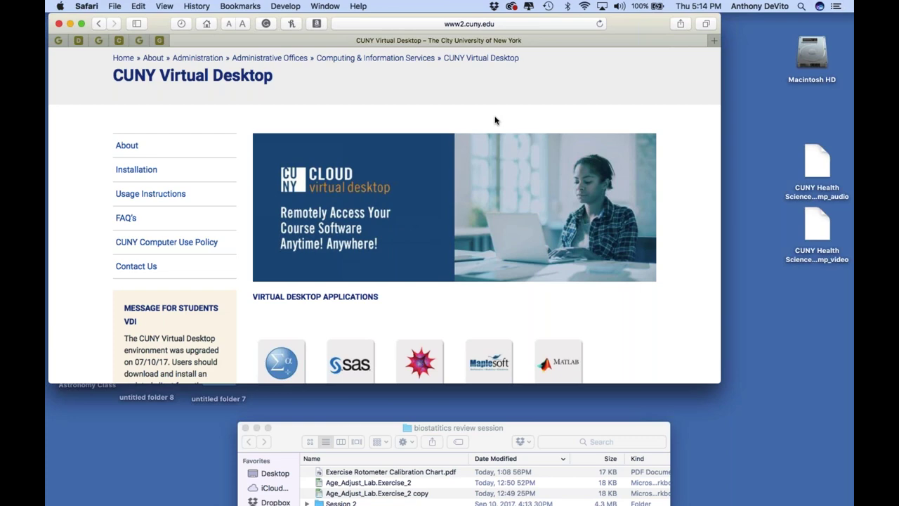
Launch SPSS Ver. 23 from Virtual Desktop Applications, cancelling the first prompt and relaunching it
{"action": "scroll", "coordinate": [491, 217], "scroll_direction": "down", "scroll_amount": 5}
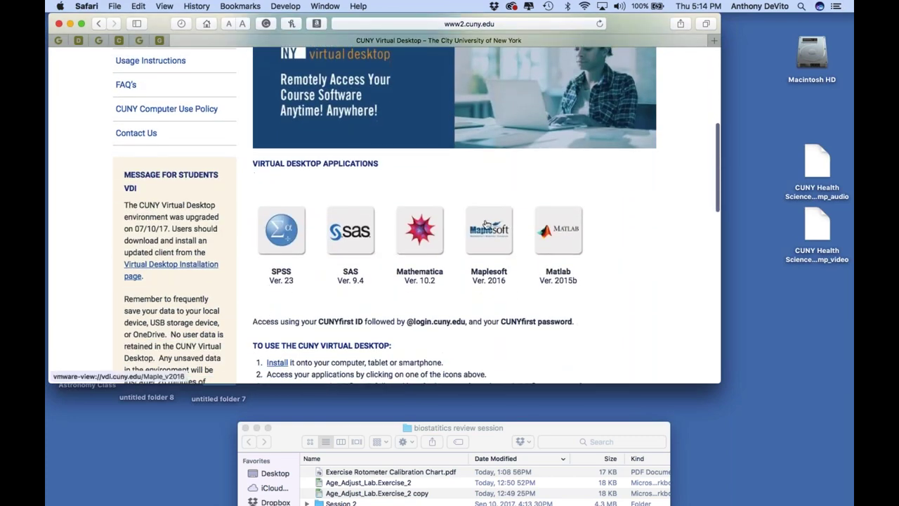
{"action": "scroll", "coordinate": [486, 223], "scroll_direction": "up", "scroll_amount": 5}
{"action": "scroll", "coordinate": [486, 224], "scroll_direction": "down", "scroll_amount": 5}
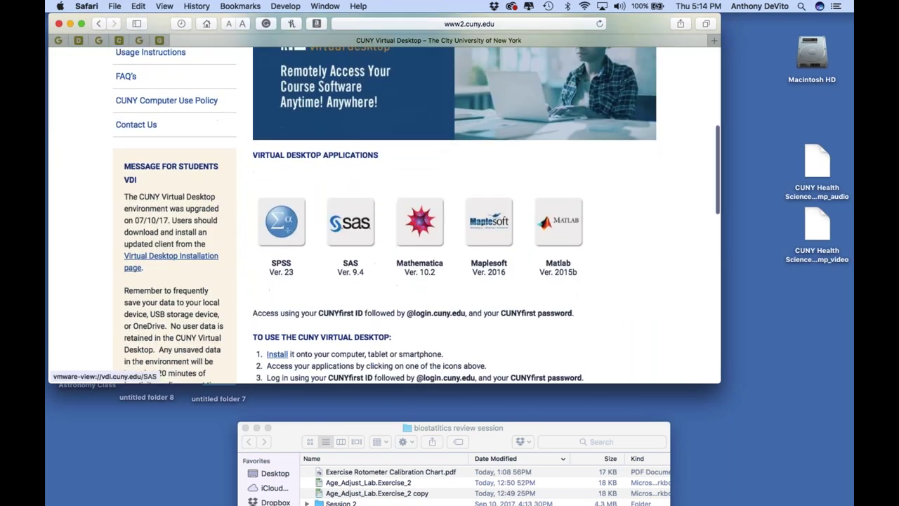
{"action": "left_click", "coordinate": [282, 222]}
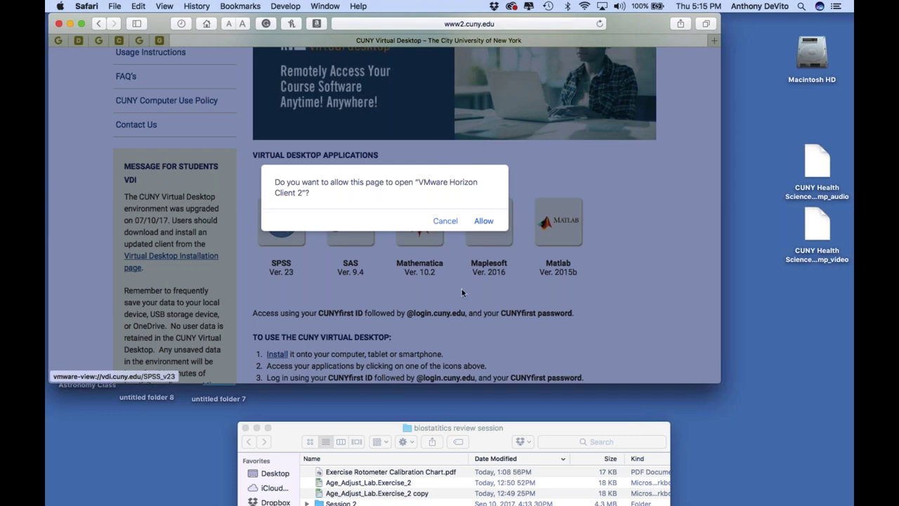
{"action": "left_click", "coordinate": [446, 221]}
{"action": "scroll", "coordinate": [397, 301], "scroll_direction": "down", "scroll_amount": 4}
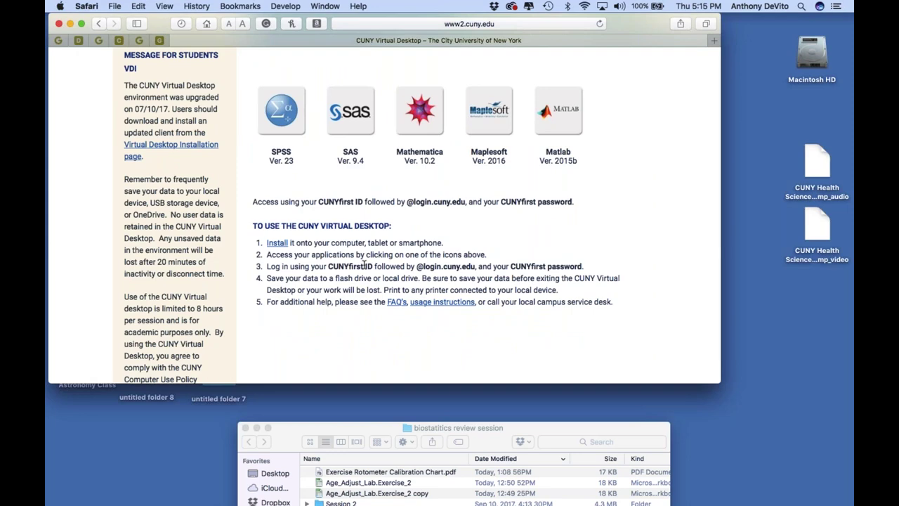
{"action": "left_click", "coordinate": [278, 112]}
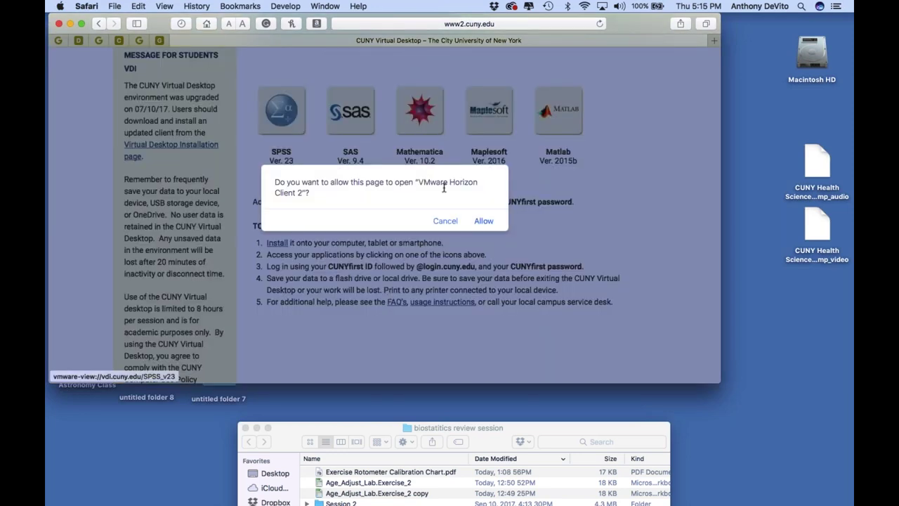
Allow VMware Horizon Client, accept the disclaimer, and log in with the account password
{"action": "key", "text": "Return"}
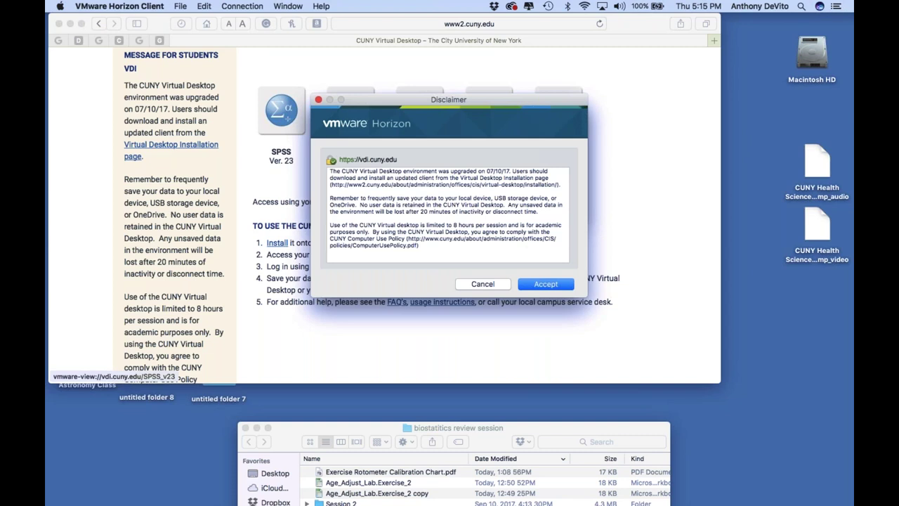
{"action": "left_click", "coordinate": [545, 285]}
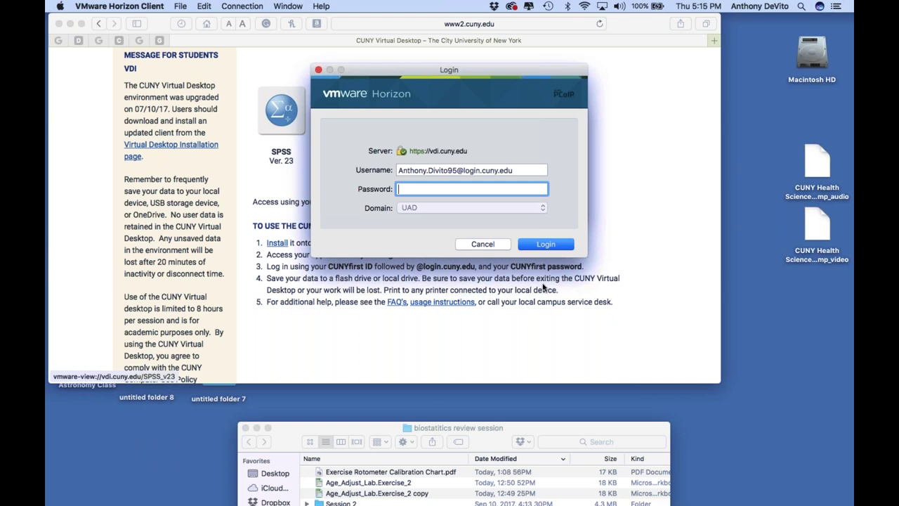
{"action": "type", "text": "•••••••••••••"}
{"action": "left_click", "coordinate": [564, 246]}
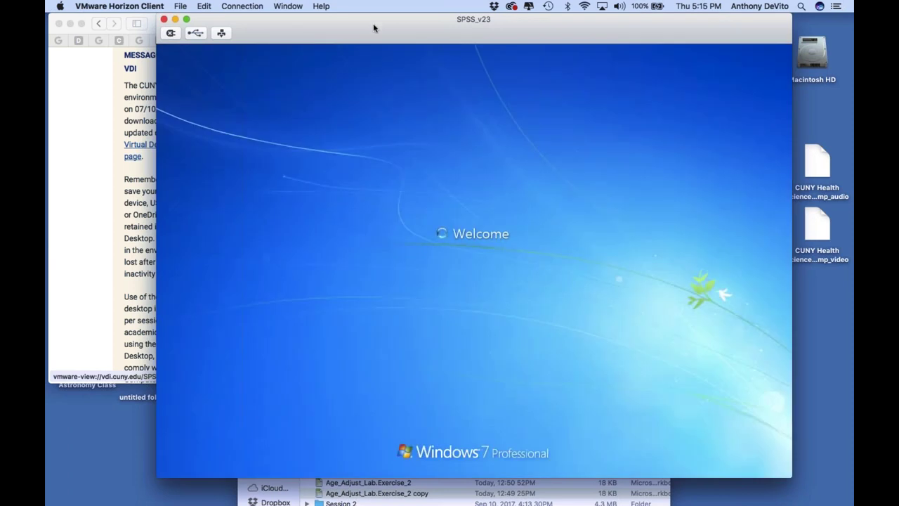
Move and shrink the SPSS_v23 remote window, then start SPSS Statistics from its taskbar
{"action": "left_click_drag", "start_coordinate": [373, 23], "coordinate": [301, 26]}
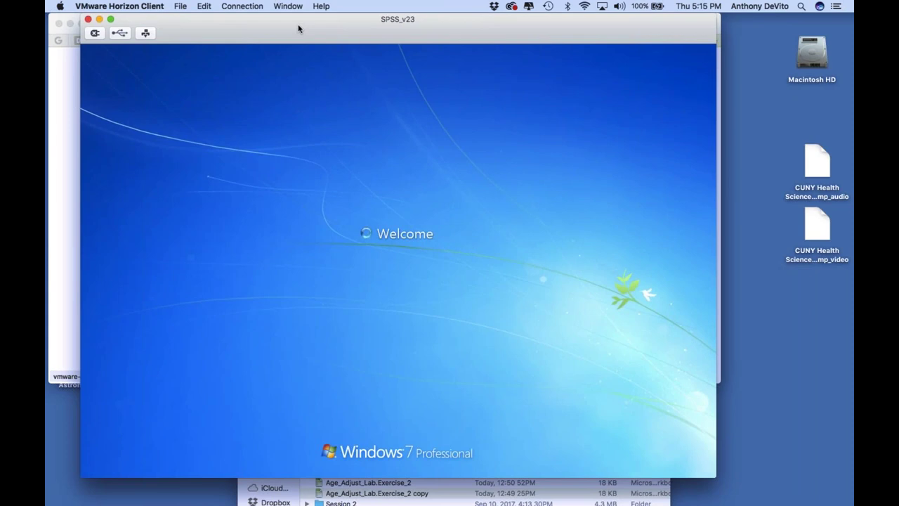
{"action": "mouse_move", "coordinate": [280, 26]}
{"action": "left_mouse_down"}
{"action": "mouse_move", "coordinate": [255, 24]}
{"action": "mouse_move", "coordinate": [268, 27]}
{"action": "left_mouse_up"}
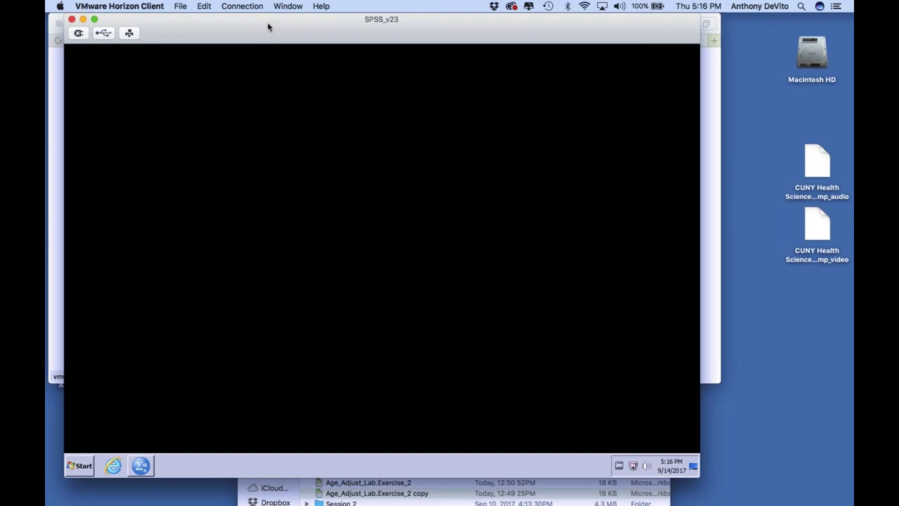
{"action": "left_click_drag", "start_coordinate": [268, 26], "coordinate": [215, 16]}
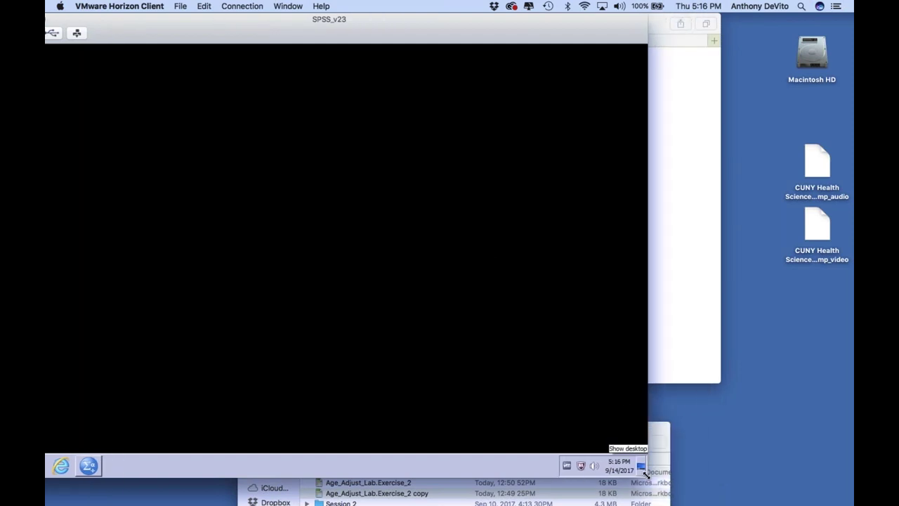
{"action": "left_click_drag", "start_coordinate": [645, 474], "coordinate": [611, 418]}
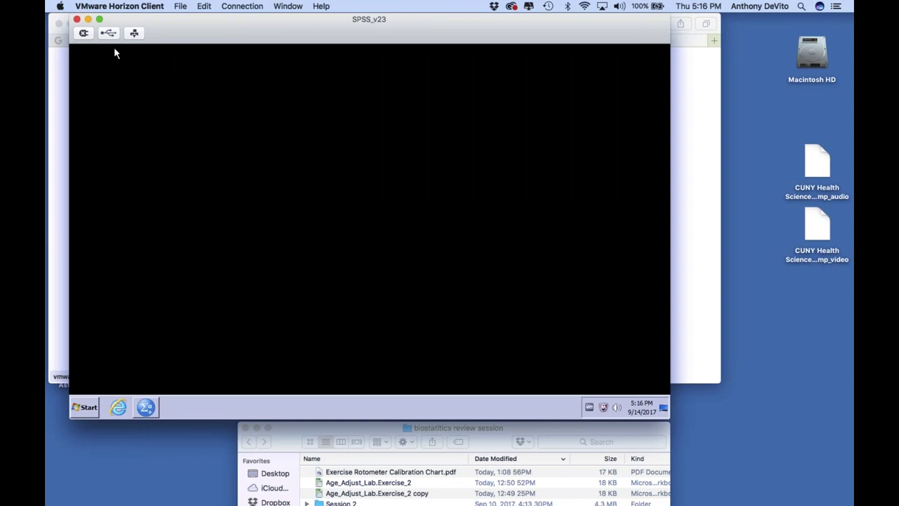
{"action": "left_click_drag", "start_coordinate": [257, 36], "coordinate": [250, 63]}
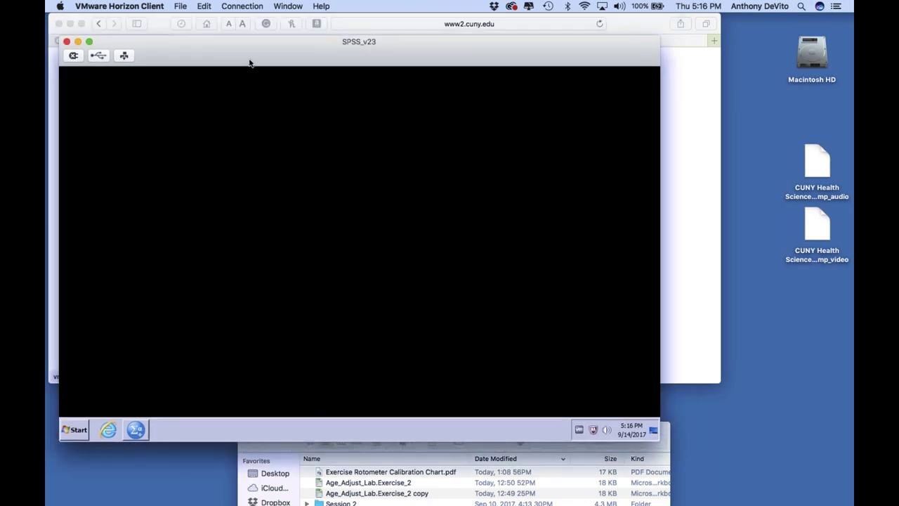
{"action": "left_click", "coordinate": [133, 431]}
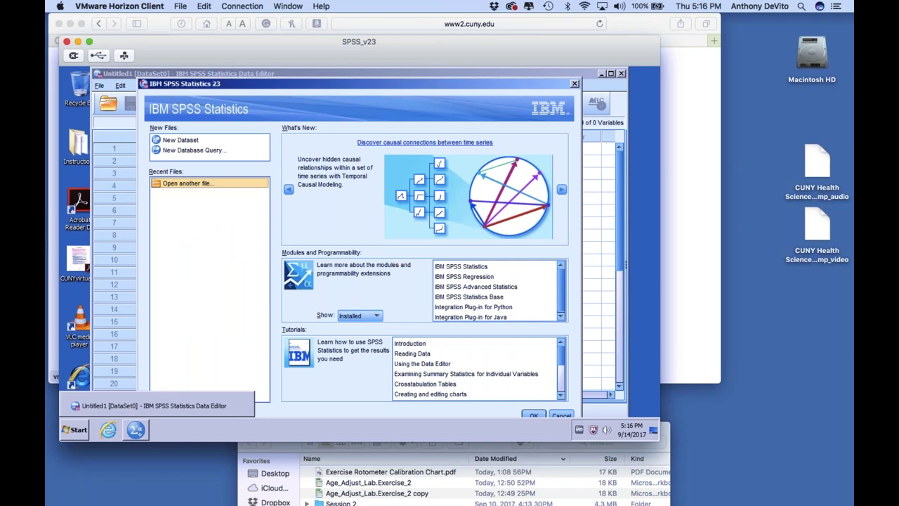
Minimize the Safari window and bring the remote SPSS window back to the front
{"action": "left_click", "coordinate": [159, 24]}
{"action": "left_click_drag", "start_coordinate": [158, 24], "coordinate": [292, 180]}
{"action": "left_click", "coordinate": [204, 178]}
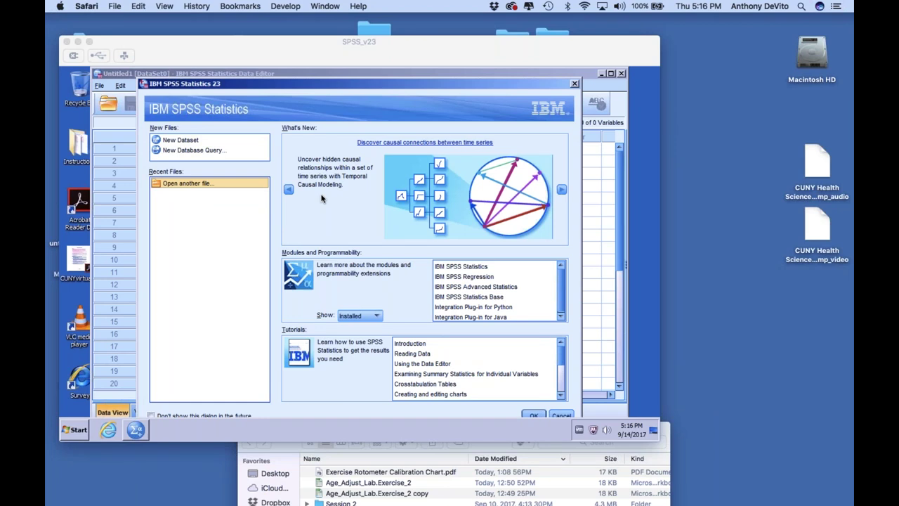
{"action": "left_click", "coordinate": [610, 202]}
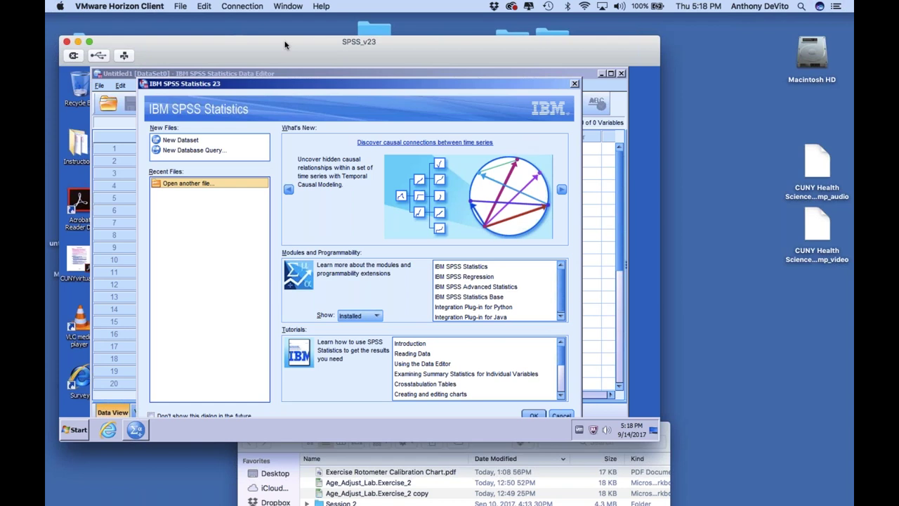
Nudge the SPSS_v23 remote window into place and minimize it to the Dock
{"action": "left_click_drag", "start_coordinate": [289, 46], "coordinate": [295, 24]}
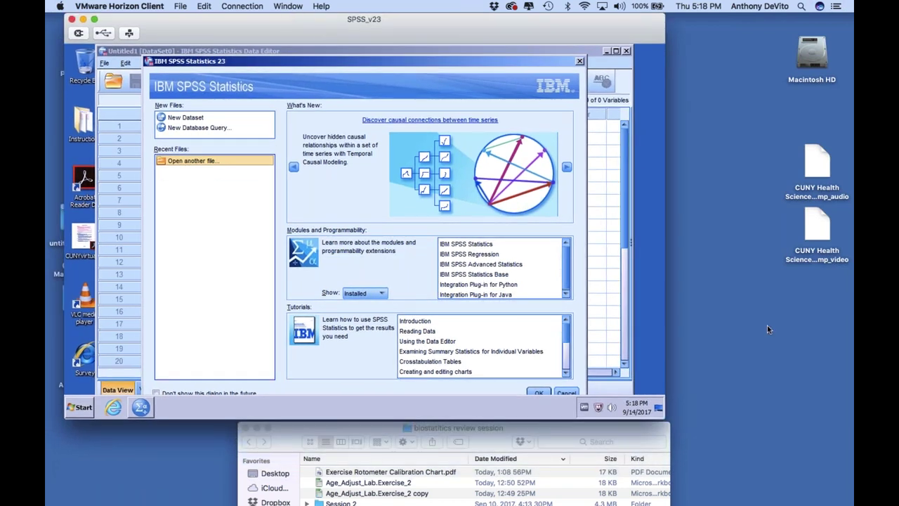
{"action": "left_click", "coordinate": [807, 20]}
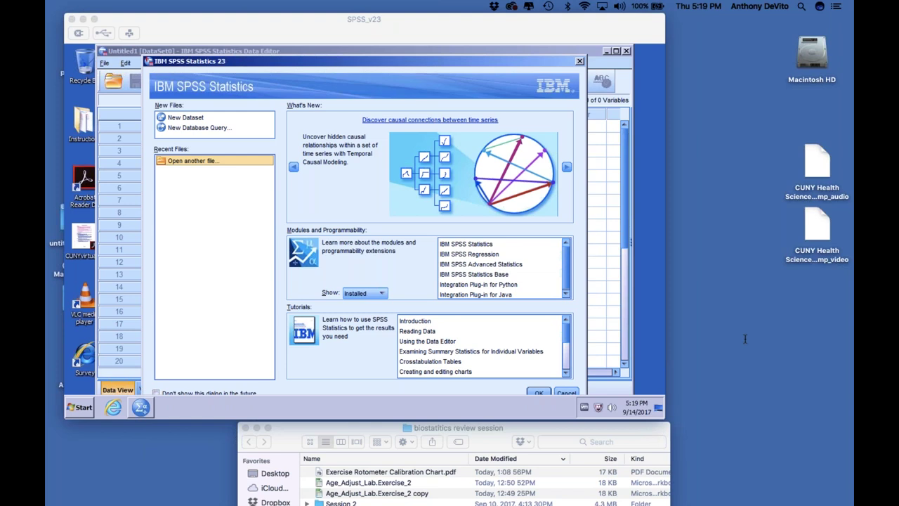
{"action": "left_click", "coordinate": [421, 36]}
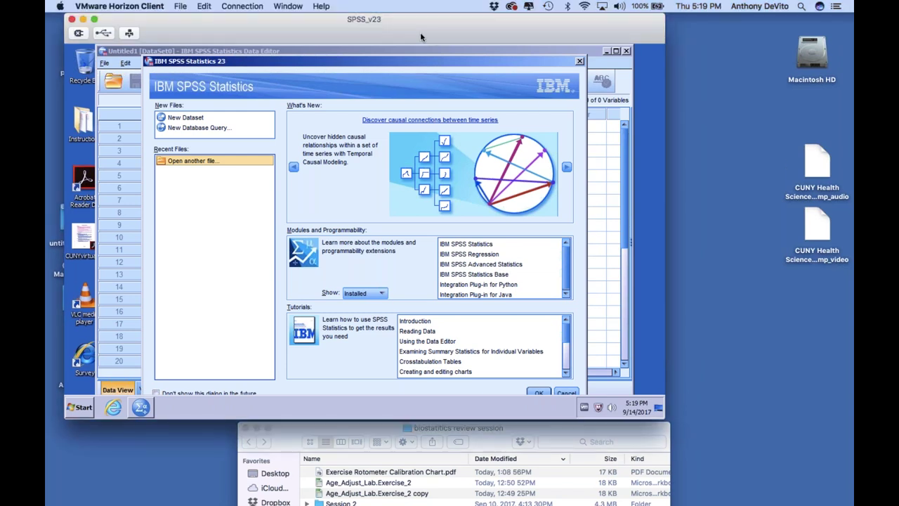
{"action": "left_click_drag", "start_coordinate": [283, 33], "coordinate": [265, 37]}
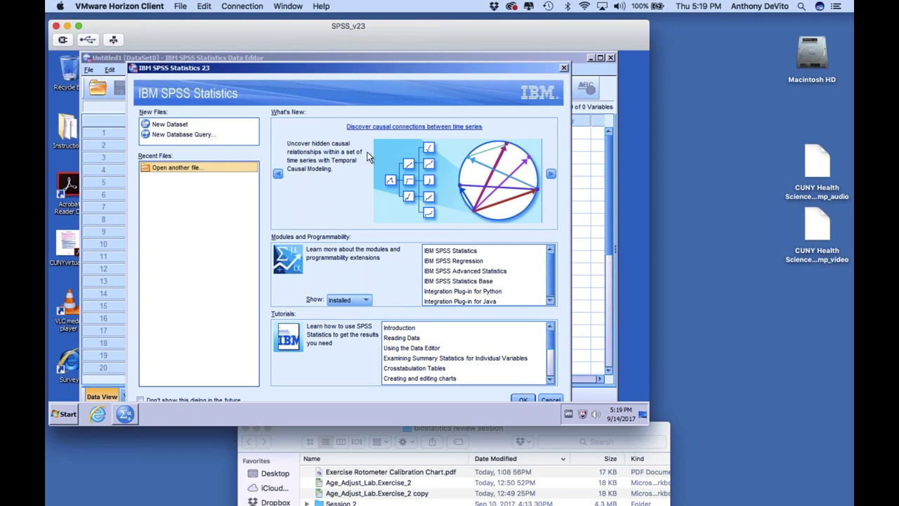
{"action": "left_click", "coordinate": [67, 26]}
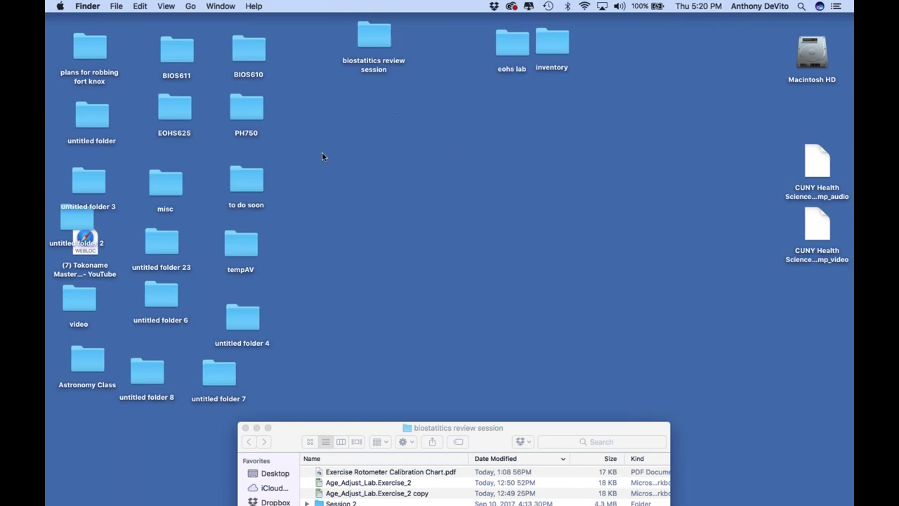
Switch to Firefox and go from the Assignments page to the Blackboard portal home
{"action": "mouse_move", "coordinate": [92, 495]}
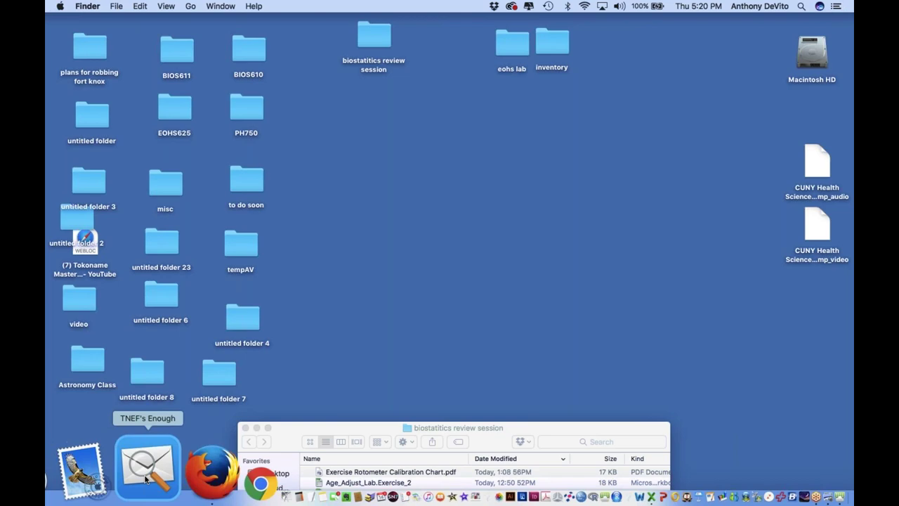
{"action": "left_click", "coordinate": [143, 469]}
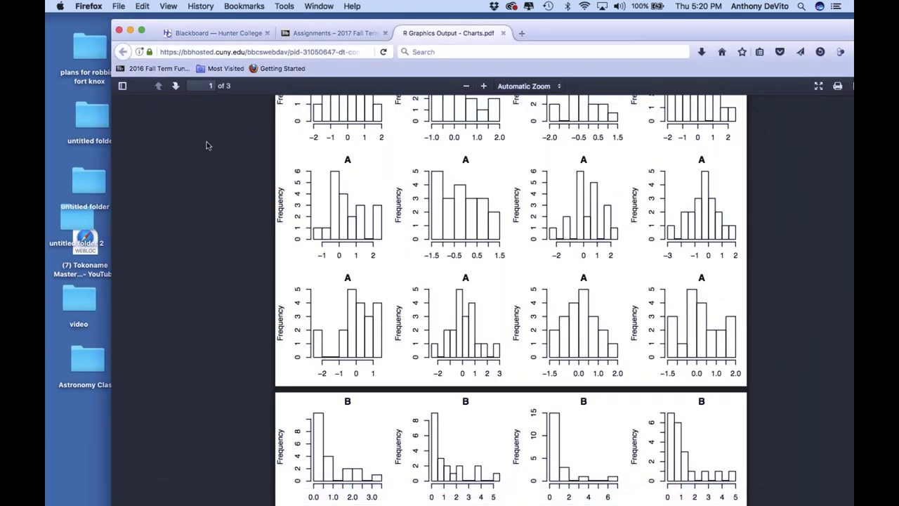
{"action": "left_click", "coordinate": [324, 33]}
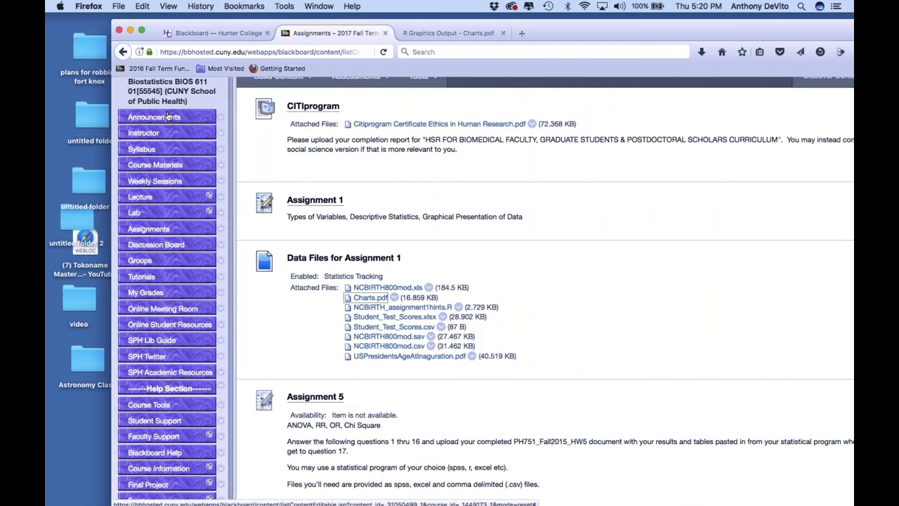
{"action": "scroll", "coordinate": [154, 124], "scroll_direction": "up", "scroll_amount": 5}
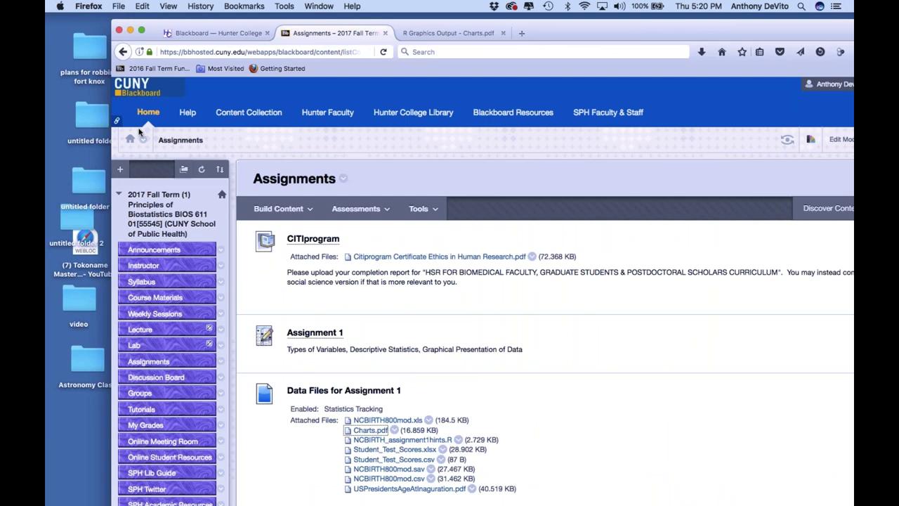
{"action": "left_click", "coordinate": [146, 114]}
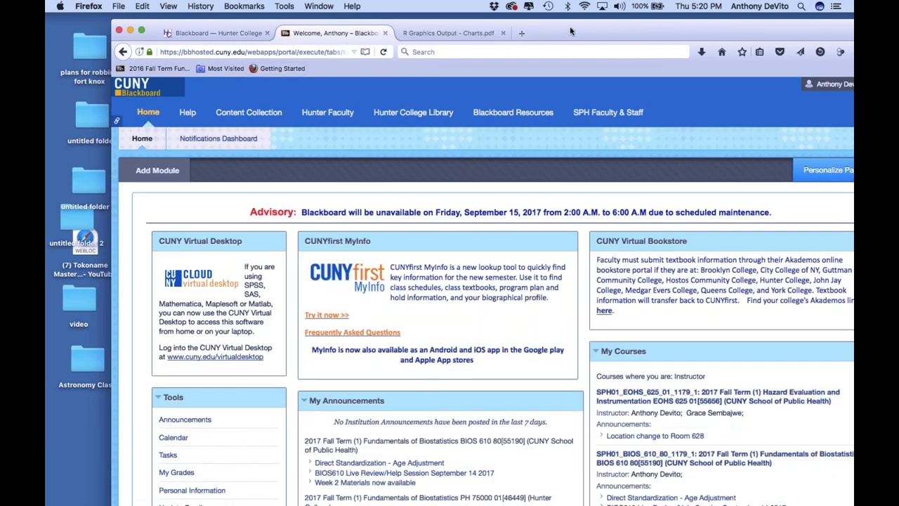
Glance at the R Graphics Output PDF tab, then return to the Blackboard Welcome tab
{"action": "left_click_drag", "start_coordinate": [573, 32], "coordinate": [528, 25]}
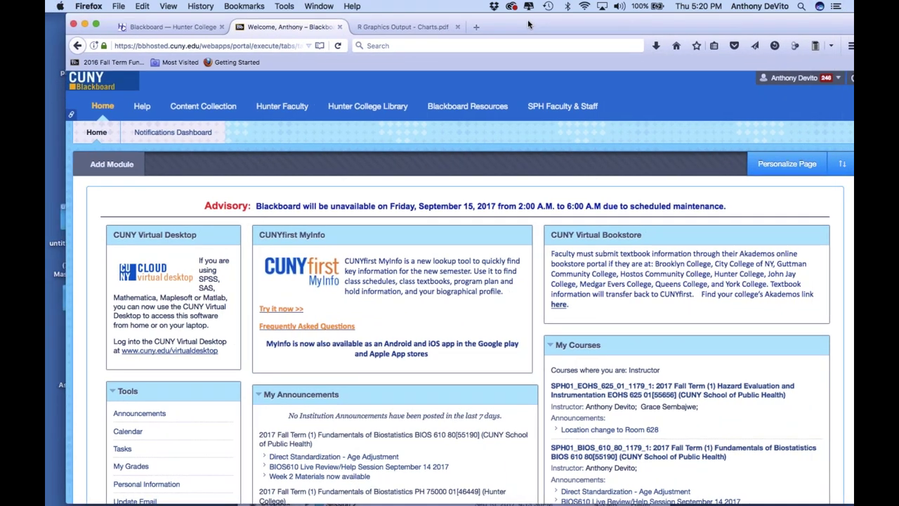
{"action": "scroll", "coordinate": [464, 288], "scroll_direction": "down", "scroll_amount": 3}
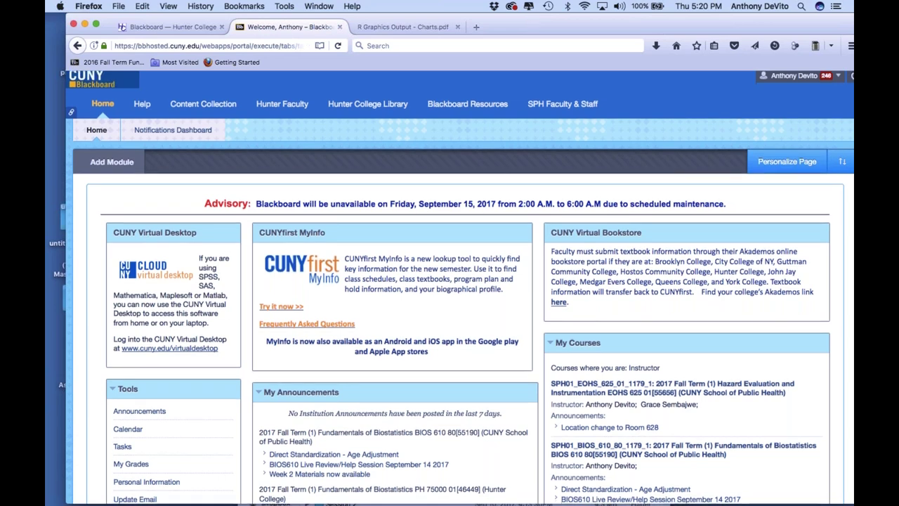
{"action": "scroll", "coordinate": [463, 288], "scroll_direction": "up", "scroll_amount": 3}
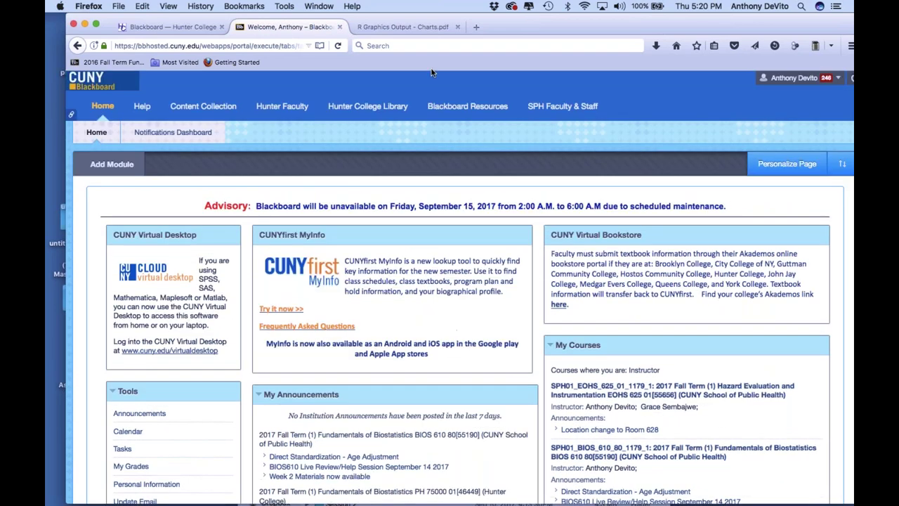
{"action": "left_click", "coordinate": [402, 27]}
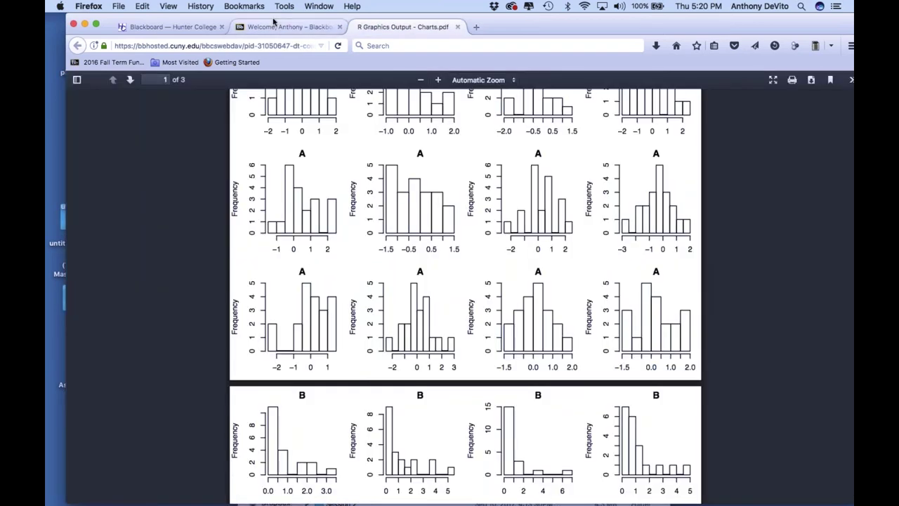
{"action": "left_click", "coordinate": [288, 27]}
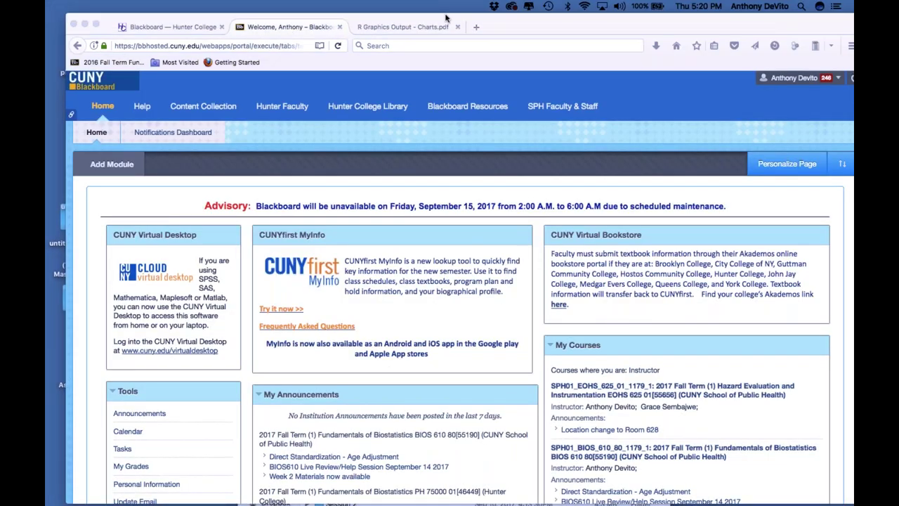
{"action": "left_click", "coordinate": [570, 26]}
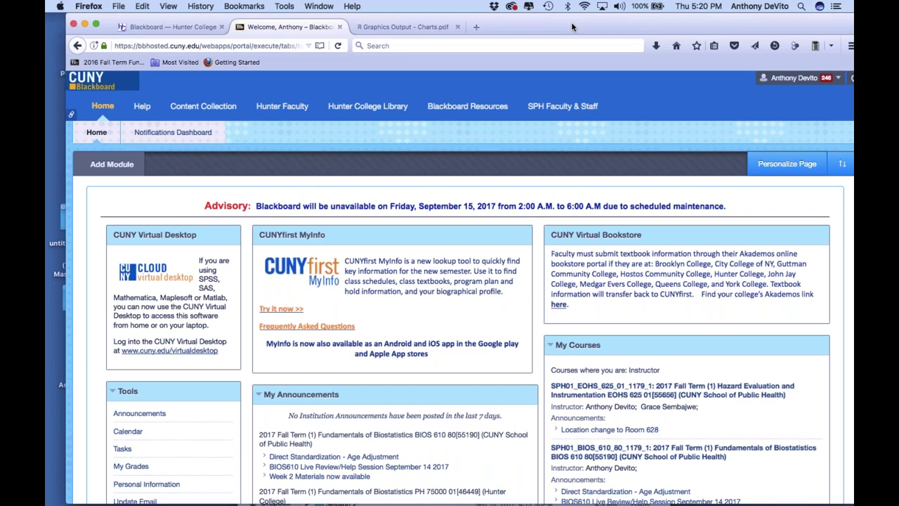
{"action": "left_click_drag", "start_coordinate": [570, 26], "coordinate": [550, 23]}
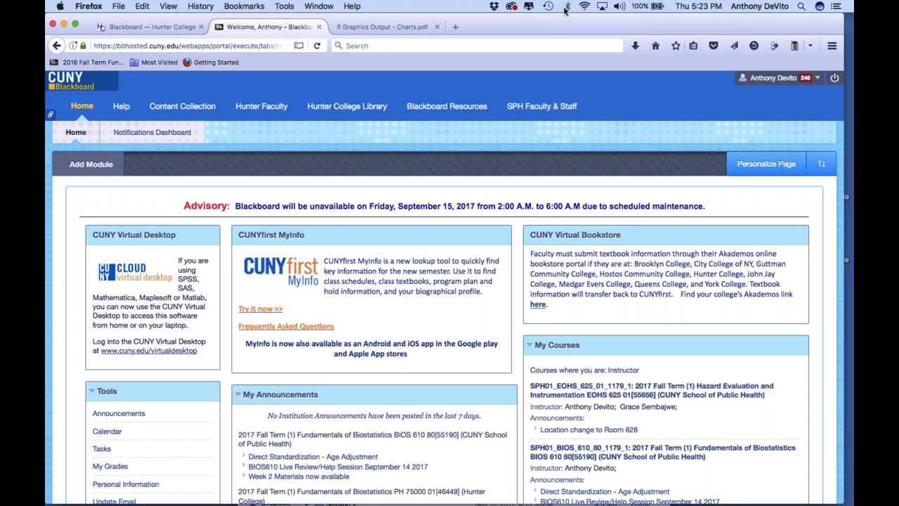
{"action": "left_click_drag", "start_coordinate": [548, 26], "coordinate": [503, 27]}
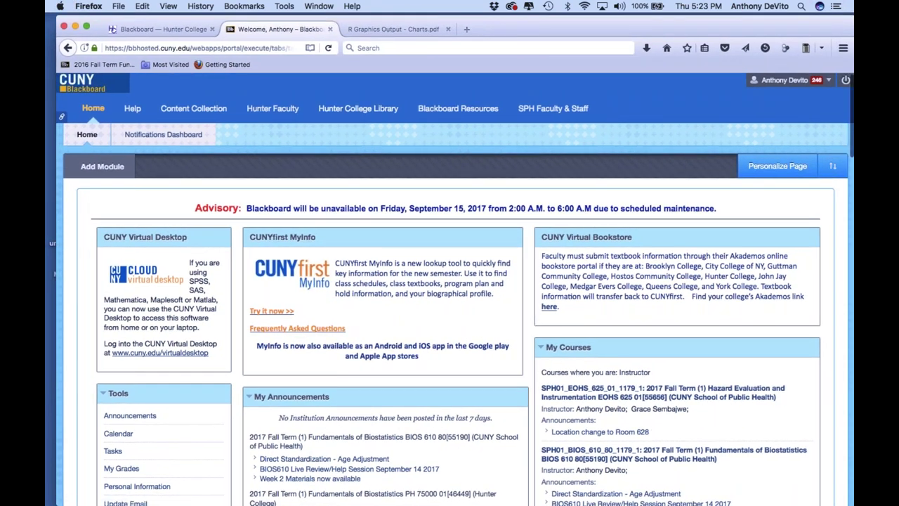
{"action": "left_click_drag", "start_coordinate": [603, 28], "coordinate": [560, 29]}
{"action": "scroll", "coordinate": [428, 281], "scroll_direction": "down", "scroll_amount": 3}
Open BIOS 610, go to Weekly Sessions, and enter the Week 1a September 5 - September 11 folder
{"action": "left_click", "coordinate": [568, 361]}
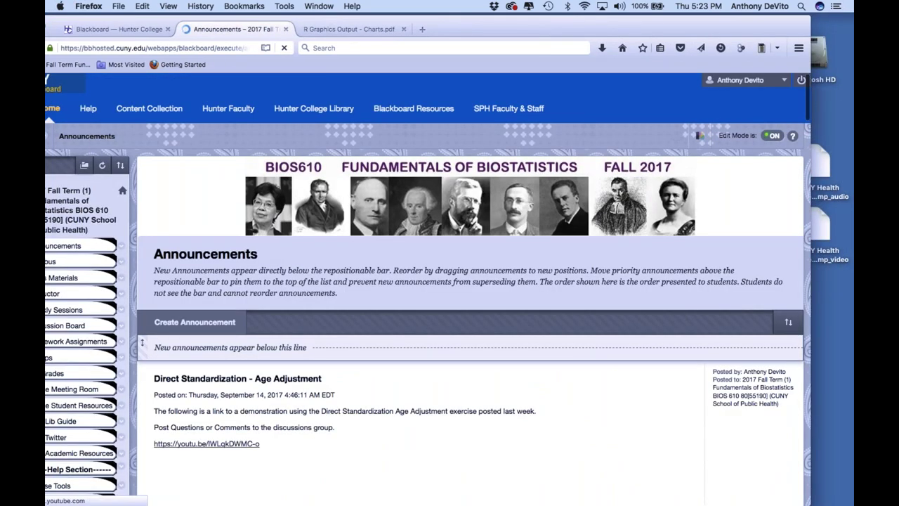
{"action": "left_click_drag", "start_coordinate": [518, 22], "coordinate": [567, 19]}
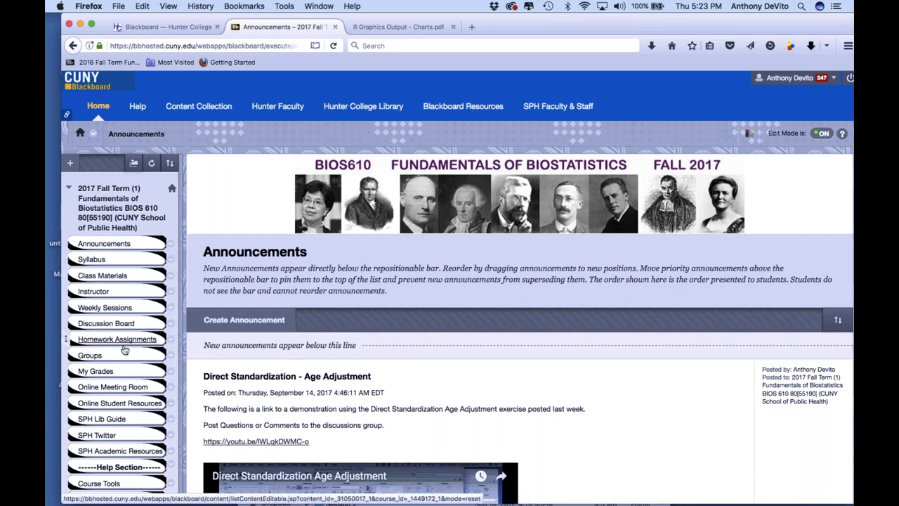
{"action": "left_click", "coordinate": [118, 310]}
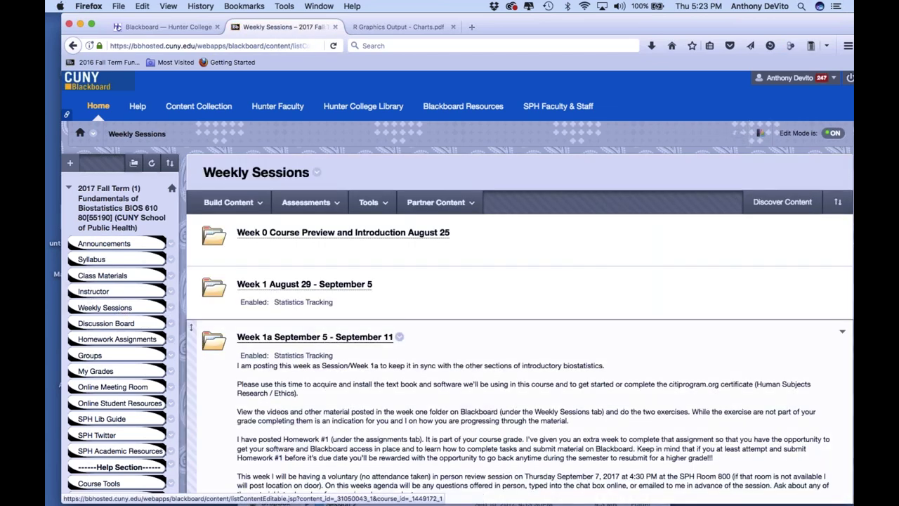
{"action": "scroll", "coordinate": [191, 280], "scroll_direction": "down", "scroll_amount": 2}
{"action": "scroll", "coordinate": [457, 287], "scroll_direction": "down", "scroll_amount": 2}
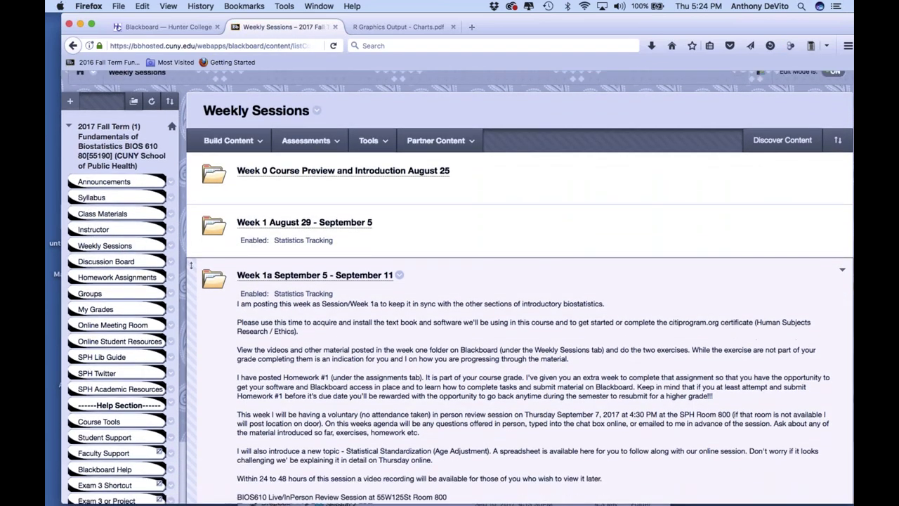
{"action": "scroll", "coordinate": [458, 287], "scroll_direction": "down", "scroll_amount": 5}
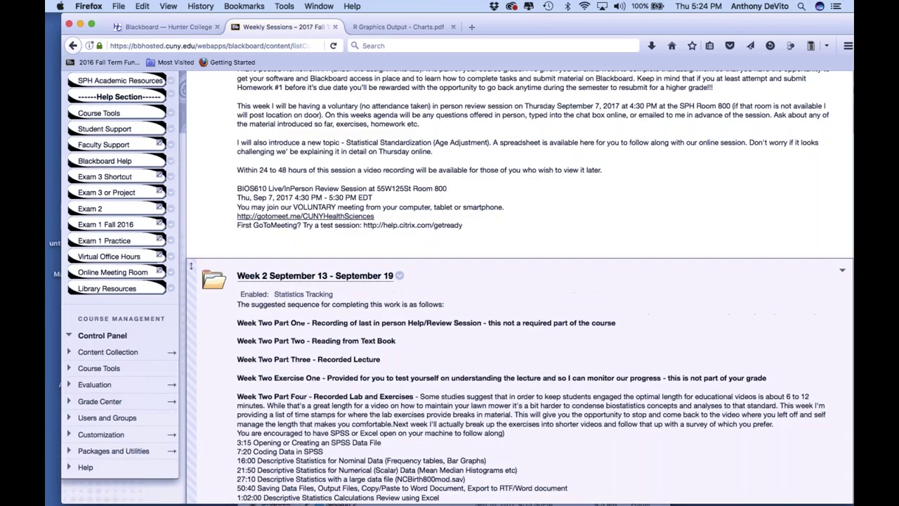
{"action": "scroll", "coordinate": [457, 287], "scroll_direction": "up", "scroll_amount": 4}
{"action": "left_click", "coordinate": [315, 153]}
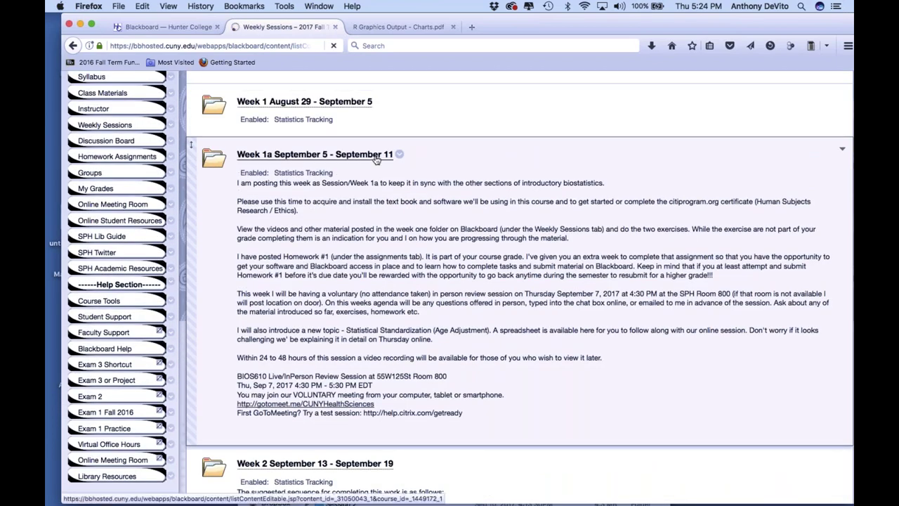
{"action": "left_click", "coordinate": [368, 202]}
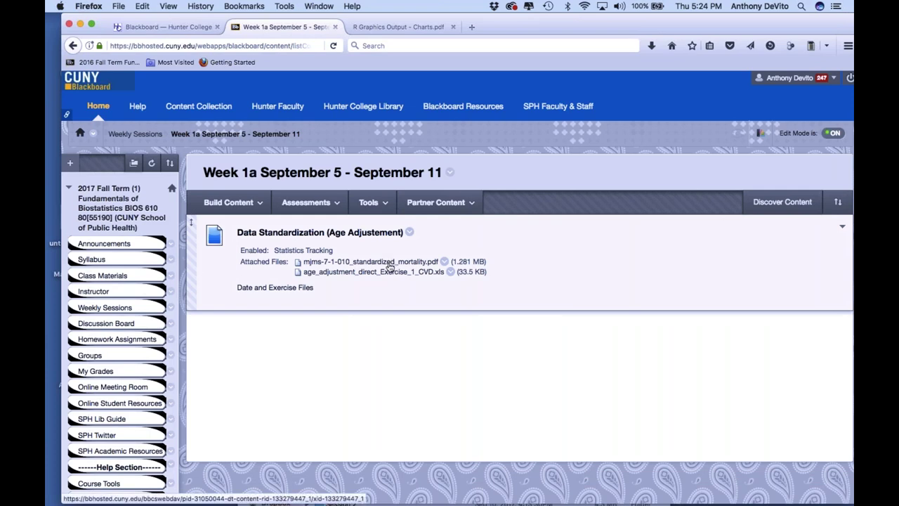
Open age_adjustment_direct_Exercise_1_CVD.xls in Excel and view the population and deaths table
{"action": "left_click", "coordinate": [389, 271]}
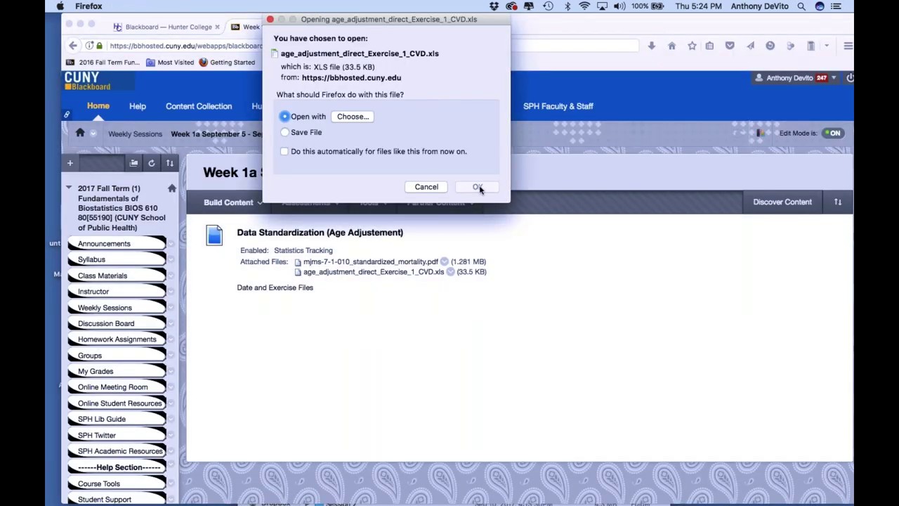
{"action": "left_click", "coordinate": [478, 187]}
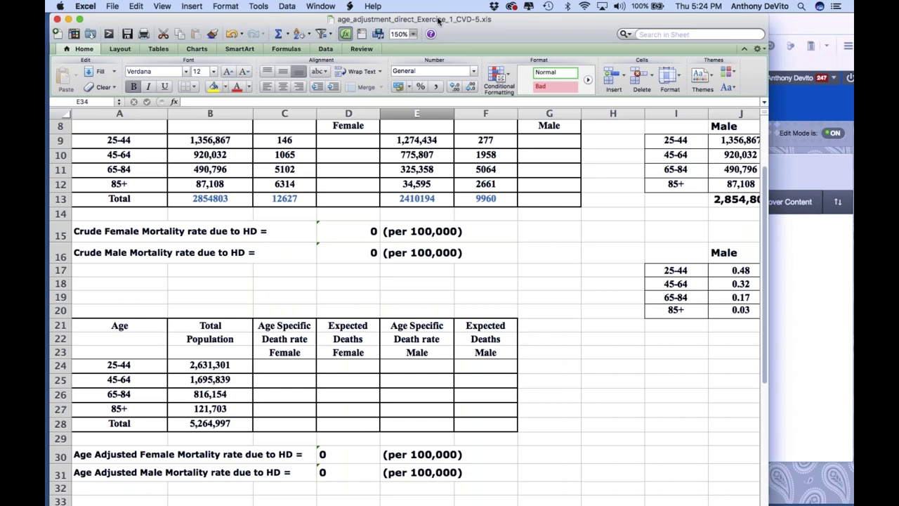
{"action": "scroll", "coordinate": [387, 199], "scroll_direction": "up", "scroll_amount": 4}
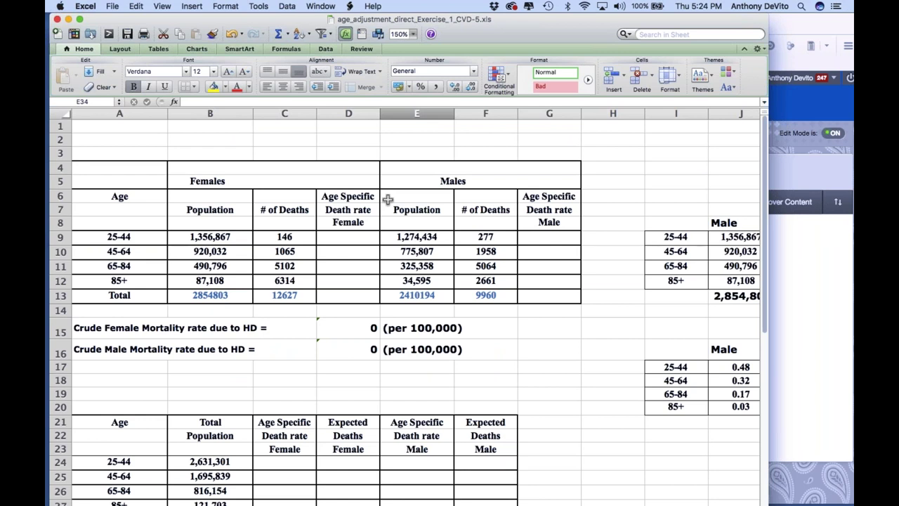
{"action": "scroll", "coordinate": [267, 201], "scroll_direction": "down", "scroll_amount": 1}
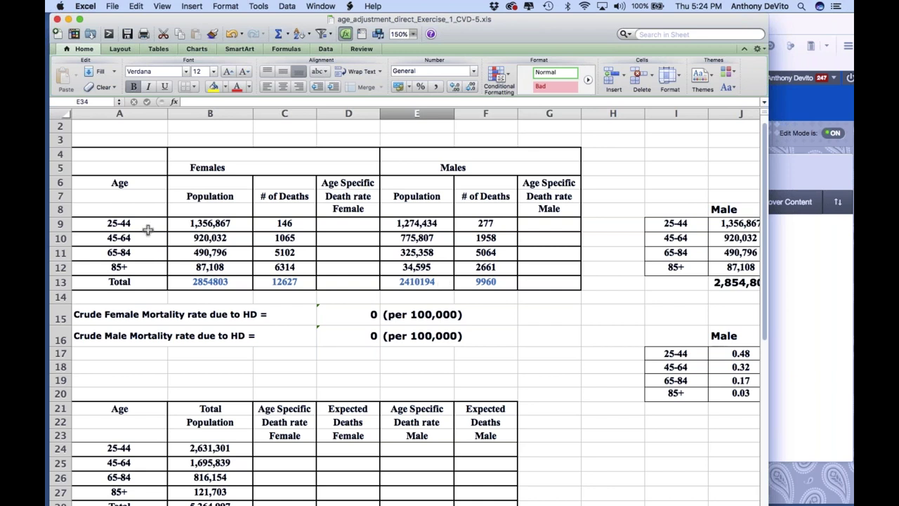
{"action": "left_click", "coordinate": [61, 223]}
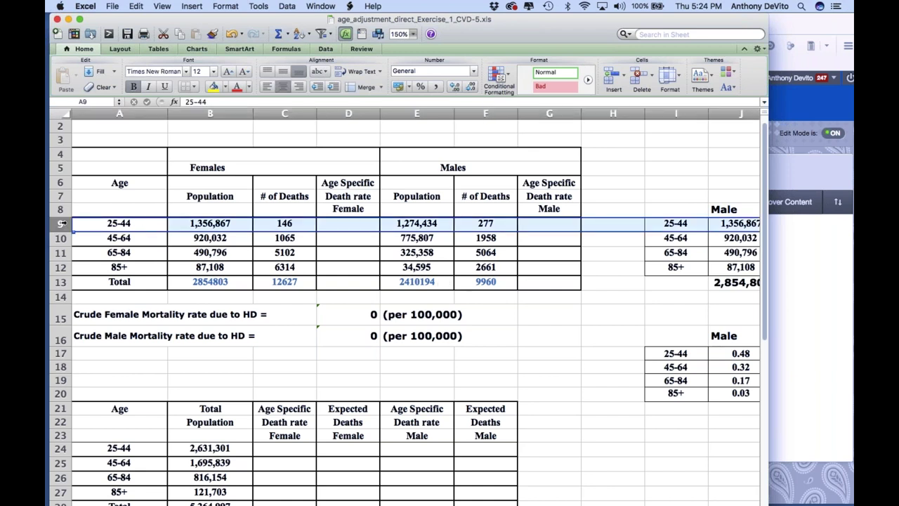
{"action": "left_click", "coordinate": [229, 222]}
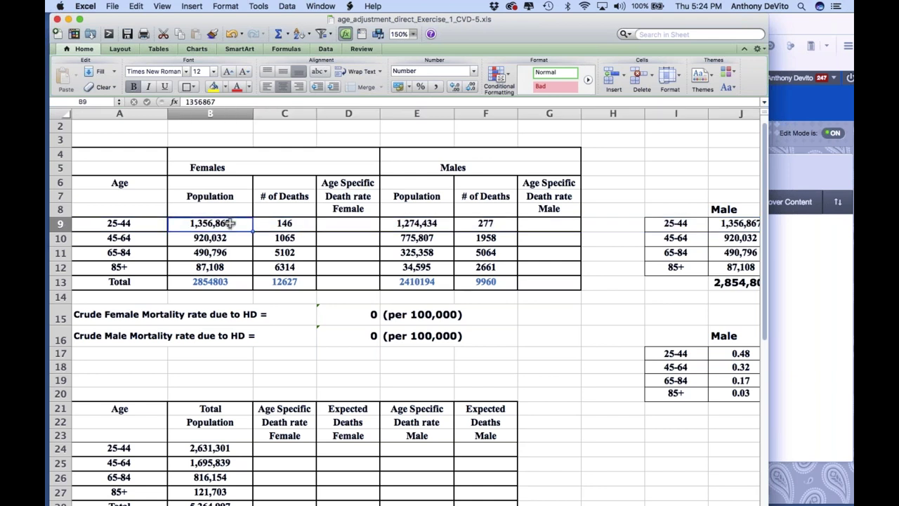
{"action": "left_click", "coordinate": [131, 255]}
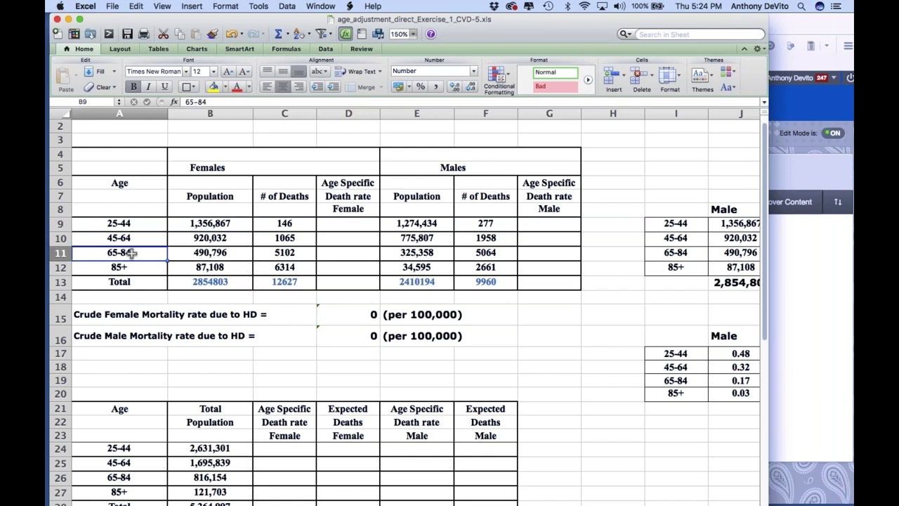
{"action": "left_click", "coordinate": [303, 252]}
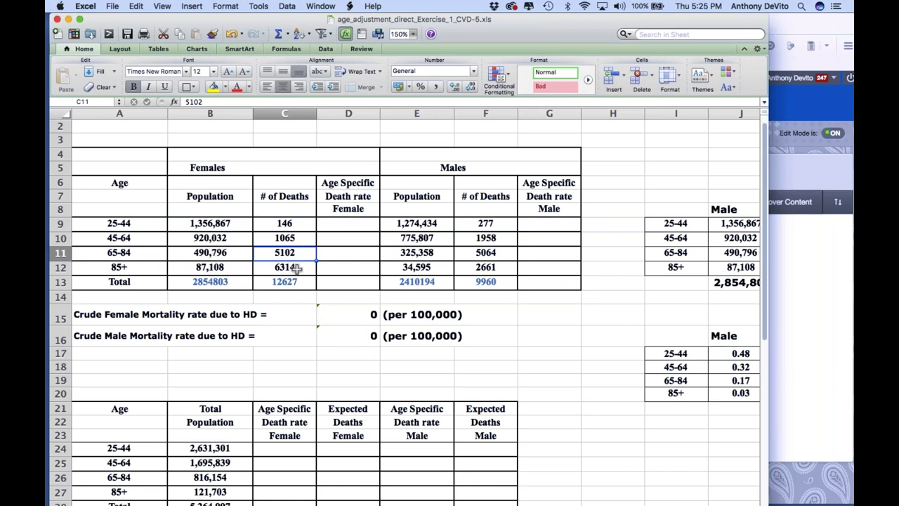
{"action": "left_click", "coordinate": [209, 267]}
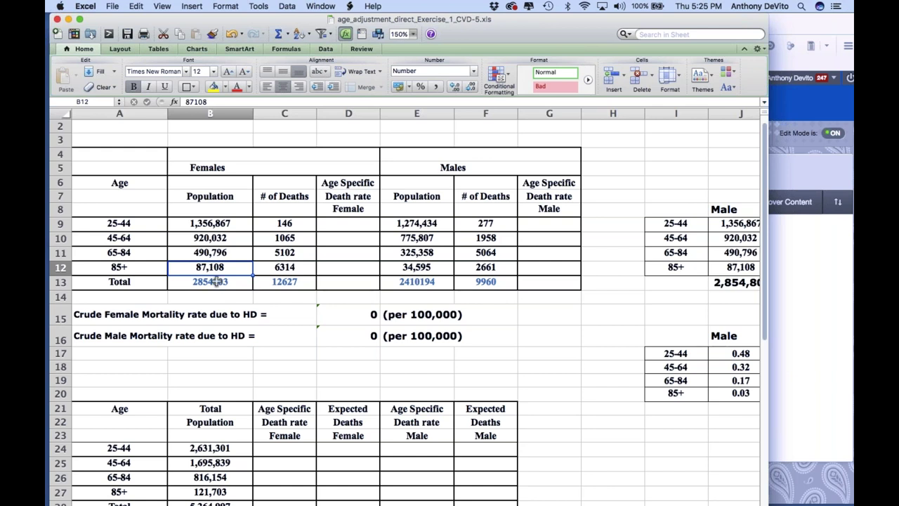
{"action": "left_click", "coordinate": [208, 281]}
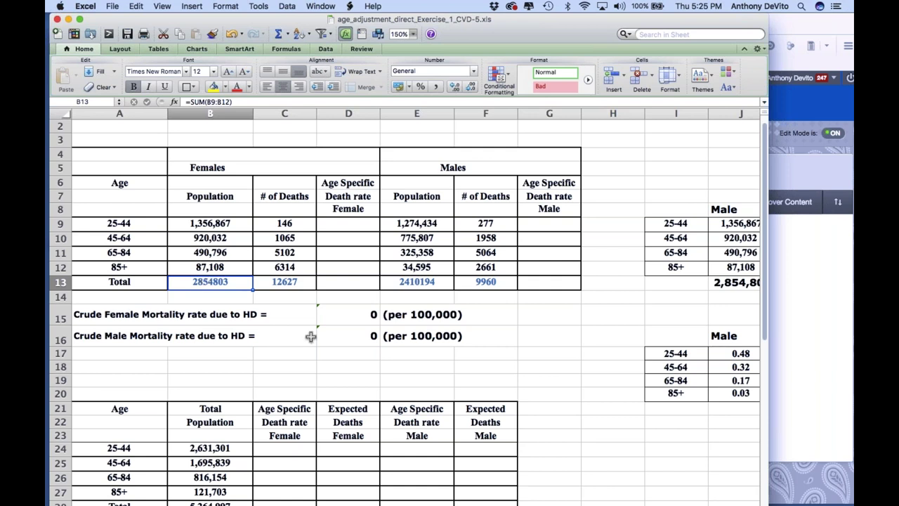
Replace D15's formula with =C13/B13, female total deaths over female total population
{"action": "left_click", "coordinate": [342, 320]}
{"action": "double_click", "coordinate": [407, 314]}
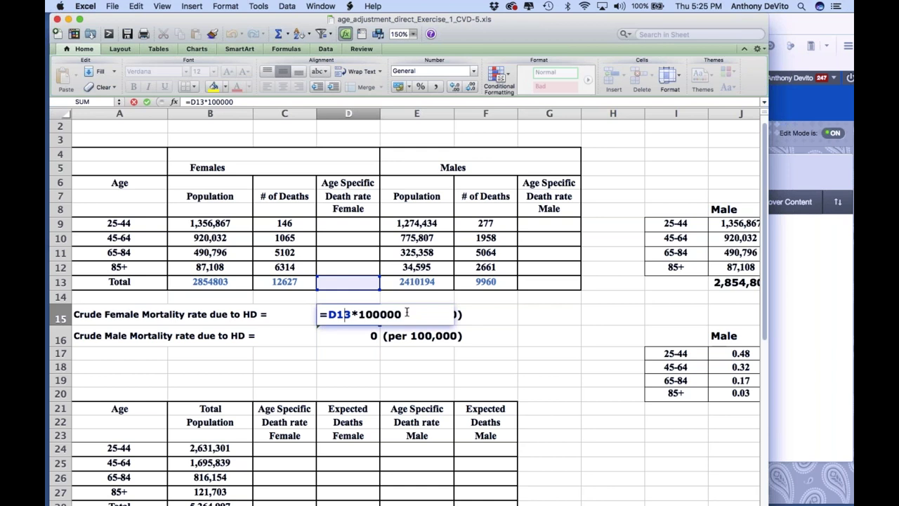
{"action": "key", "text": "super+a"}
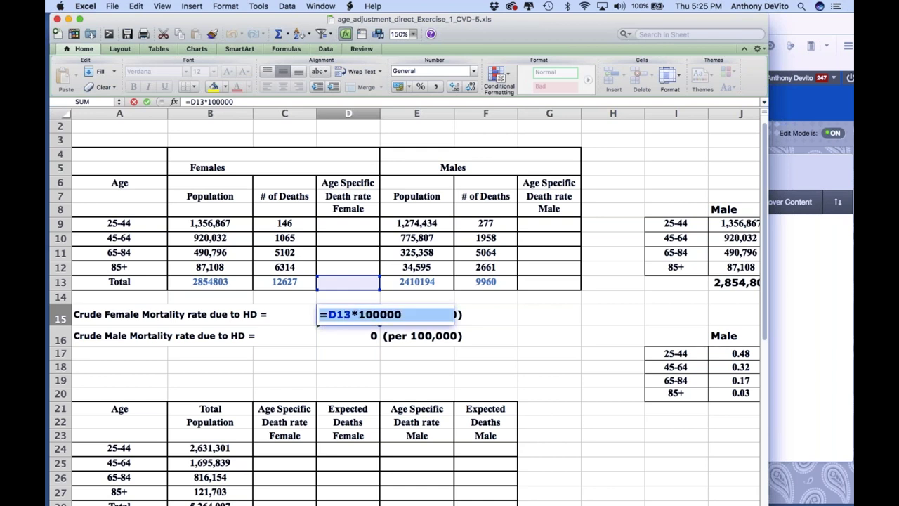
{"action": "key", "text": "BackSpace"}
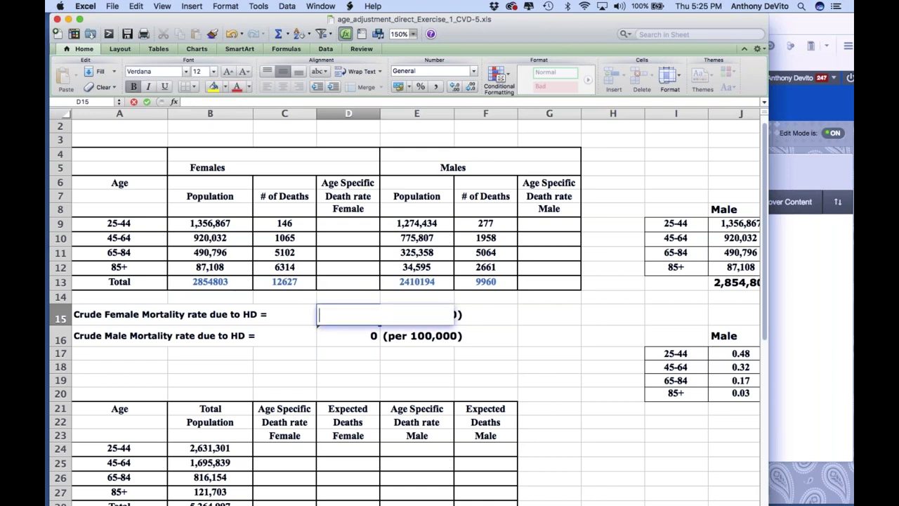
{"action": "type", "text": "="}
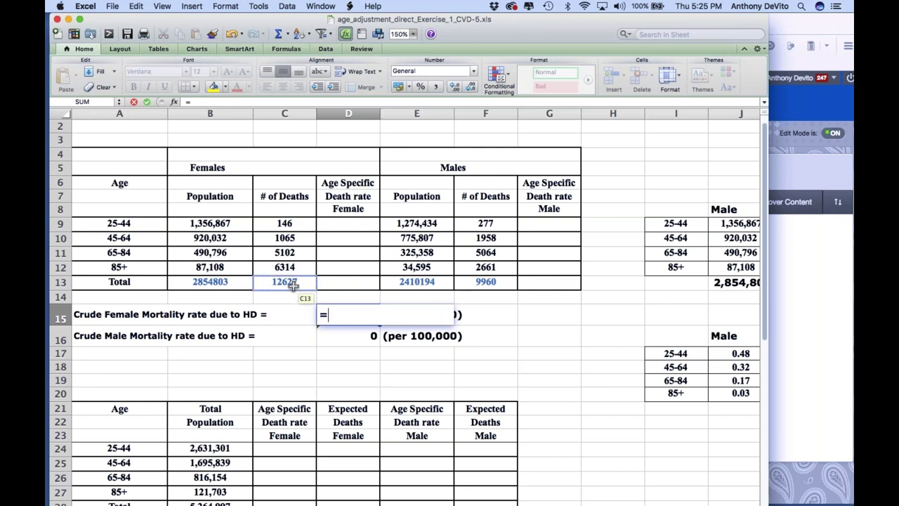
{"action": "left_click", "coordinate": [290, 282]}
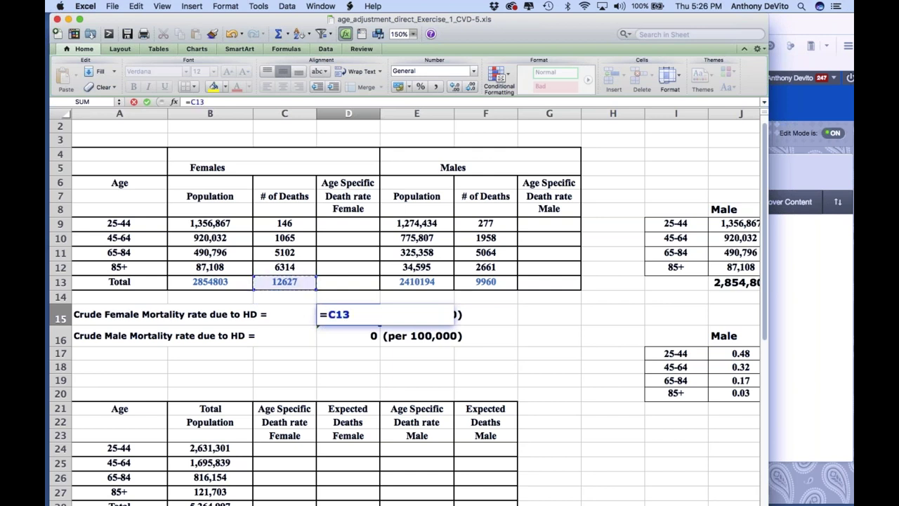
{"action": "type", "text": "/"}
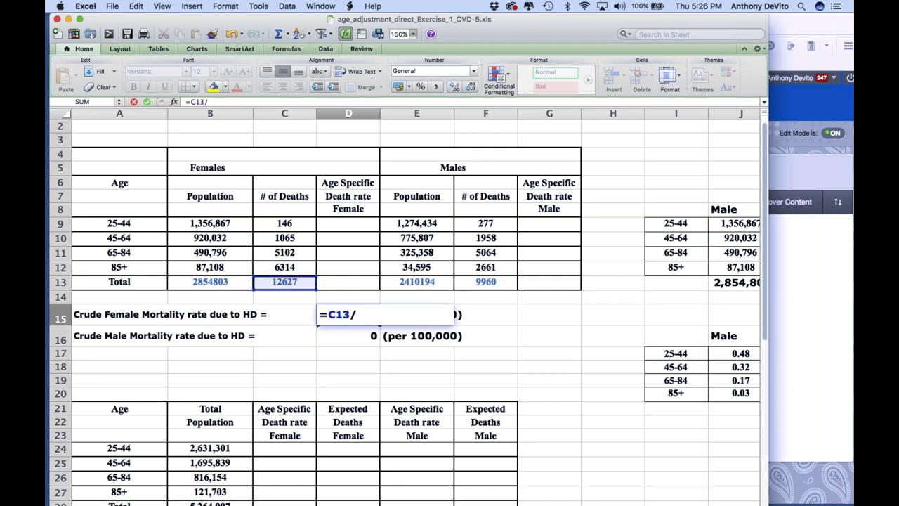
{"action": "left_click", "coordinate": [220, 281]}
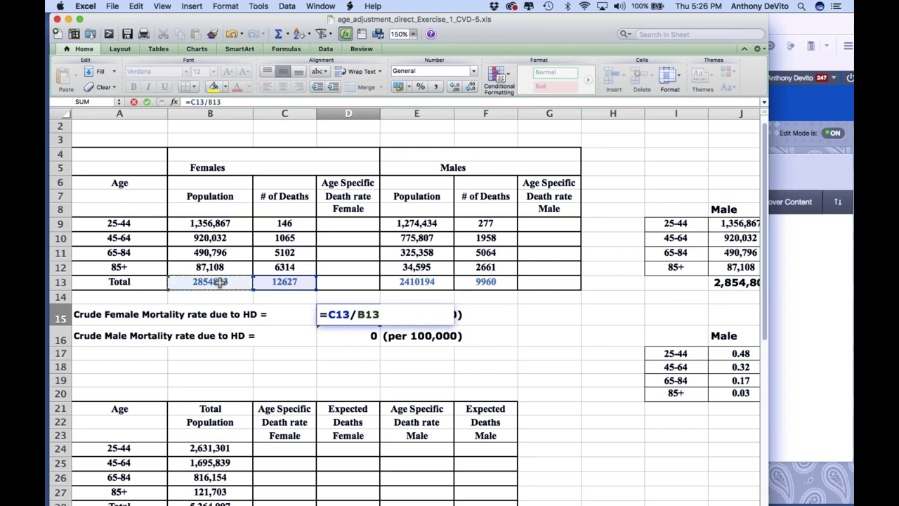
{"action": "key", "text": "Return"}
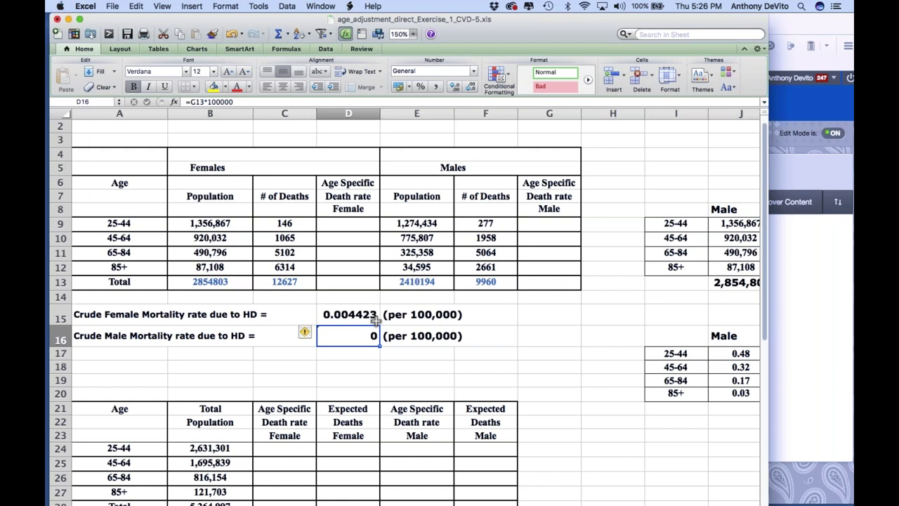
Rewrite D15 as =C13*100000/B13 so the female rate reads 442.3072 per 100,000
{"action": "left_click", "coordinate": [346, 314]}
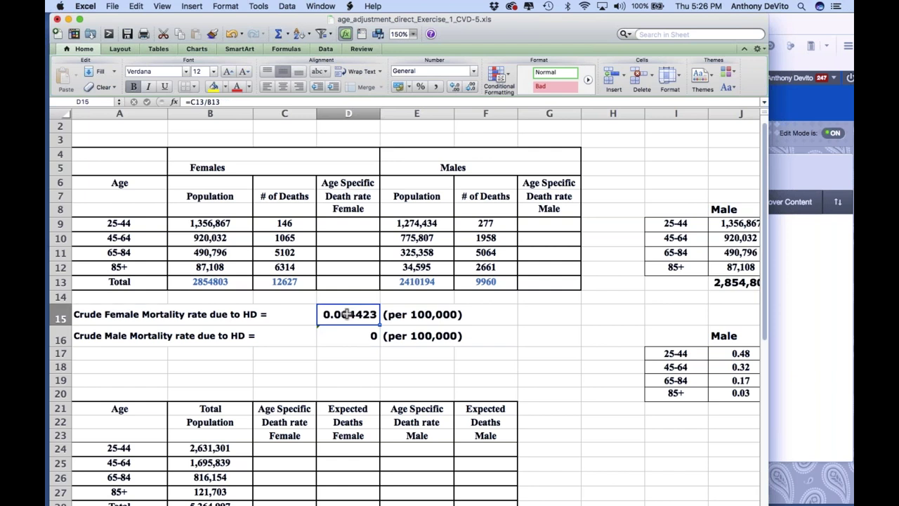
{"action": "type", "text": "="}
{"action": "left_click", "coordinate": [284, 281]}
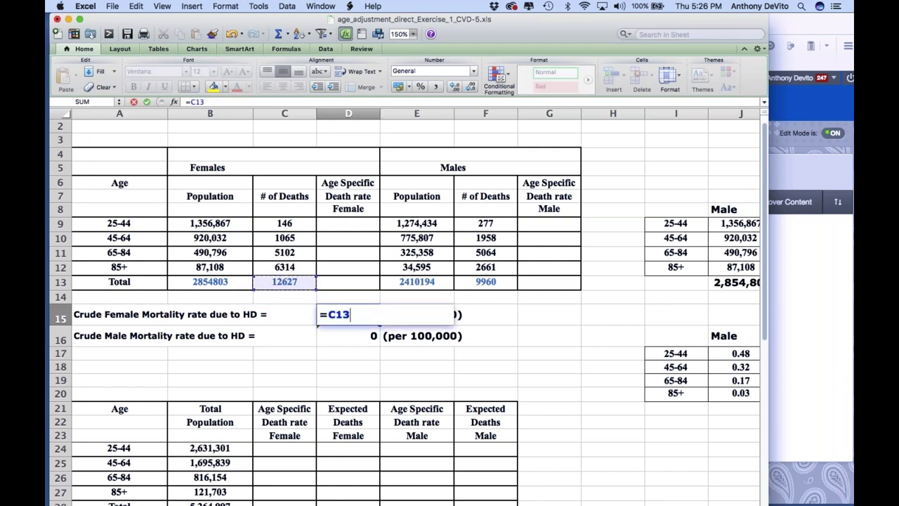
{"action": "type", "text": "/"}
{"action": "left_click", "coordinate": [224, 281]}
{"action": "left_click", "coordinate": [352, 314]}
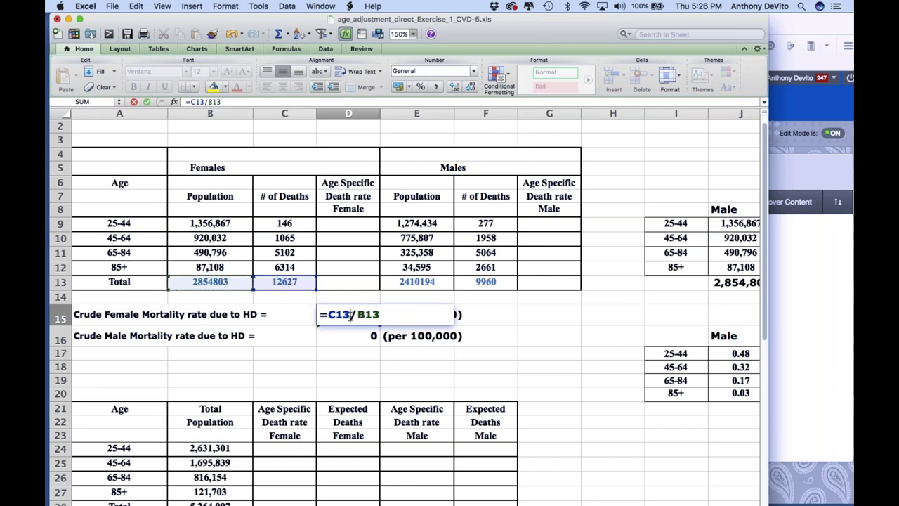
{"action": "type", "text": "*100000"}
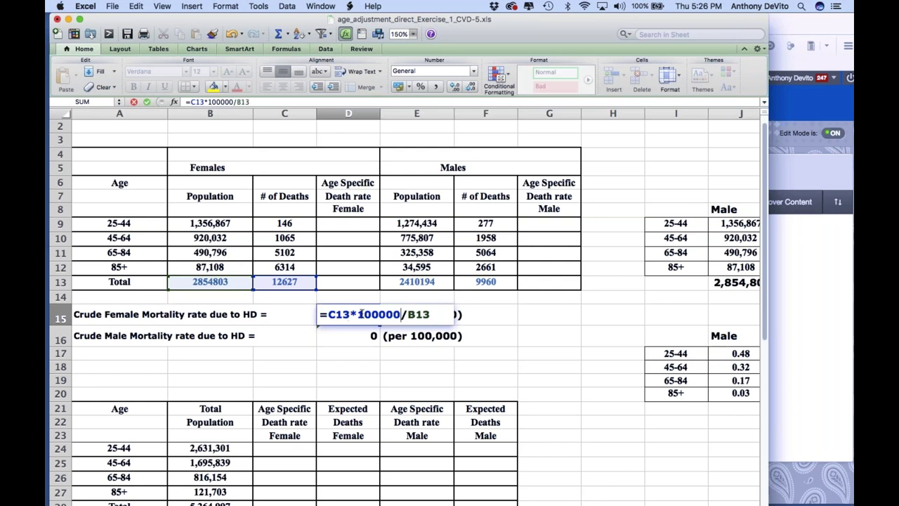
{"action": "key", "text": "Return"}
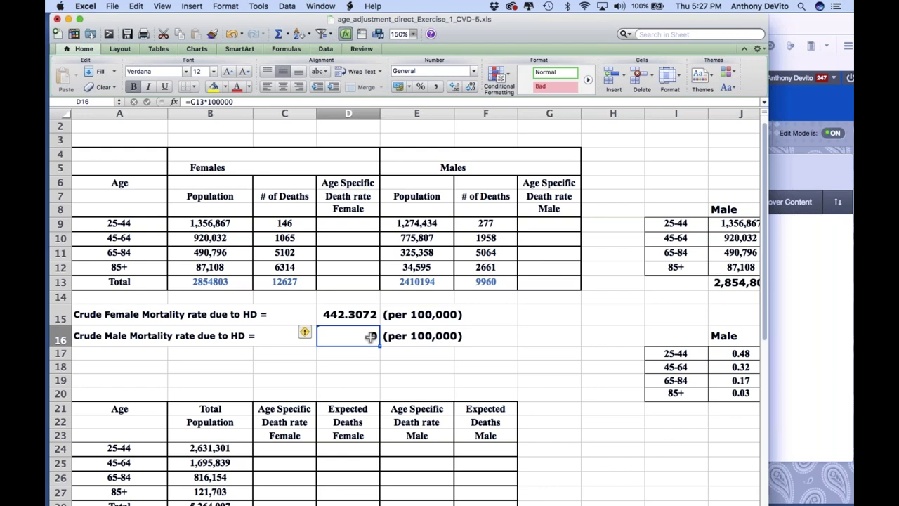
Enter =F13*100000/E13 in D16 for a crude male mortality rate of 413.2447 per 100,000
{"action": "type", "text": "="}
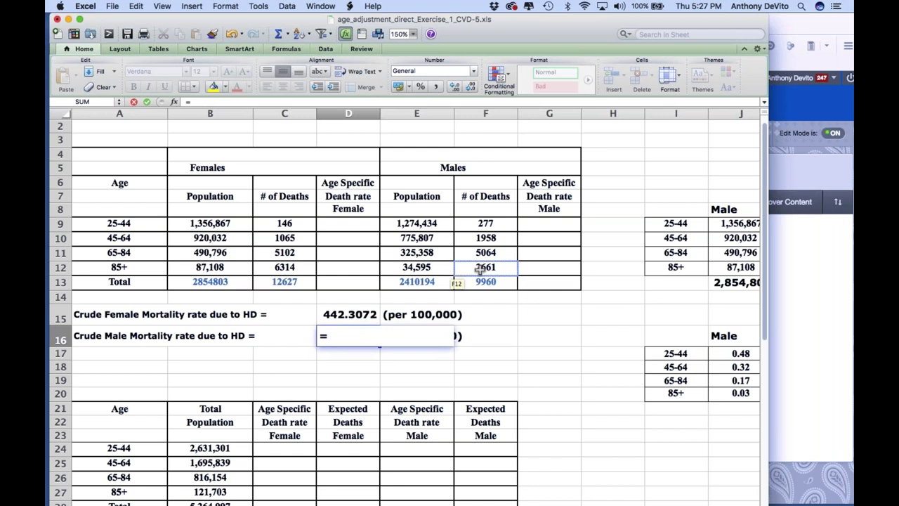
{"action": "left_click", "coordinate": [487, 281]}
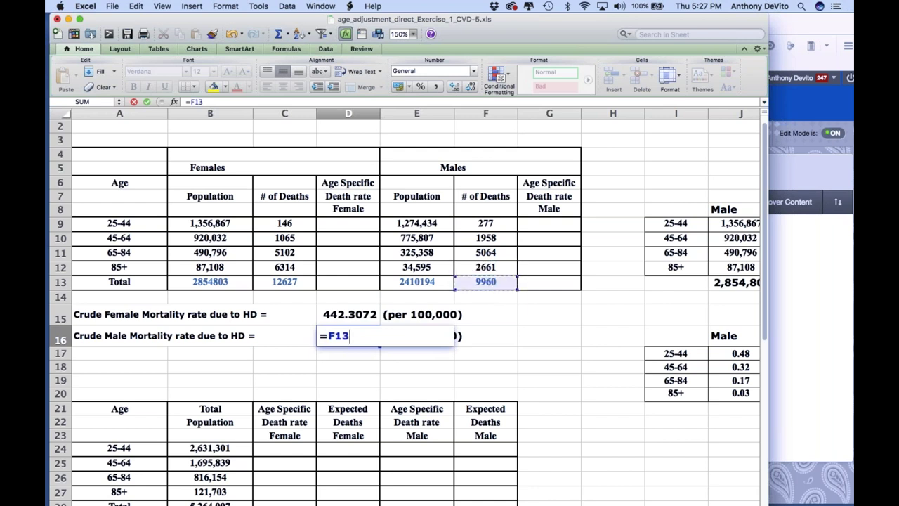
{"action": "type", "text": "*100000"}
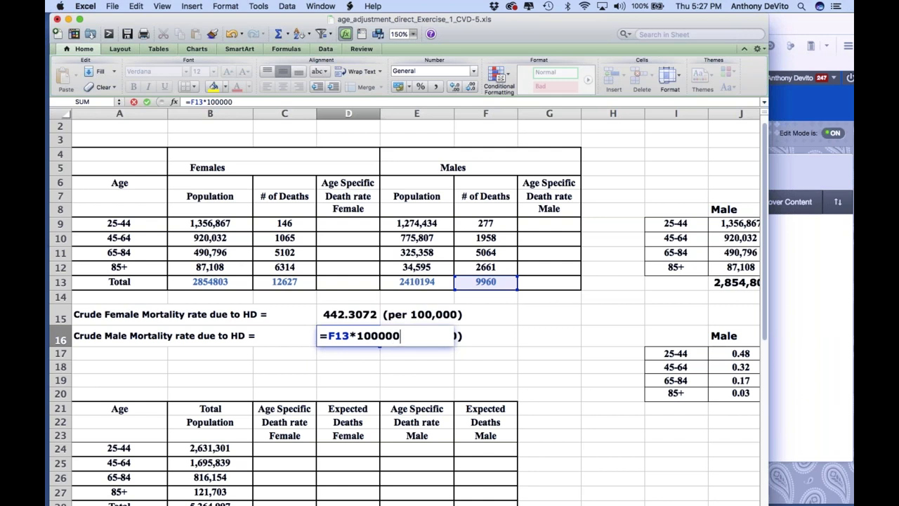
{"action": "type", "text": "/"}
{"action": "left_click", "coordinate": [425, 281]}
{"action": "key", "text": "Return"}
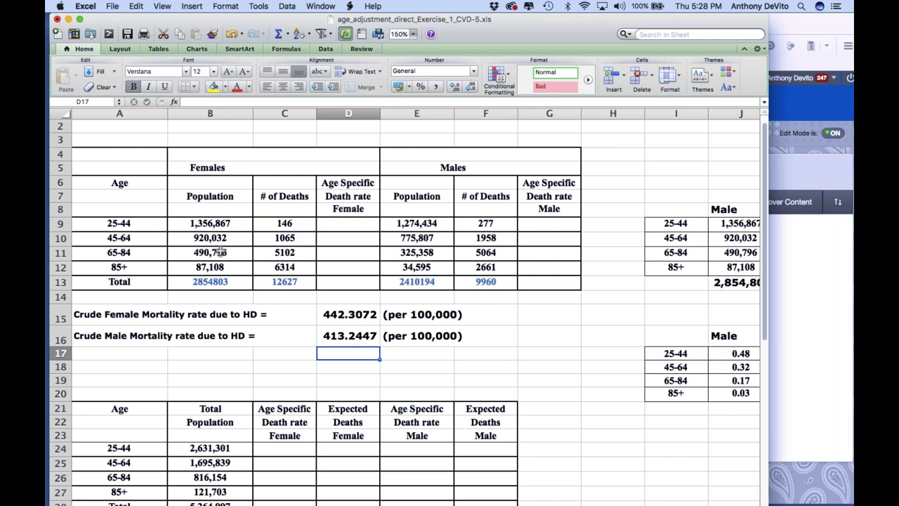
{"action": "left_click", "coordinate": [220, 251]}
{"action": "left_click_drag", "start_coordinate": [221, 252], "coordinate": [220, 267]}
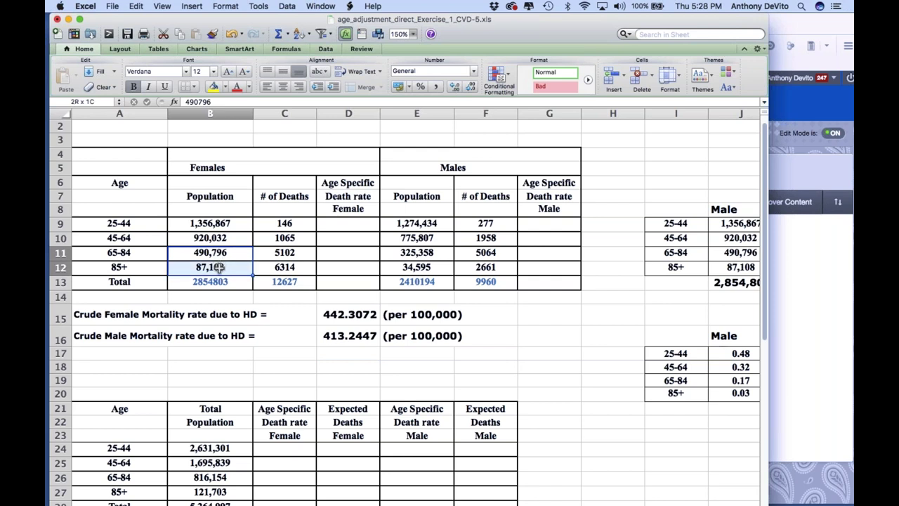
{"action": "left_click_drag", "start_coordinate": [425, 255], "coordinate": [425, 267]}
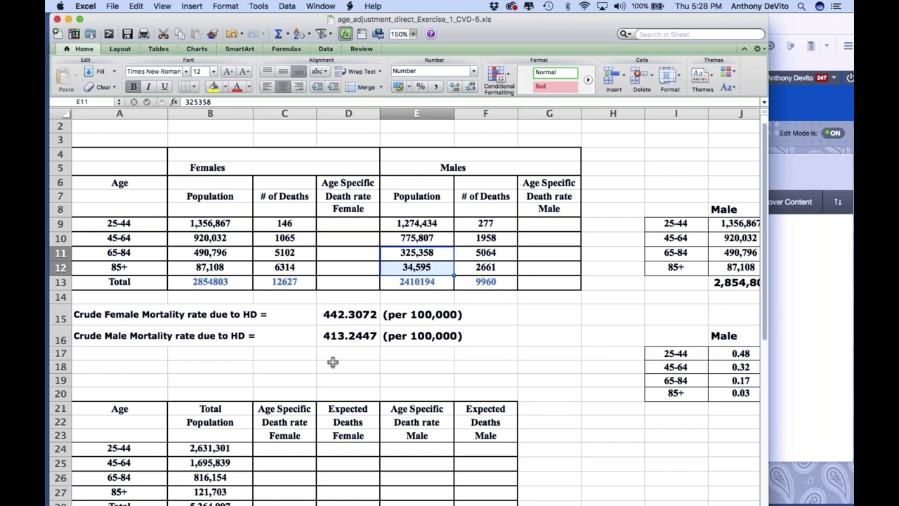
{"action": "scroll", "coordinate": [332, 362], "scroll_direction": "down", "scroll_amount": 4}
{"action": "left_click_drag", "start_coordinate": [223, 335], "coordinate": [224, 393]}
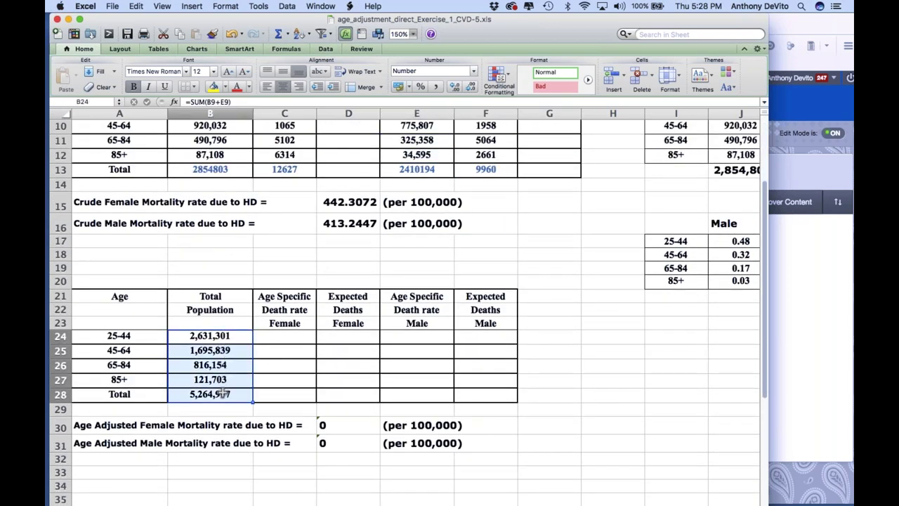
{"action": "left_click", "coordinate": [301, 254]}
{"action": "scroll", "coordinate": [301, 255], "scroll_direction": "up", "scroll_amount": 5}
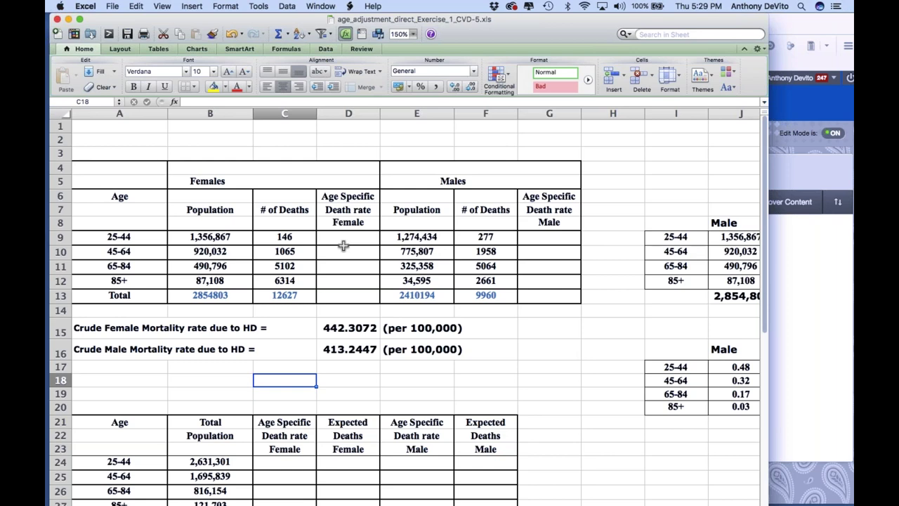
Move the spreadsheet aside and show the Direct Standardization - Age Adjustment video post in Blackboard Announcements
{"action": "left_click_drag", "start_coordinate": [159, 24], "coordinate": [184, 28]}
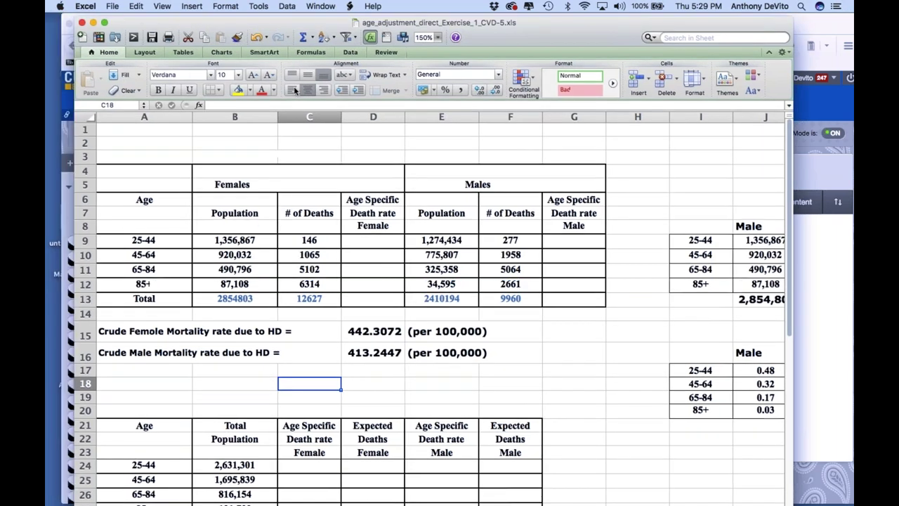
{"action": "left_click_drag", "start_coordinate": [295, 22], "coordinate": [620, 131]}
{"action": "left_click", "coordinate": [121, 250]}
{"action": "left_click", "coordinate": [121, 246]}
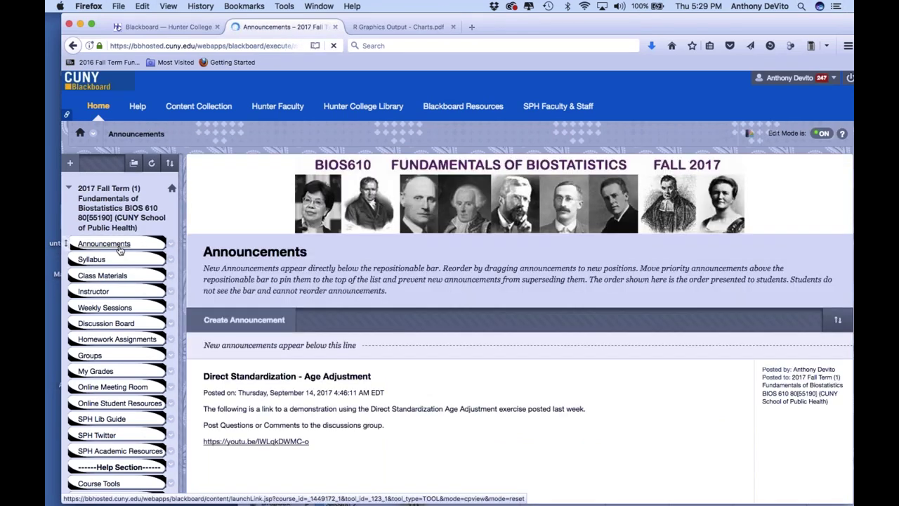
{"action": "scroll", "coordinate": [449, 280], "scroll_direction": "down", "scroll_amount": 5}
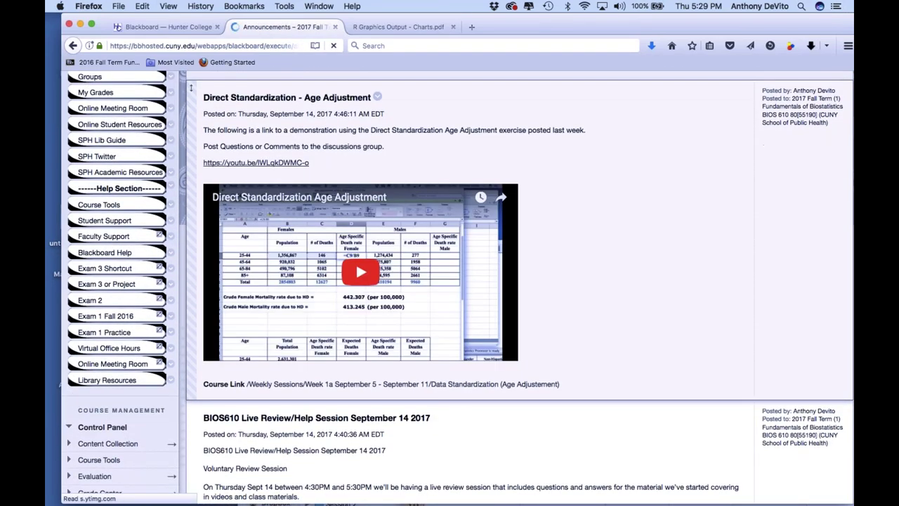